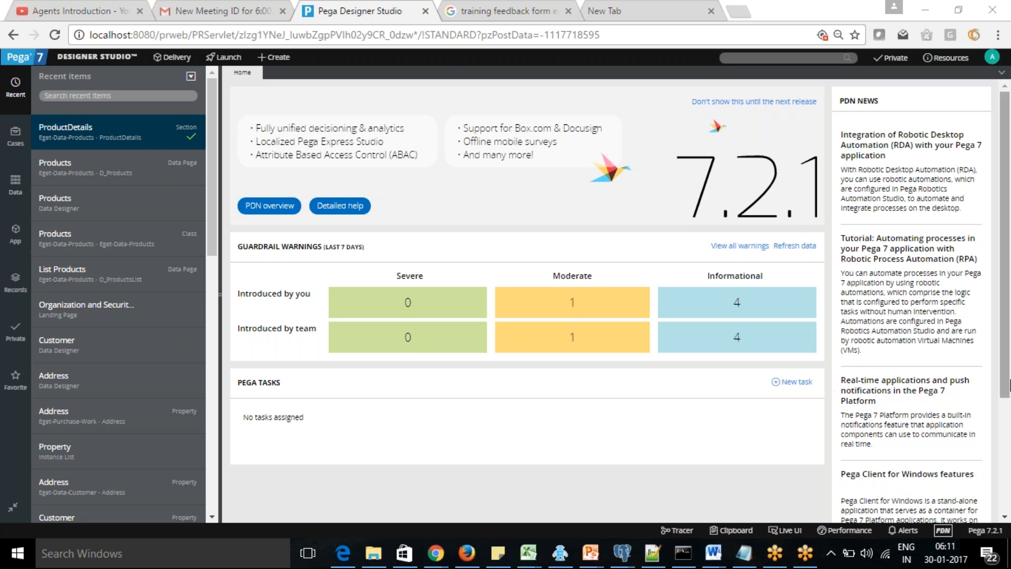
Switch to the Notepad notes and add the heading "Data Transform" below the OCB line.
{"action": "left_click_drag", "start_coordinate": [1007, 299], "coordinate": [1006, 304]}
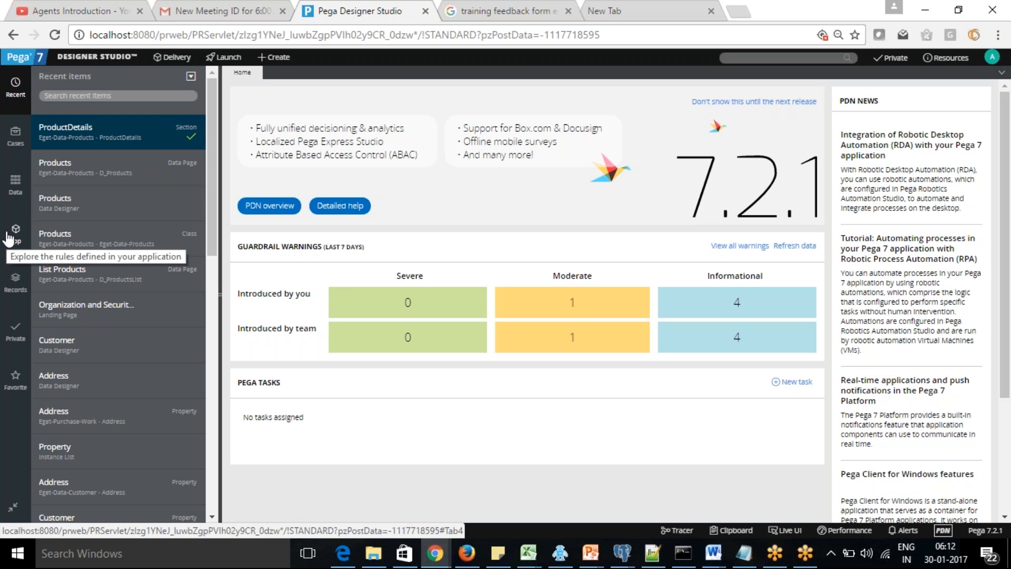
{"action": "left_click", "coordinate": [744, 553]}
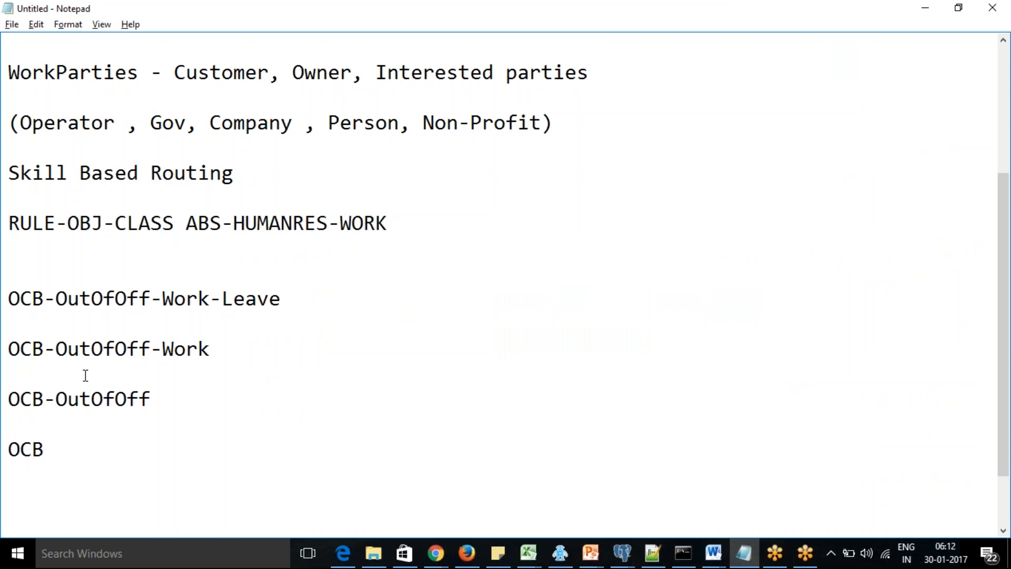
{"action": "double_click", "coordinate": [67, 440]}
{"action": "left_click", "coordinate": [69, 442]}
{"action": "left_click_drag", "start_coordinate": [1002, 302], "coordinate": [1002, 333]}
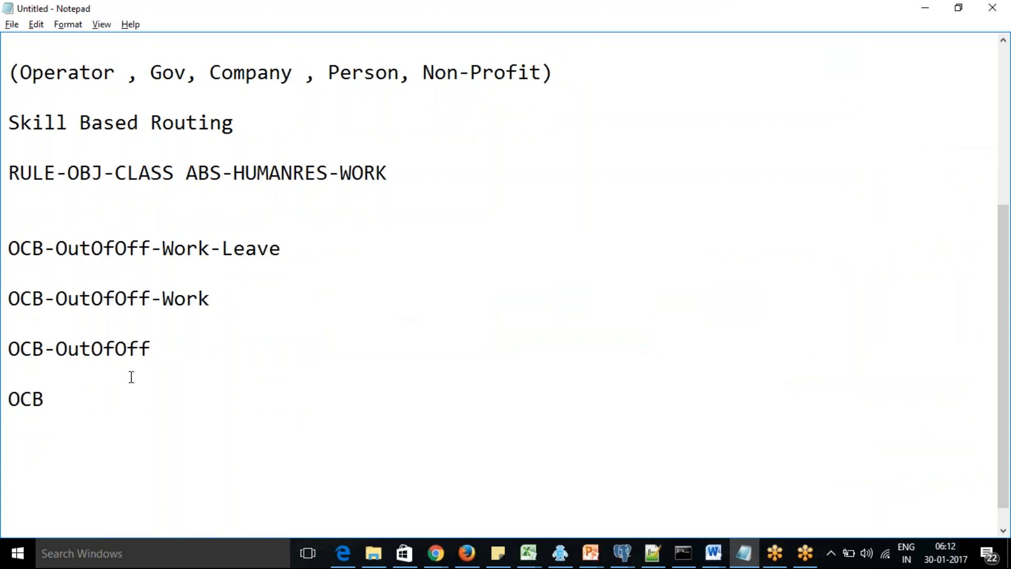
{"action": "key", "text": "Return"}
{"action": "key", "text": "Return"}
{"action": "key", "text": "Return"}
{"action": "type", "text": "D"}
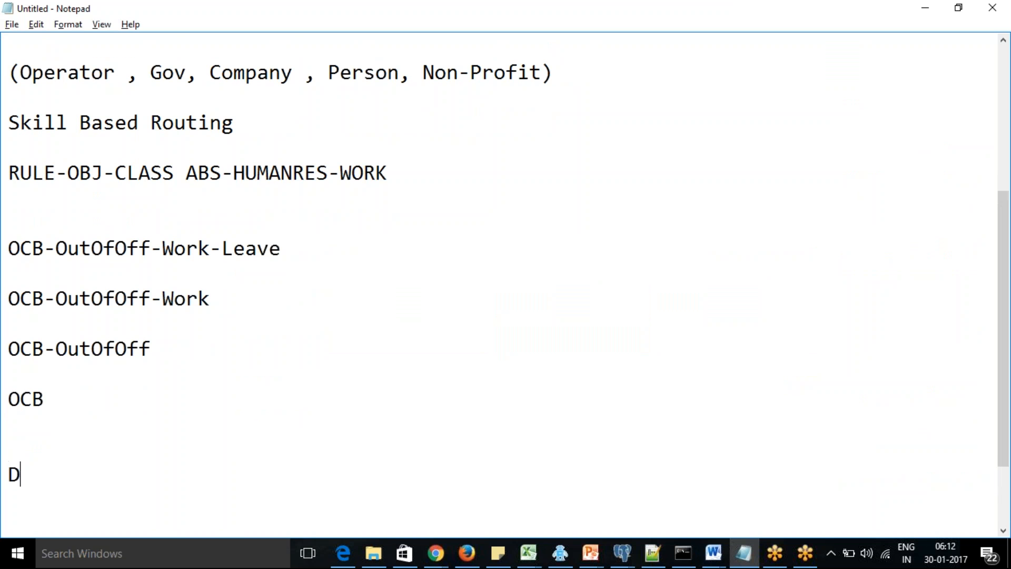
{"action": "type", "text": "ata Trans"}
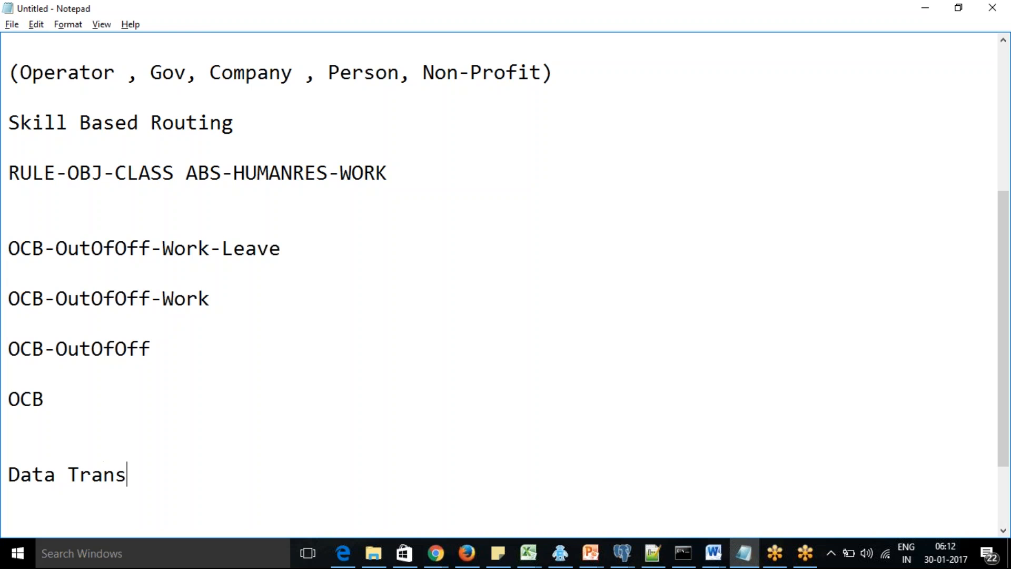
{"action": "type", "text": "form"}
{"action": "key", "text": "Return"}
{"action": "key", "text": "Return"}
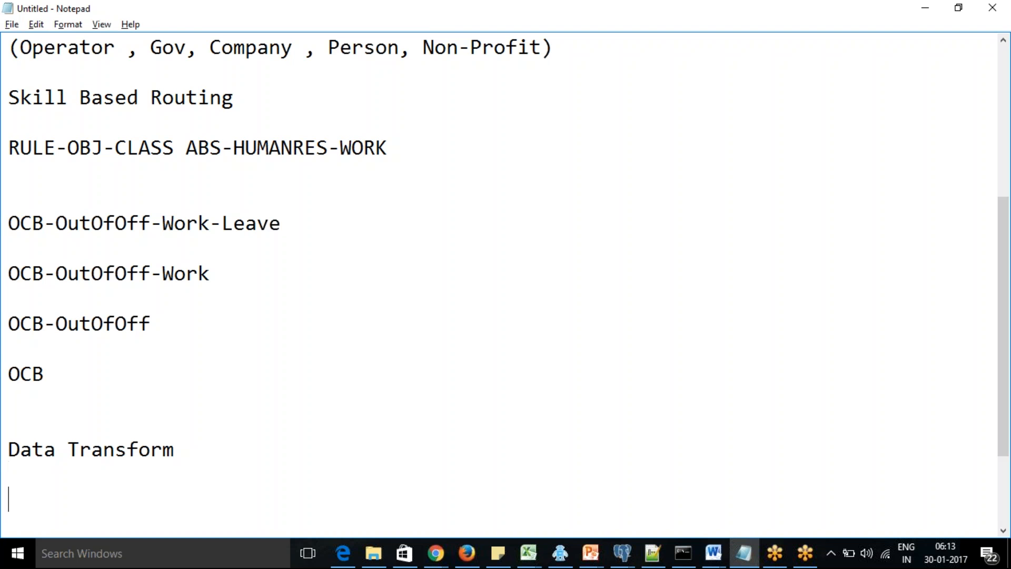
Write the line "Model - Java - Constructor" under the Data Transform heading.
{"action": "type", "text": "Model "}
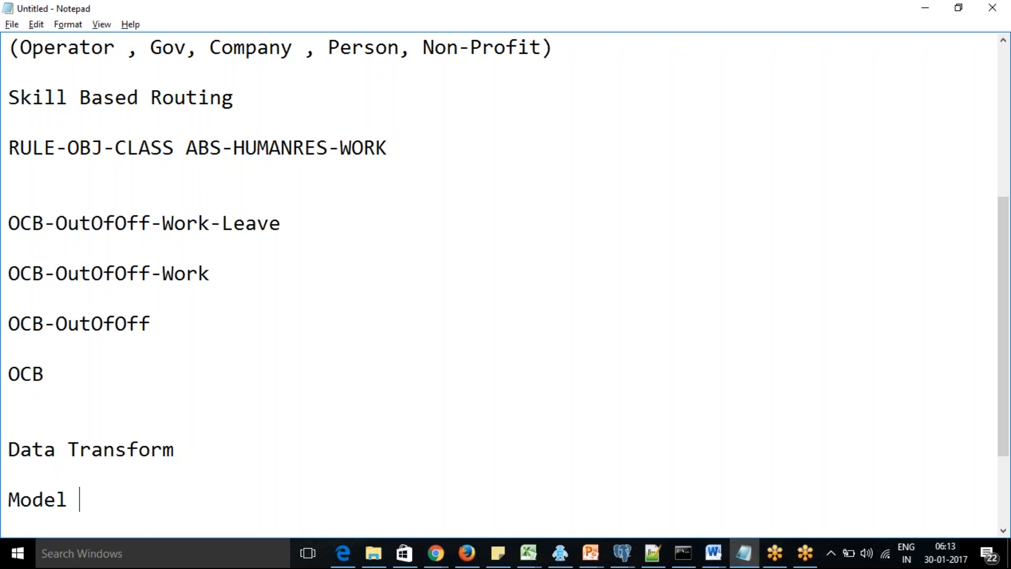
{"action": "type", "text": "-"}
{"action": "type", "text": "Jab"}
{"action": "key", "text": "BackSpace"}
{"action": "type", "text": "va - Con"}
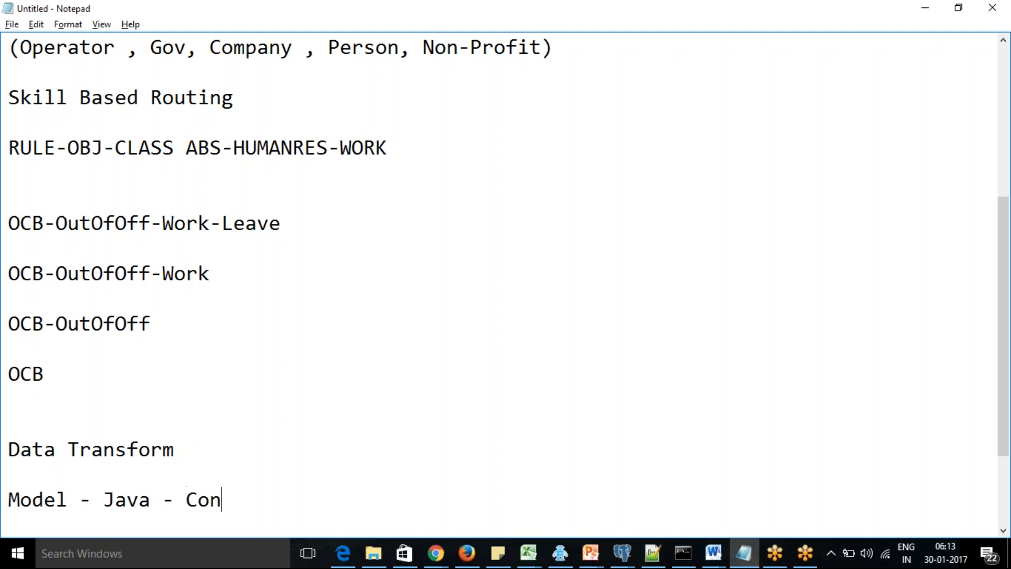
{"action": "type", "text": "structor"}
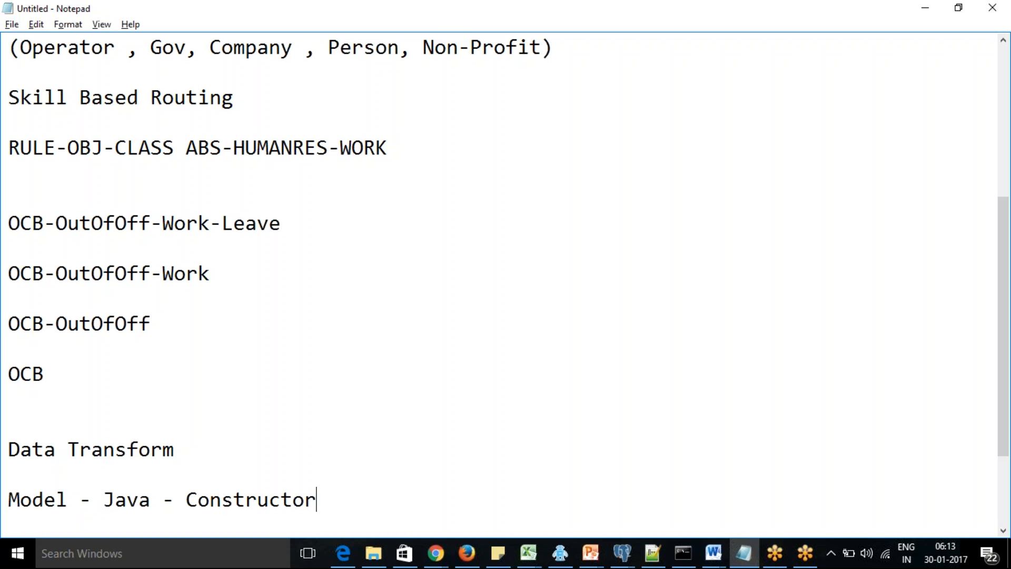
{"action": "type", "text": " -"}
{"action": "key", "text": "BackSpace"}
{"action": "key", "text": "BackSpace"}
{"action": "key", "text": "BackSpace"}
Add the line "Initialize" below the Model - Java - Constructor line, leaving a blank line between them.
{"action": "key", "text": "Return"}
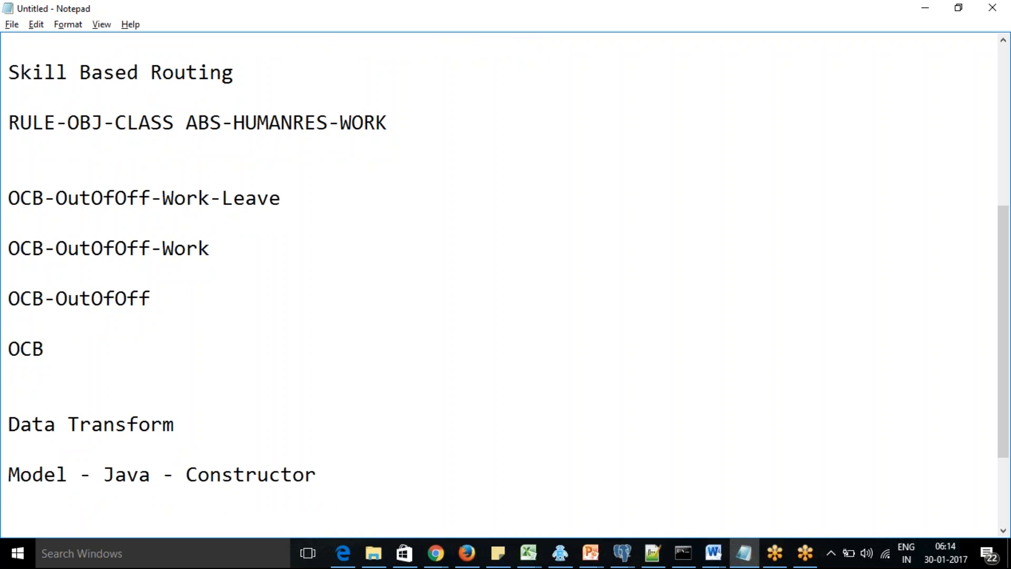
{"action": "key", "text": "Return"}
{"action": "type", "text": "Init"}
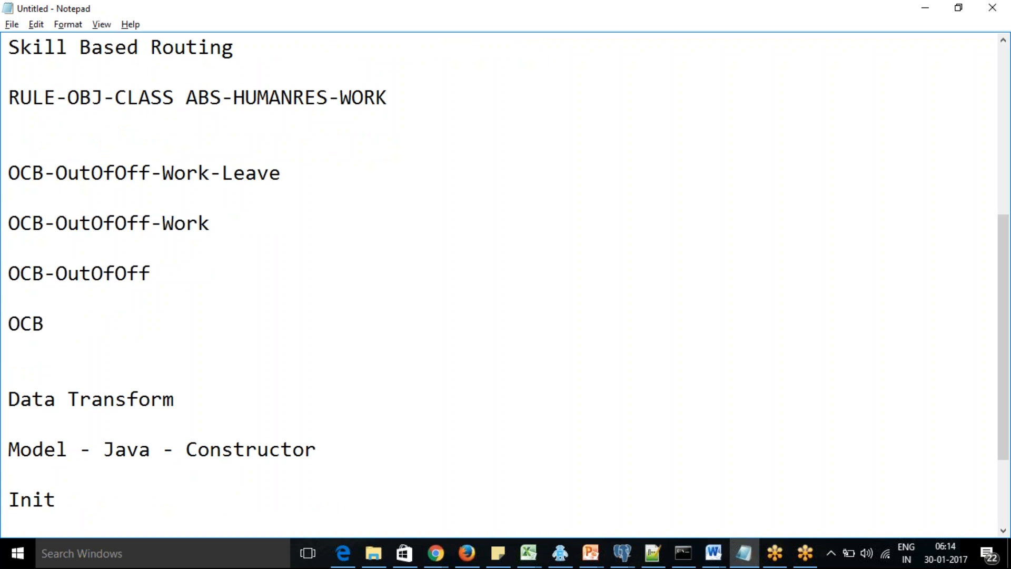
{"action": "type", "text": "ialize"}
{"action": "left_click_drag", "start_coordinate": [186, 400], "coordinate": [6, 398]}
{"action": "left_click", "coordinate": [66, 424]}
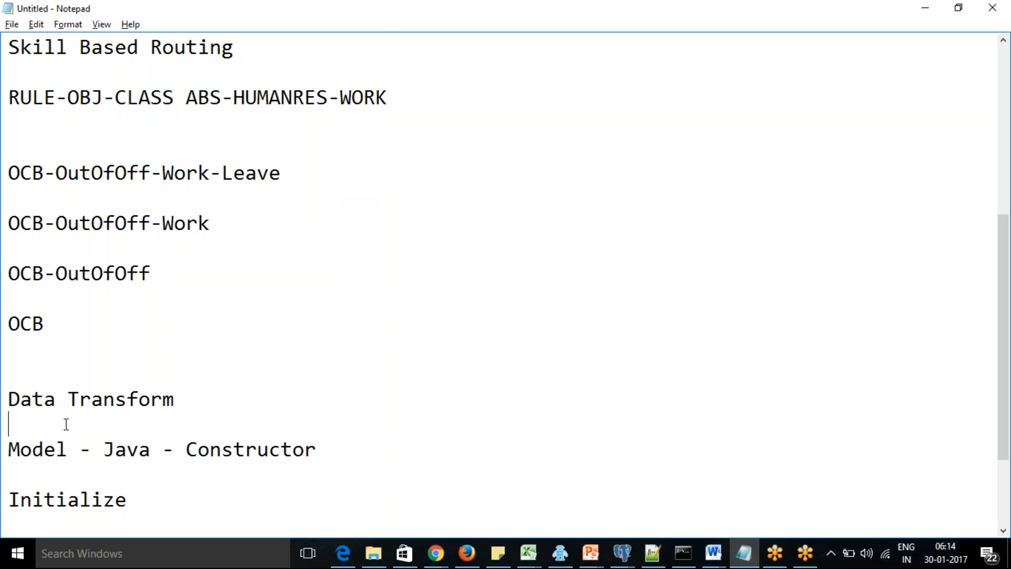
Add the line "Property-Set, Page-Copy,Remove-Page" below the Initialize line at the end of the notes.
{"action": "left_click", "coordinate": [196, 394]}
{"action": "key", "text": "Down"}
{"action": "key", "text": "Down"}
{"action": "key", "text": "Down"}
{"action": "key", "text": "Down"}
{"action": "key", "text": "Down"}
{"action": "key", "text": "Return"}
{"action": "type", "text": "Pr"}
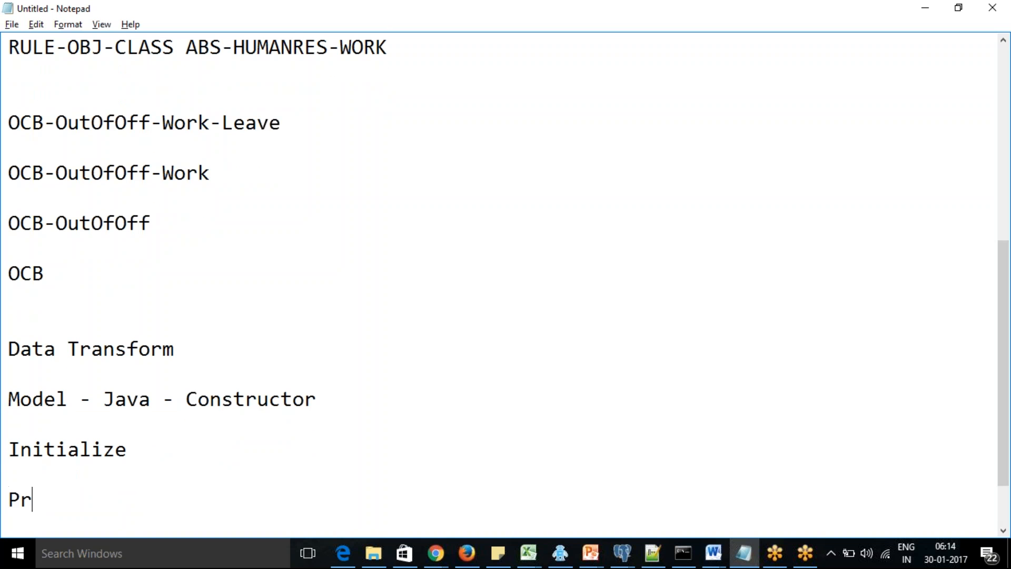
{"action": "type", "text": "opert"}
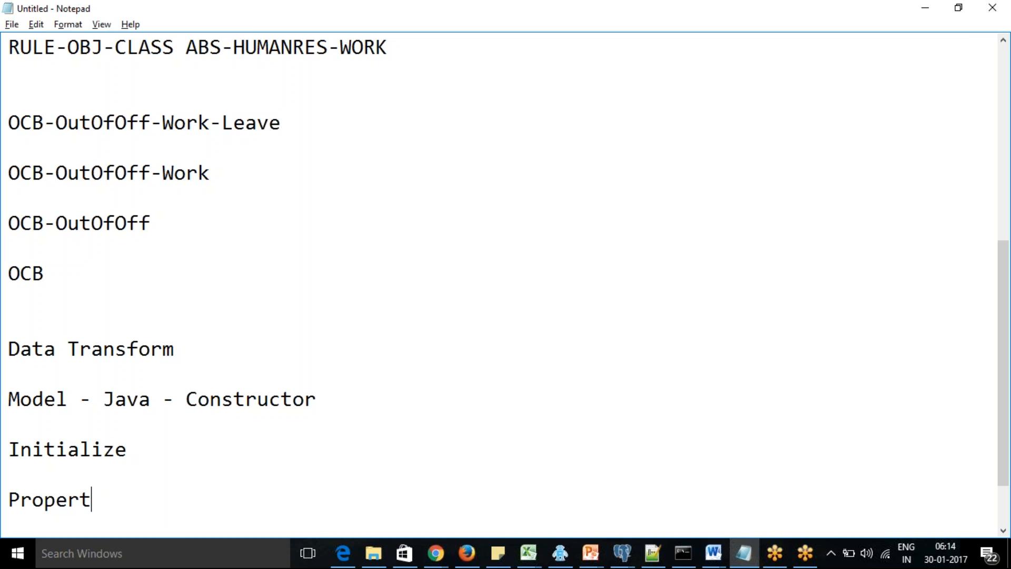
{"action": "type", "text": "y-Set, "}
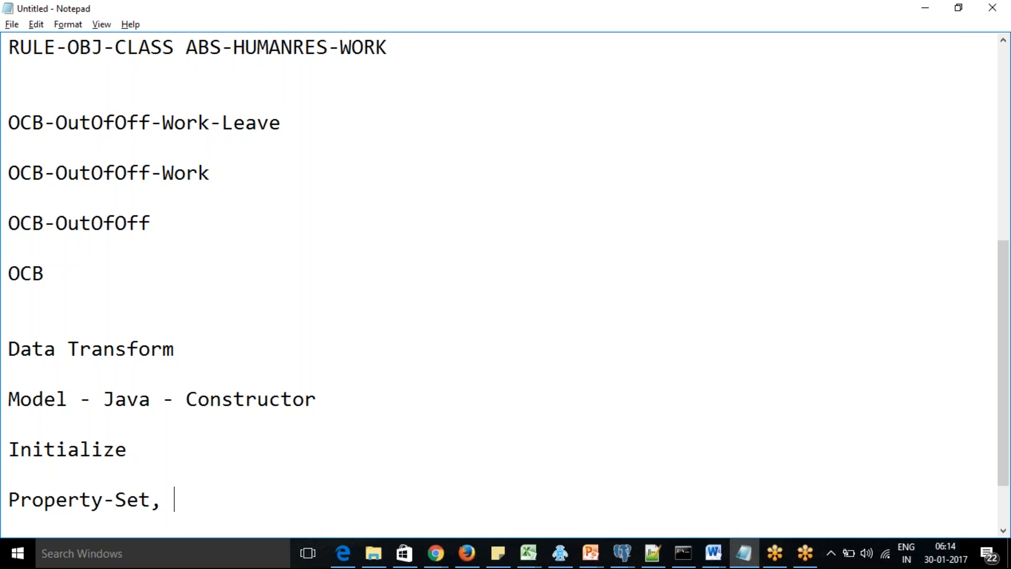
{"action": "type", "text": "Page-CO"}
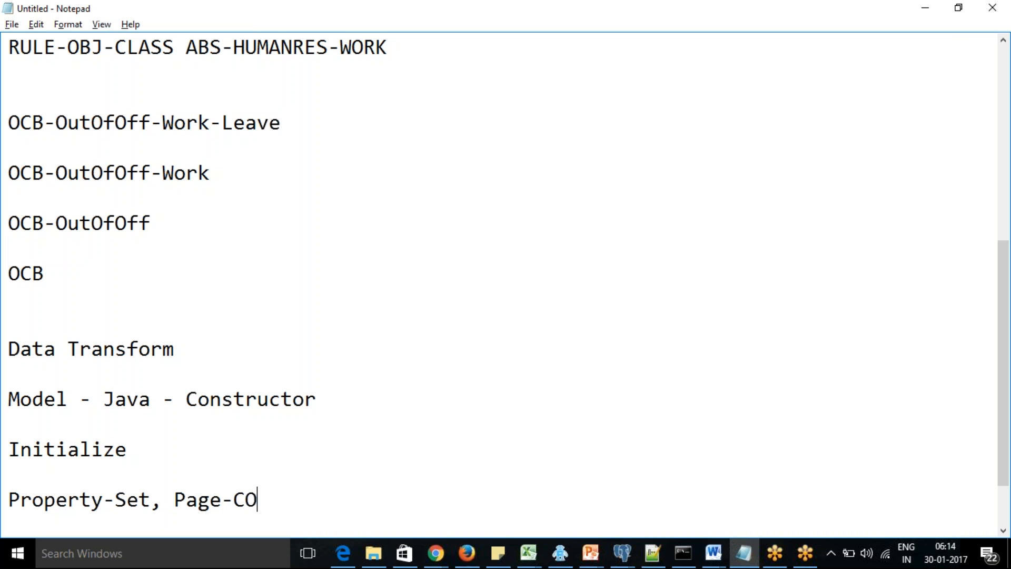
{"action": "type", "text": "py,"}
{"action": "key", "text": "BackSpace"}
{"action": "key", "text": "BackSpace"}
{"action": "key", "text": "BackSpace"}
{"action": "key", "text": "BackSpace"}
{"action": "type", "text": "opy,Remo"}
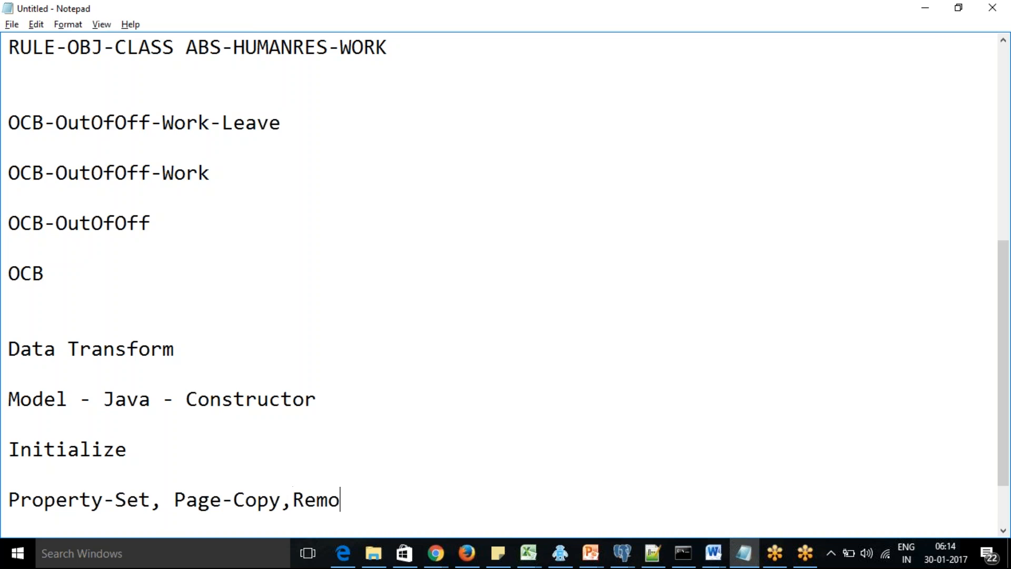
{"action": "type", "text": "ve-Page"}
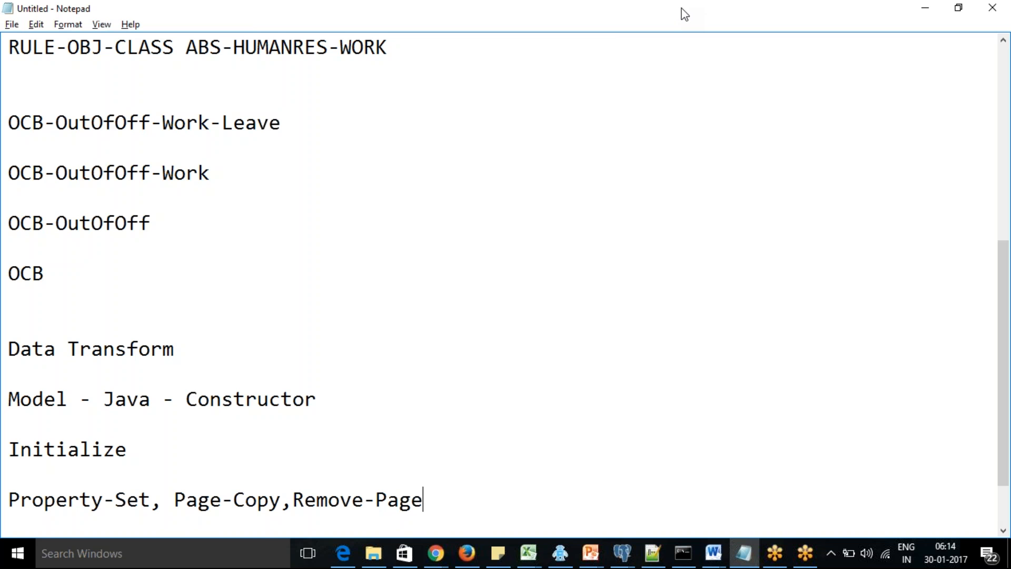
Close all open Chrome, Firefox and Microsoft Edge windows.
{"action": "key", "text": "alt+Tab"}
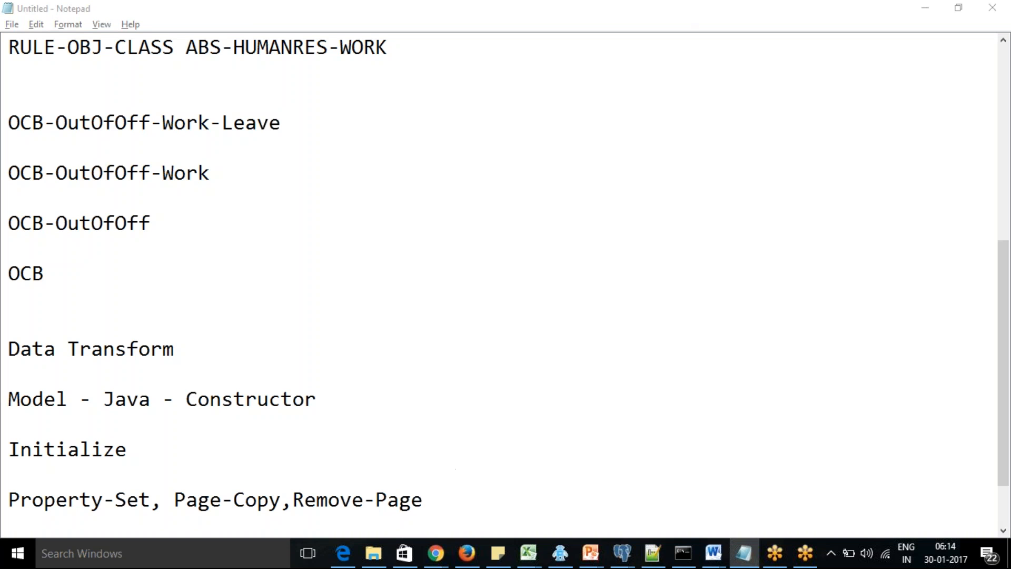
{"action": "left_click", "coordinate": [436, 554]}
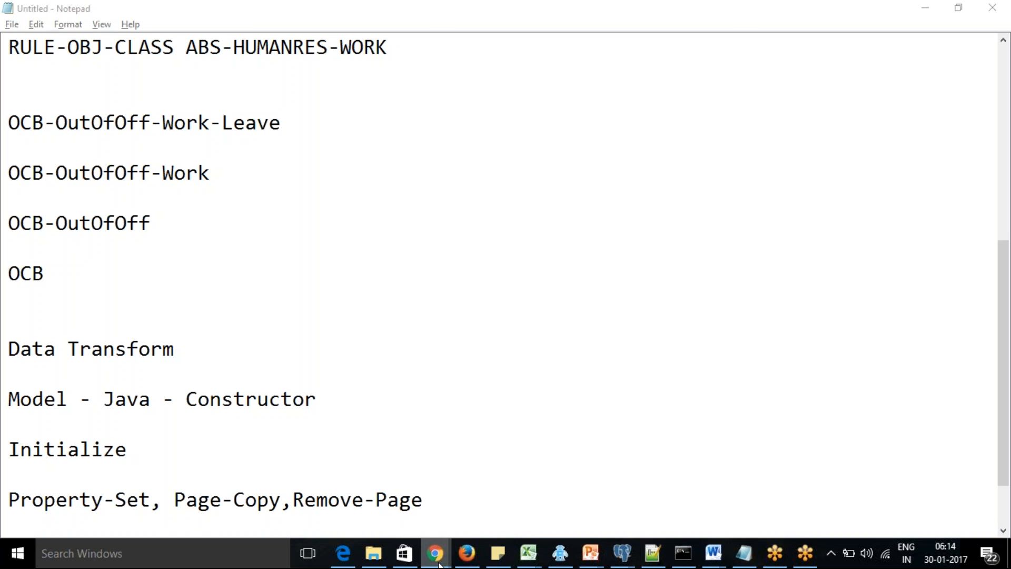
{"action": "right_click", "coordinate": [440, 564]}
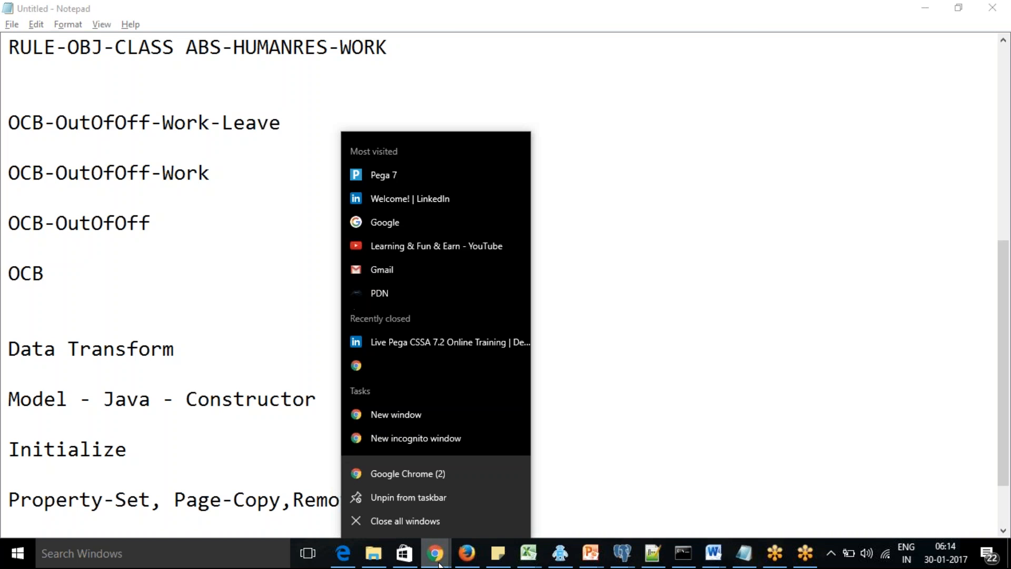
{"action": "left_click", "coordinate": [418, 526]}
{"action": "right_click", "coordinate": [466, 558]}
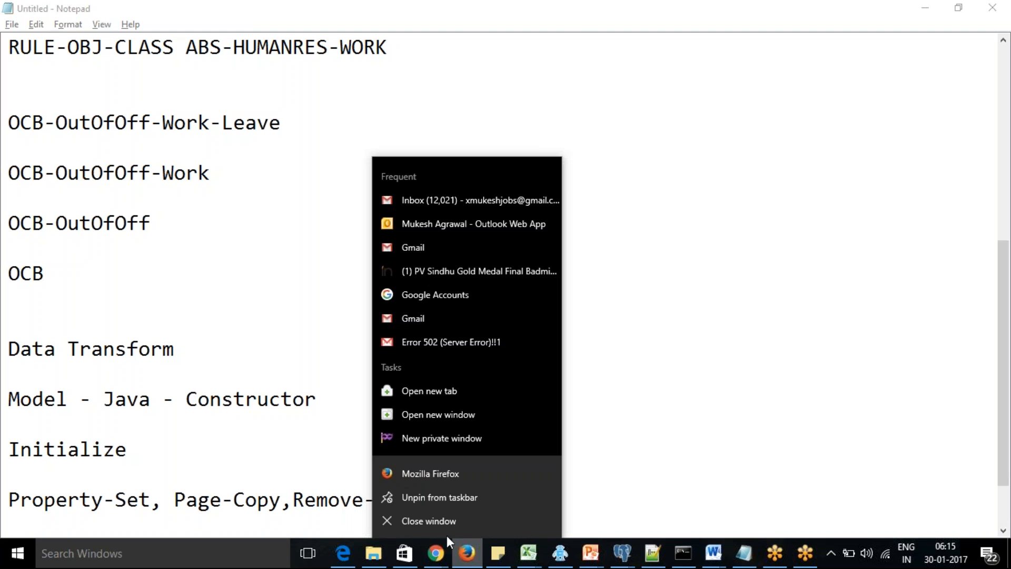
{"action": "left_click", "coordinate": [428, 517]}
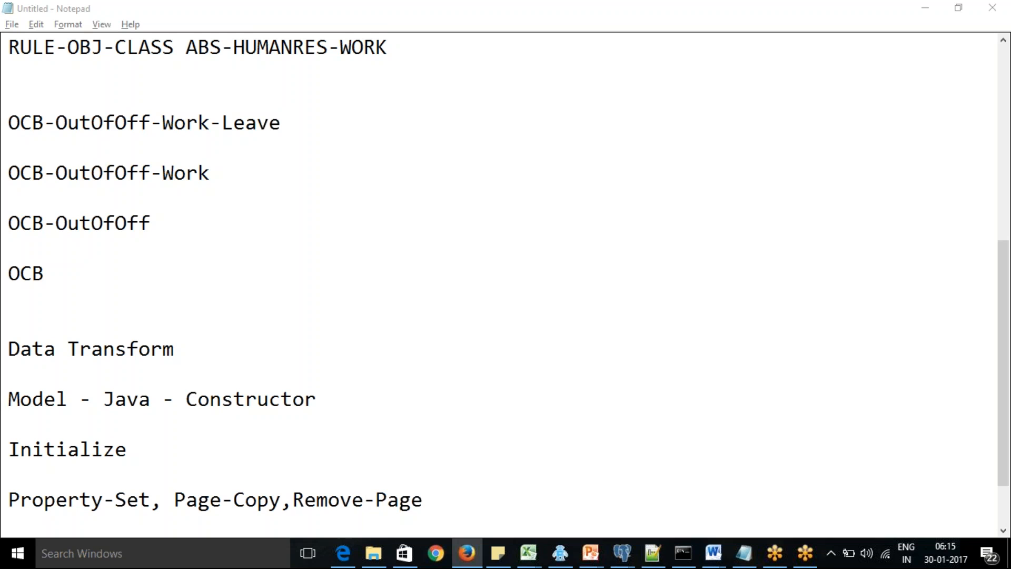
{"action": "right_click", "coordinate": [339, 555]}
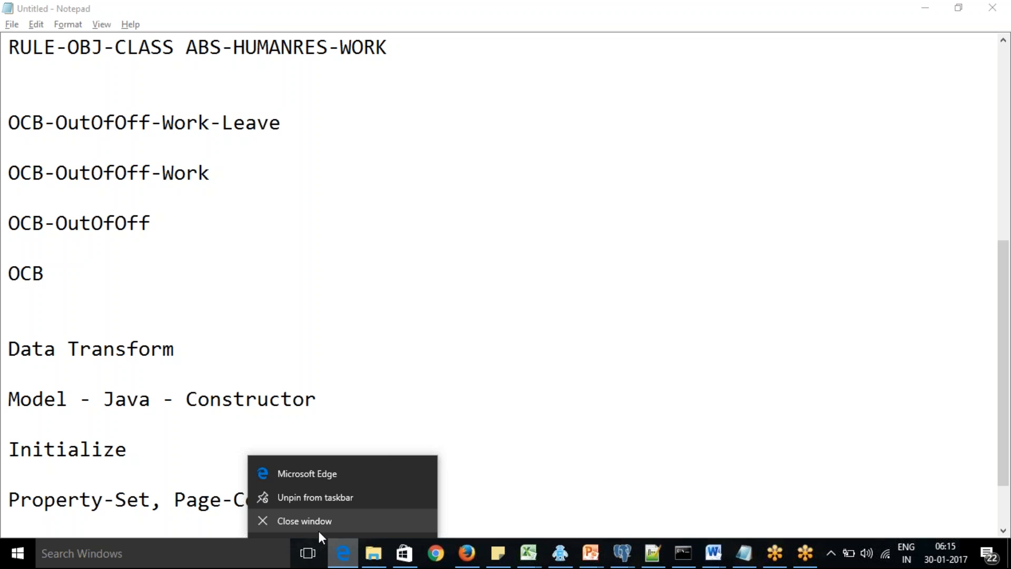
{"action": "left_click", "coordinate": [318, 531]}
Add the line "When -otherwise-otherwise when" below the Property-Set line in the notes.
{"action": "key", "text": "Return"}
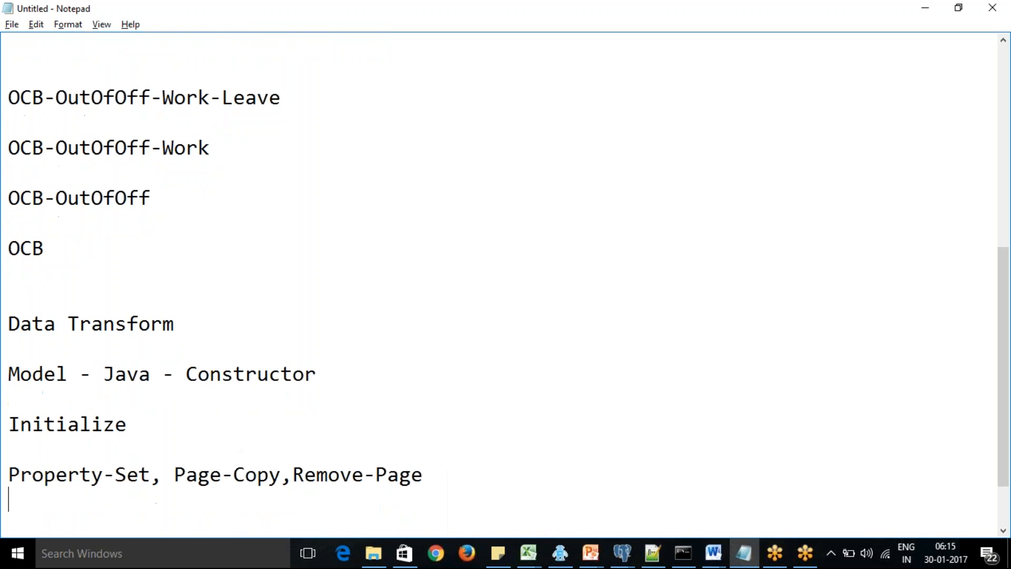
{"action": "type", "text": "When"}
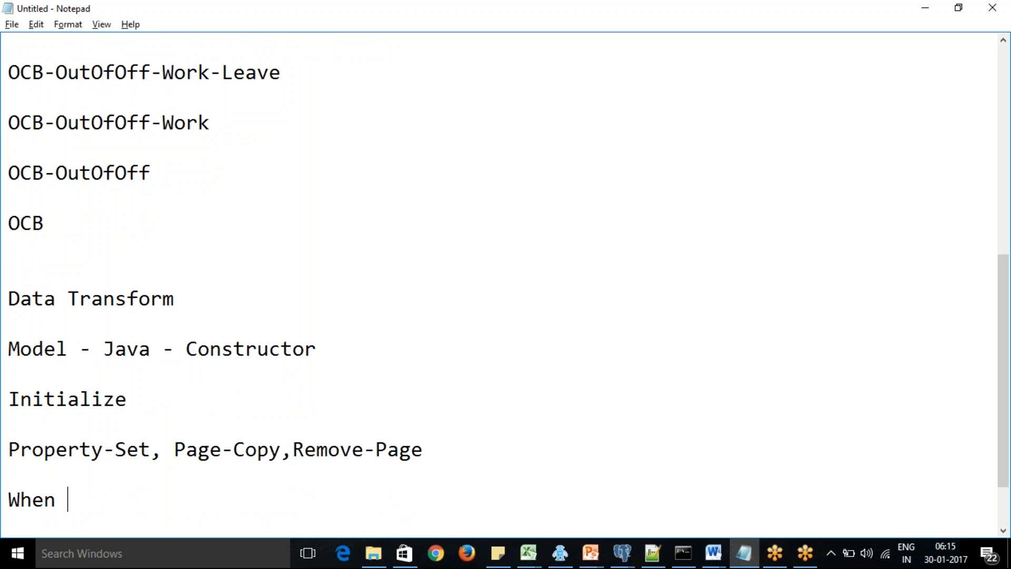
{"action": "type", "text": "-otherwise"}
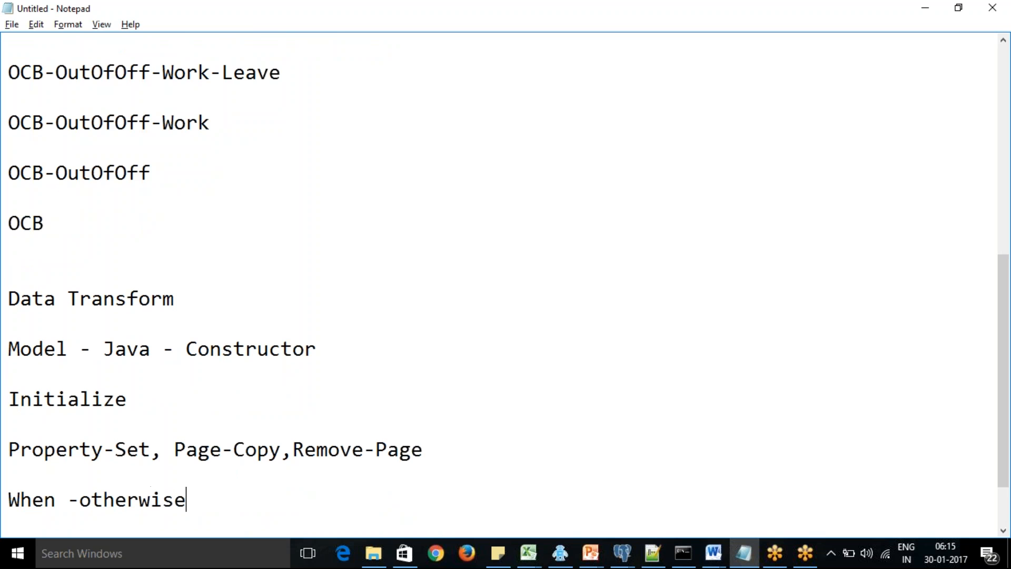
{"action": "type", "text": "-otherw"}
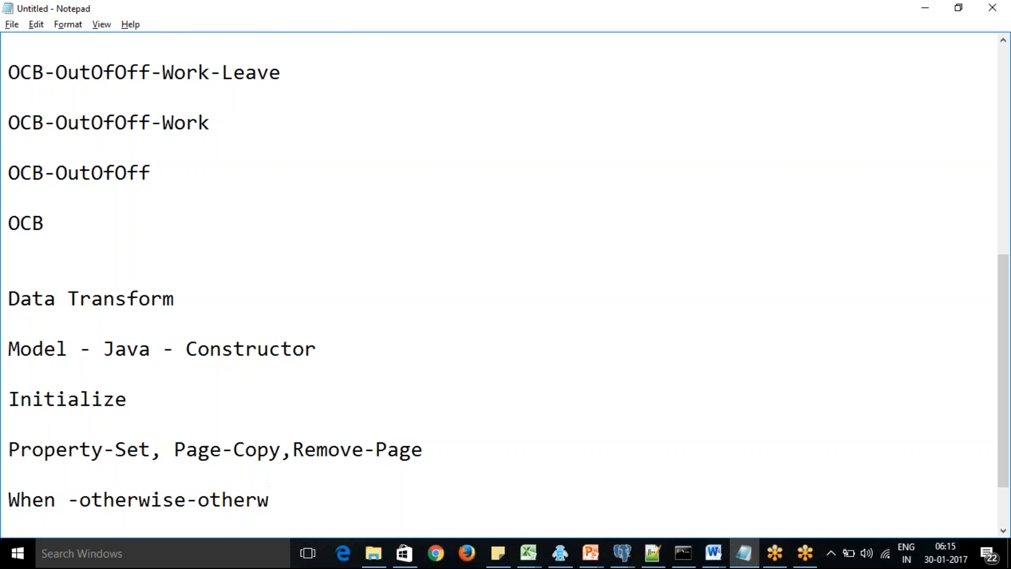
{"action": "type", "text": "iseWhen"}
{"action": "key", "text": "BackSpace"}
{"action": "key", "text": "BackSpace"}
{"action": "key", "text": "BackSpace"}
{"action": "key", "text": "BackSpace"}
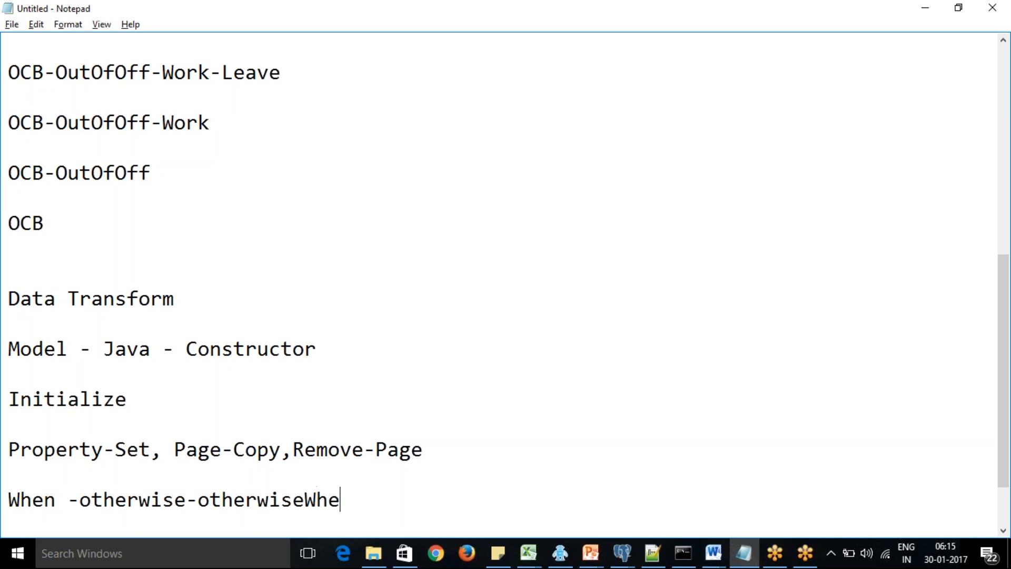
{"action": "type", "text": "when"}
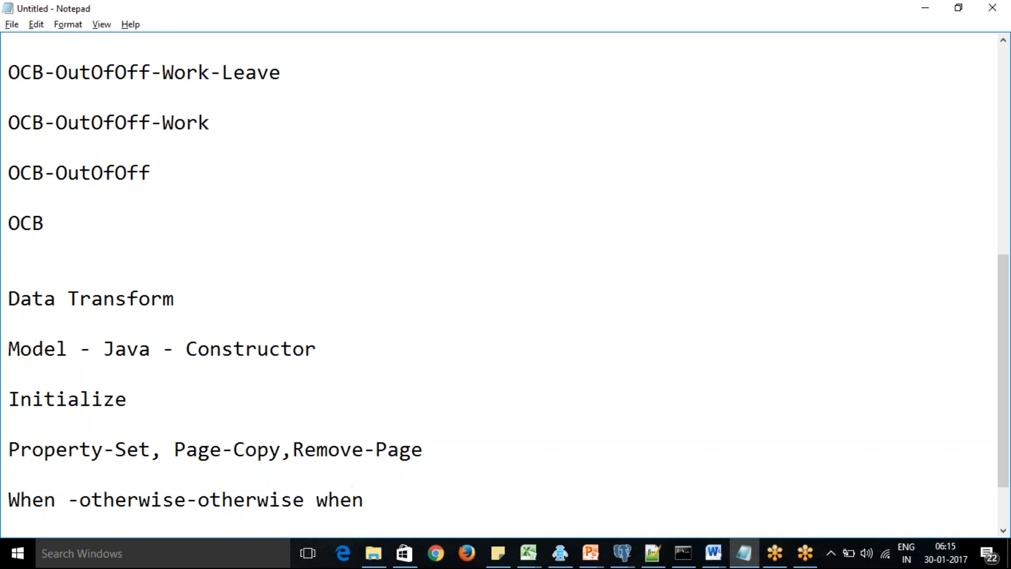
{"action": "key", "text": "Return"}
{"action": "key", "text": "Return"}
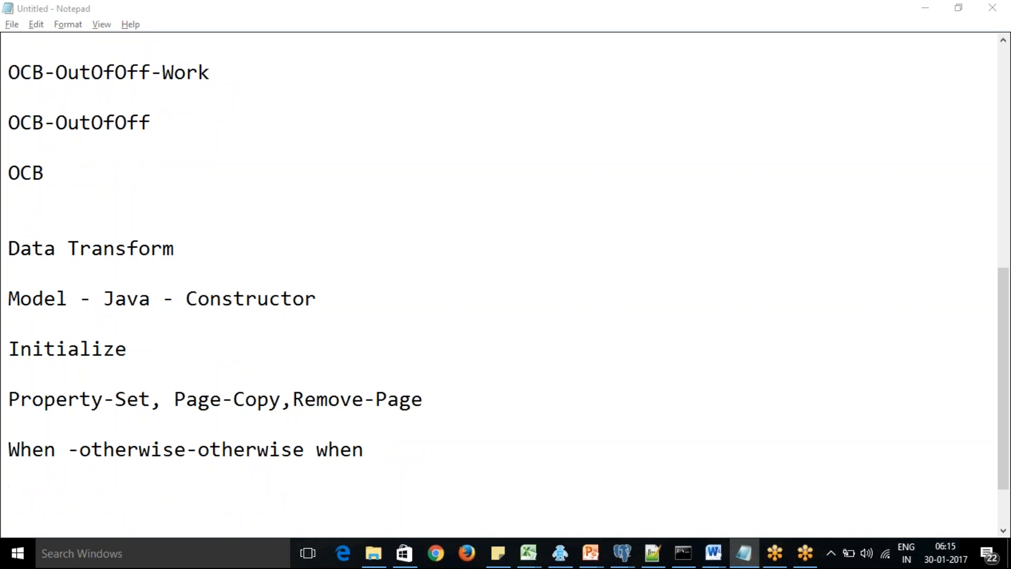
Show the desktop, open a new Chrome window and load the Pega 7 login page at localhost:8080/prweb/PRServlet.
{"action": "key", "text": "alt+Tab"}
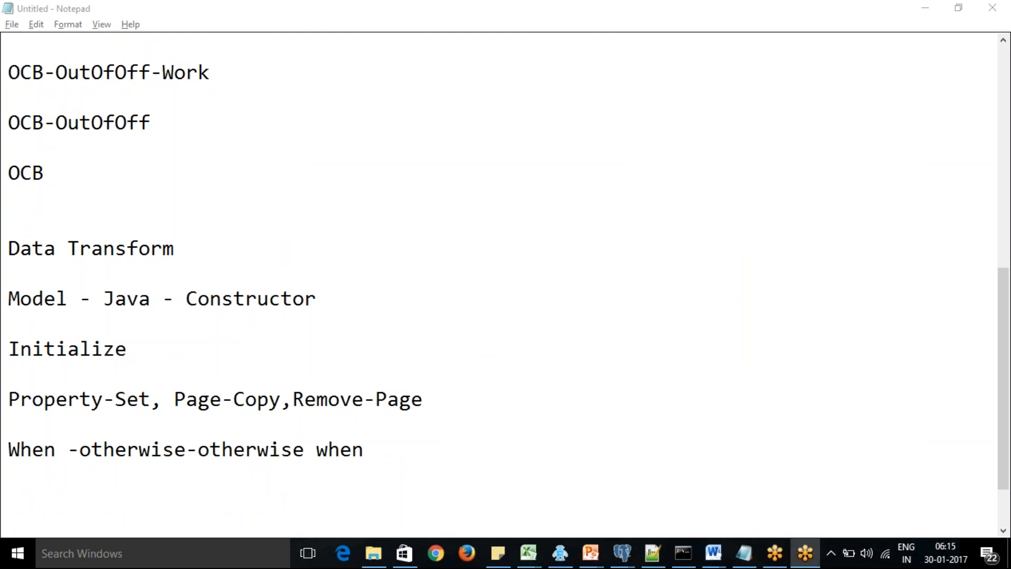
{"action": "key", "text": "super+d"}
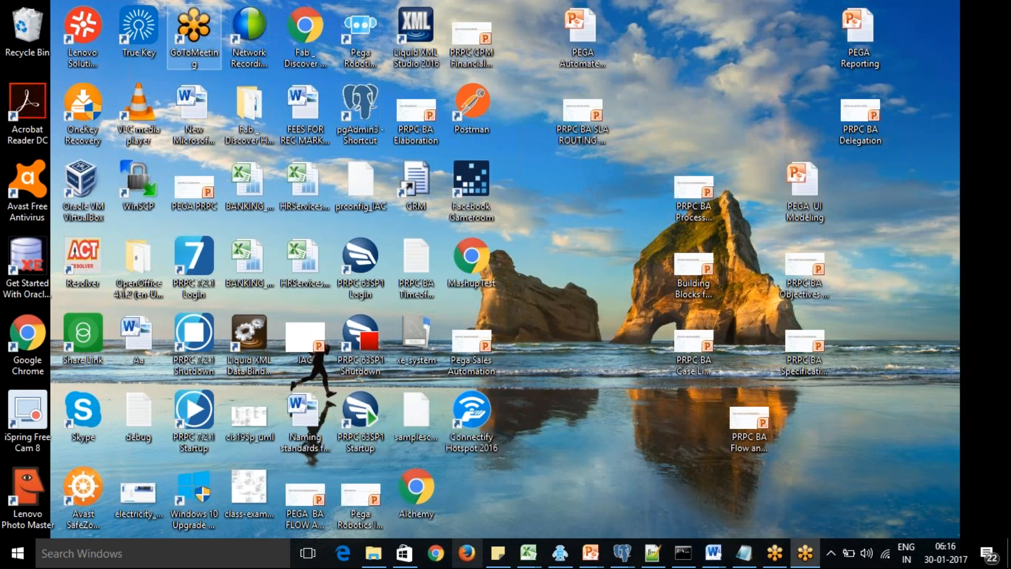
{"action": "left_click", "coordinate": [506, 468]}
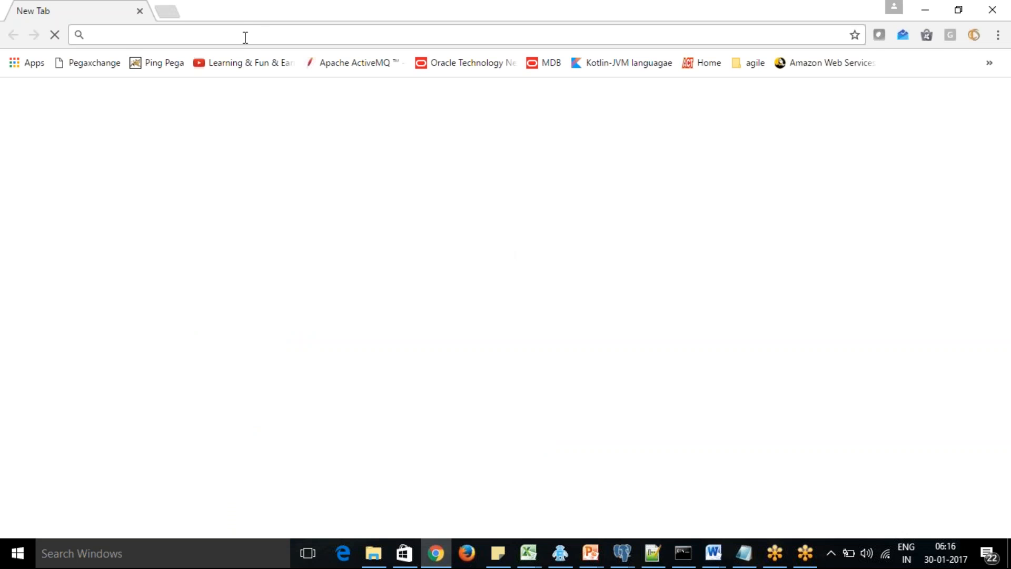
{"action": "type", "text": "localhost:8080/prweb/PRServlet"}
{"action": "left_click", "coordinate": [236, 59]}
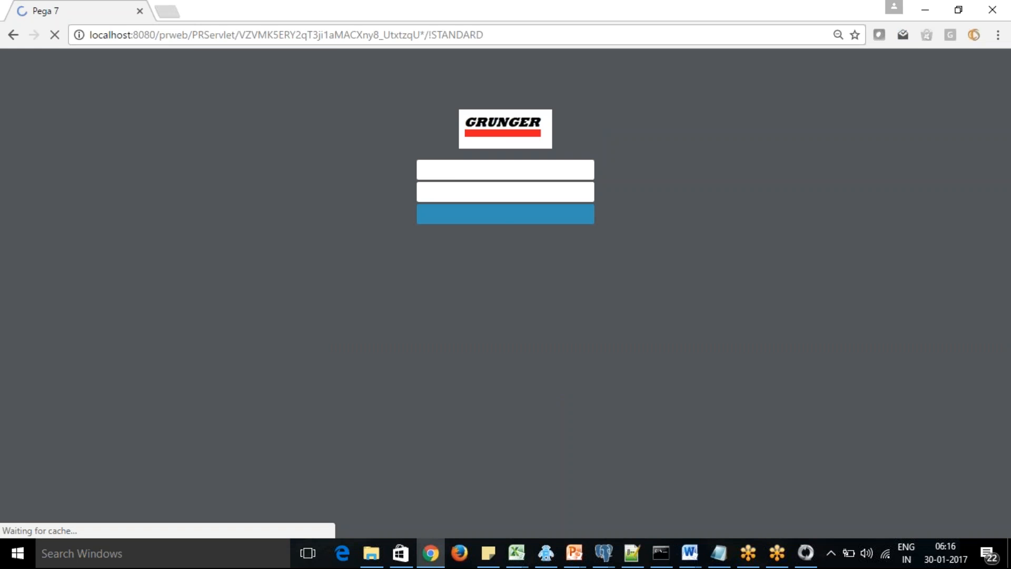
Log in to Pega and switch from the Delivery application to the Purchase application.
{"action": "left_click", "coordinate": [481, 217]}
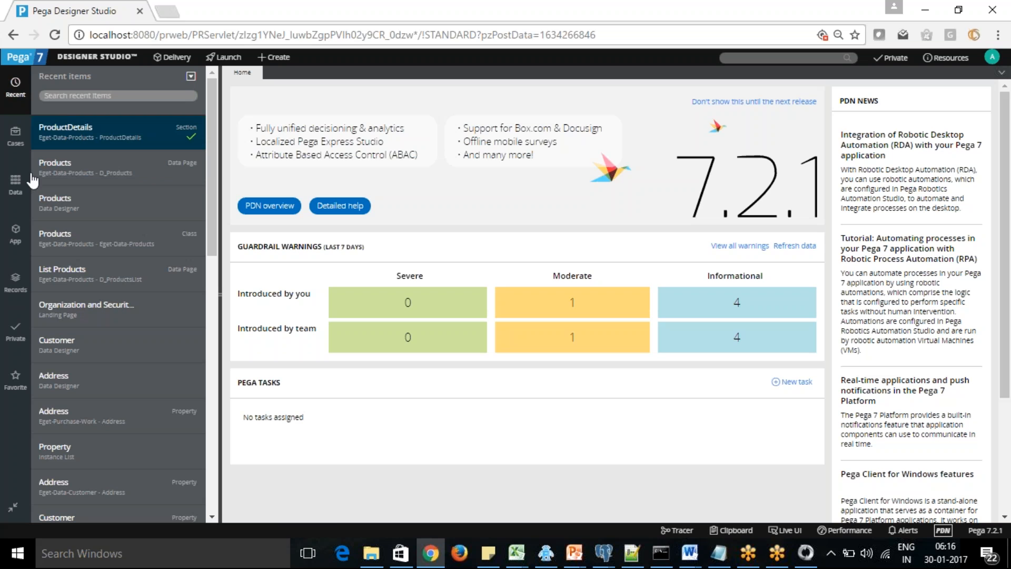
{"action": "left_click", "coordinate": [16, 234]}
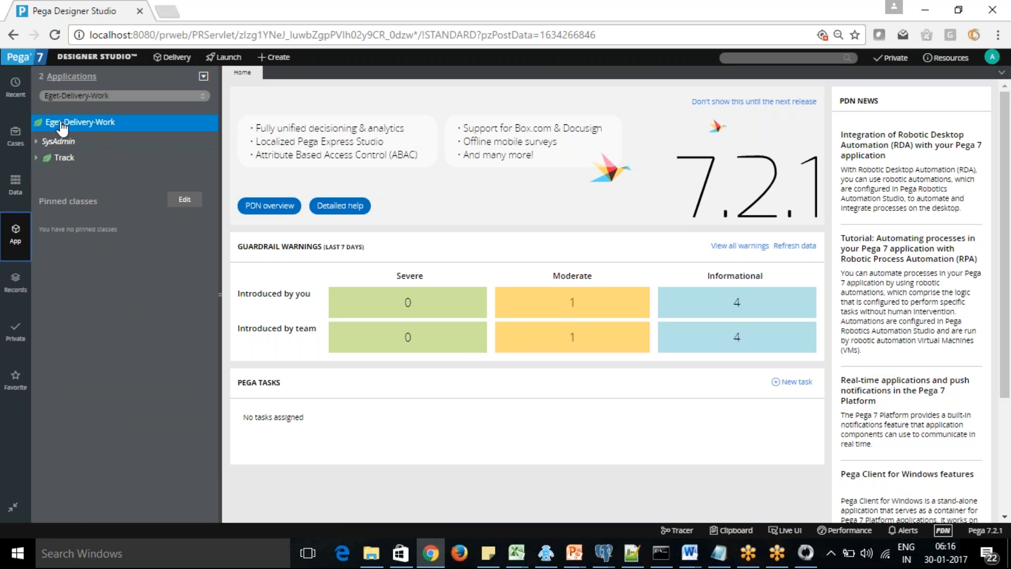
{"action": "left_click", "coordinate": [36, 157]}
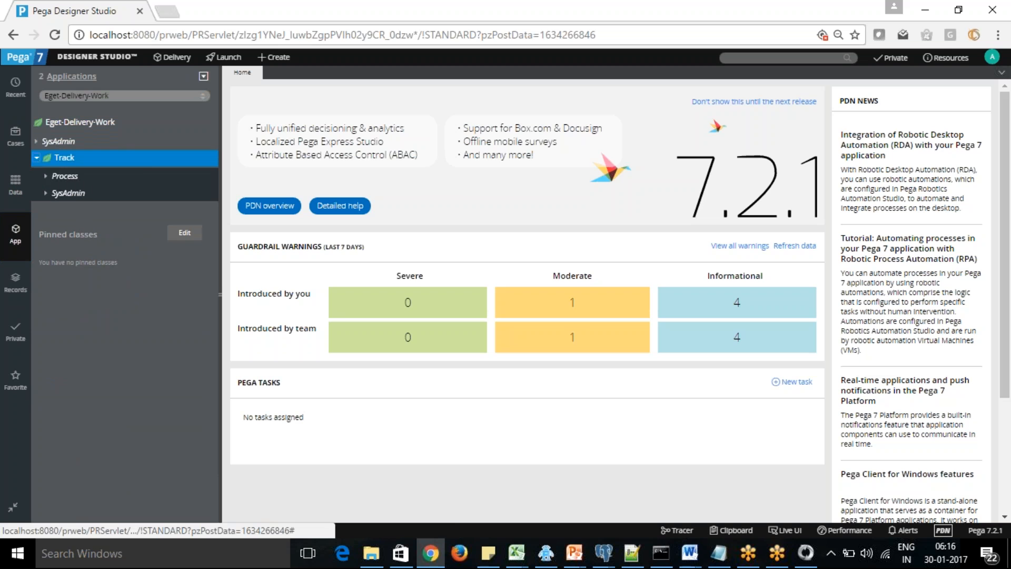
{"action": "left_click", "coordinate": [172, 57]}
{"action": "mouse_move", "coordinate": [201, 129]}
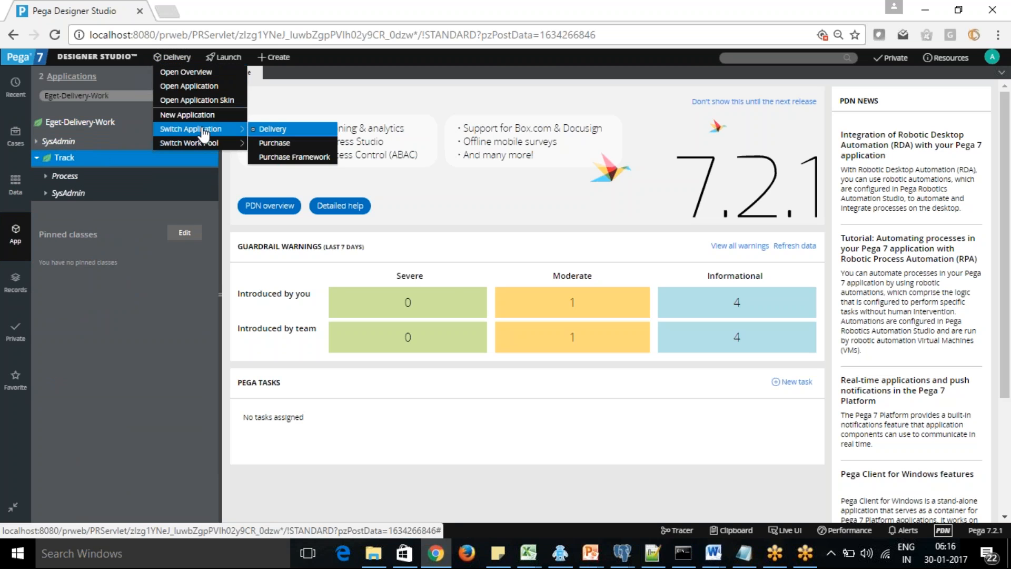
{"action": "left_click", "coordinate": [289, 144]}
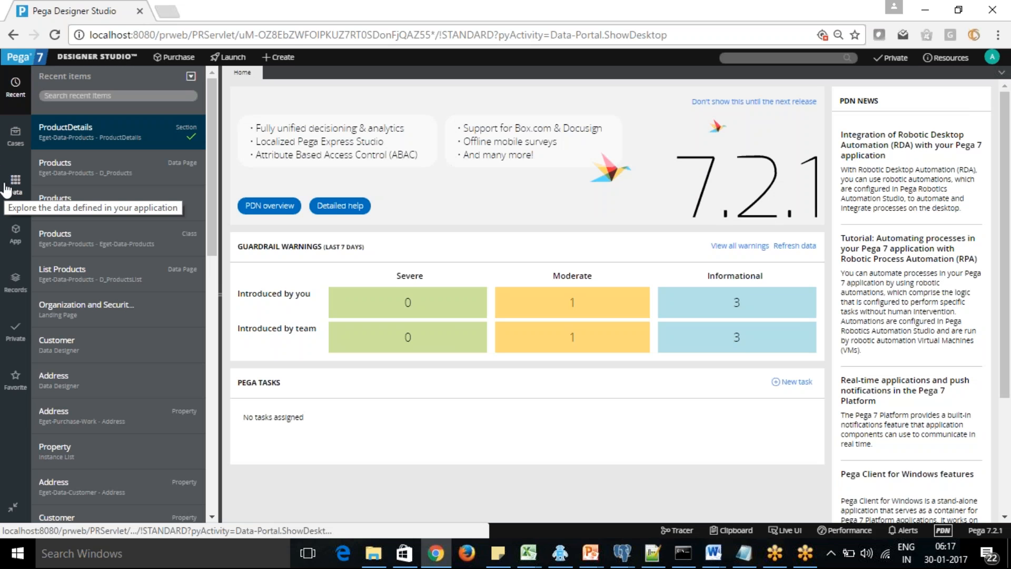
Examine the data model properties of Eget-Purchase-Work, including the fields under the Customer property.
{"action": "left_click", "coordinate": [15, 235]}
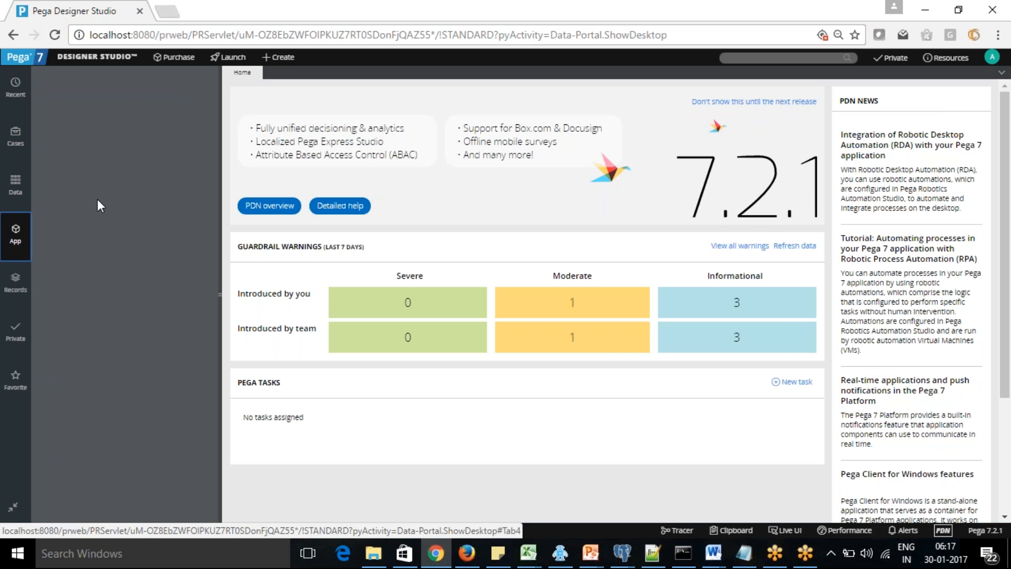
{"action": "left_click", "coordinate": [34, 145]}
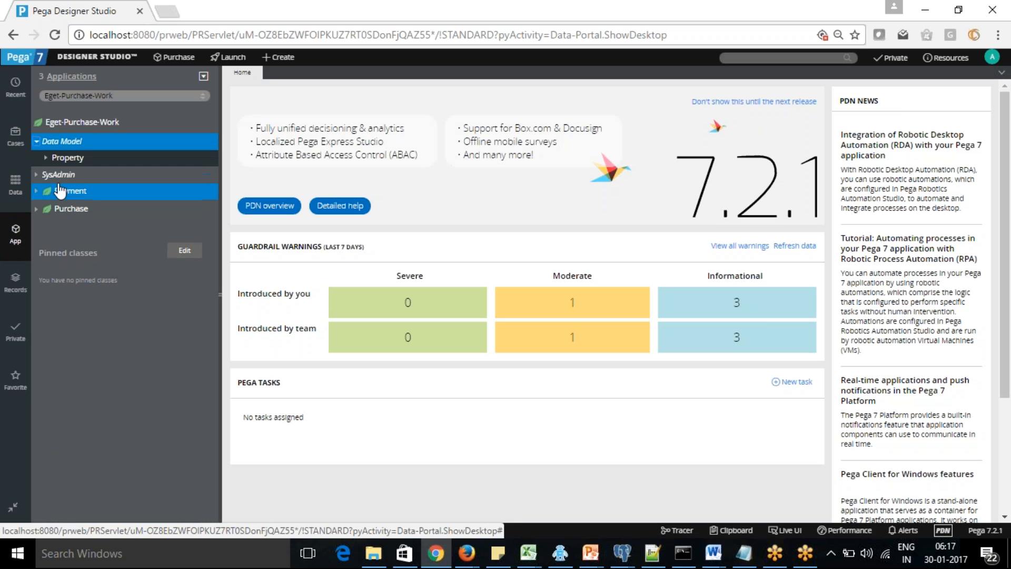
{"action": "left_click", "coordinate": [45, 157]}
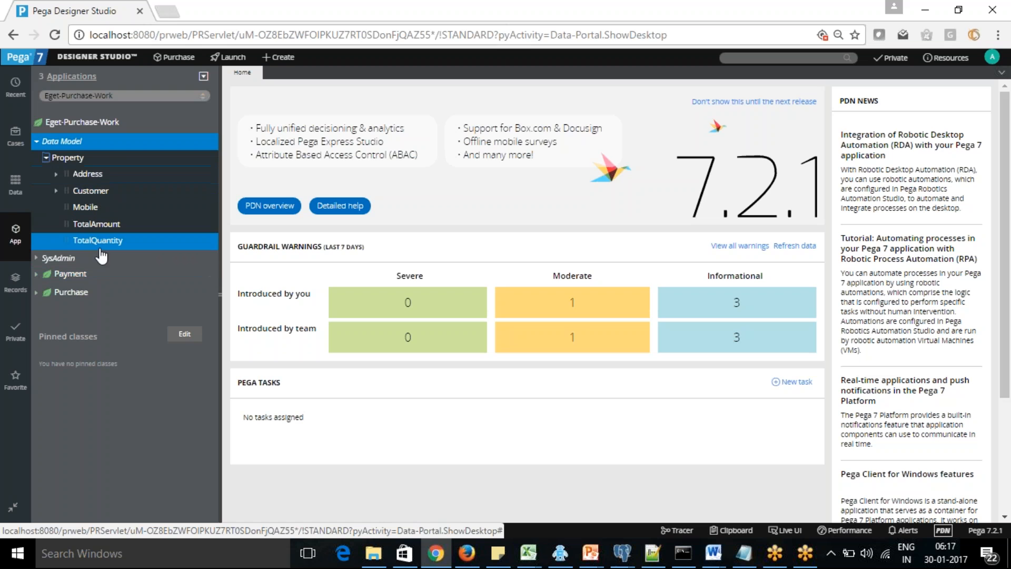
{"action": "left_click", "coordinate": [56, 190]}
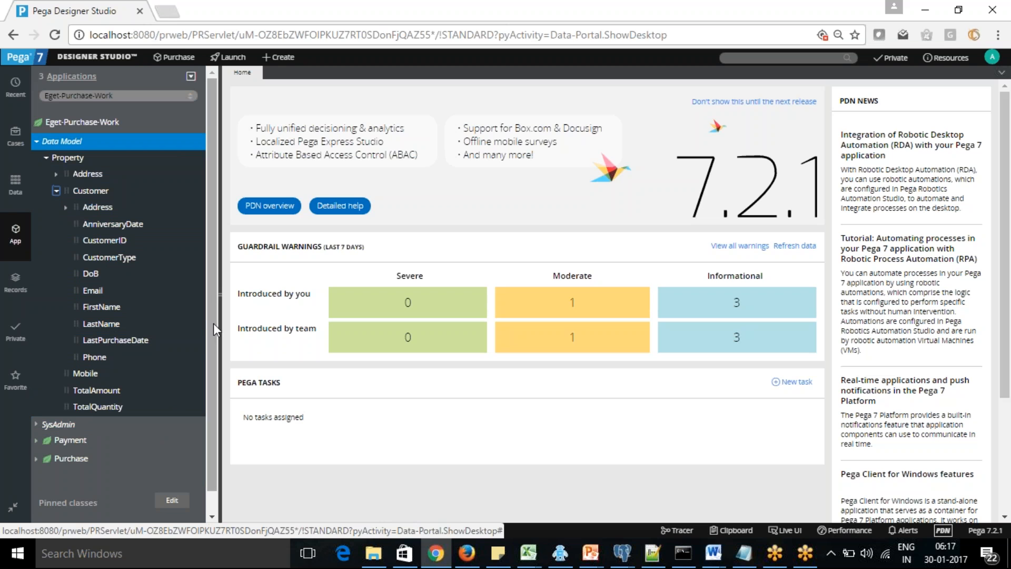
{"action": "mouse_move", "coordinate": [213, 324]}
{"action": "left_mouse_down"}
{"action": "mouse_move", "coordinate": [212, 379]}
{"action": "mouse_move", "coordinate": [207, 313]}
{"action": "left_mouse_up"}
{"action": "left_click", "coordinate": [55, 192]}
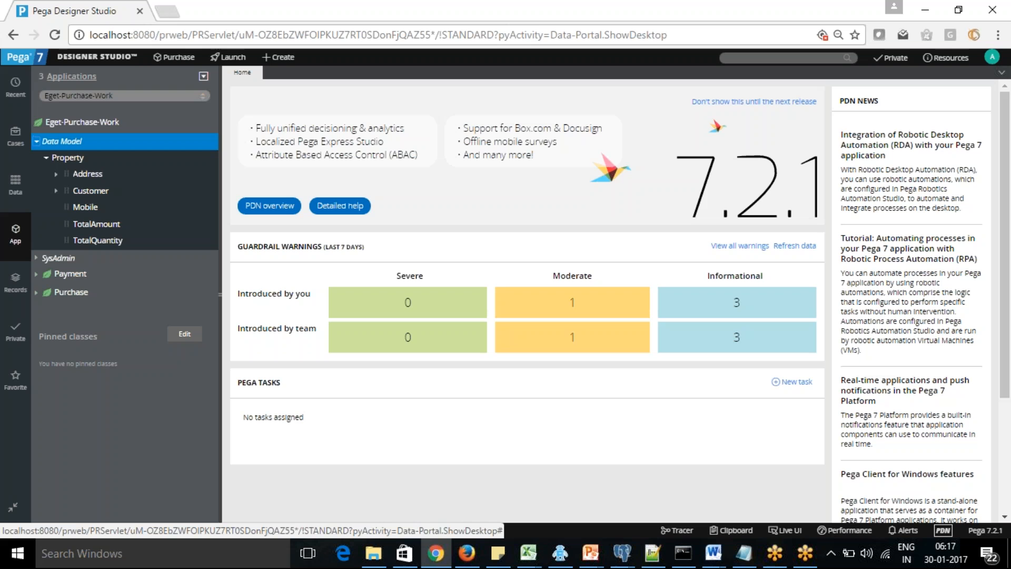
Create and open a data transform labelled SetInitialValues in the data model of Eget-Purchase-Work.
{"action": "right_click", "coordinate": [46, 142]}
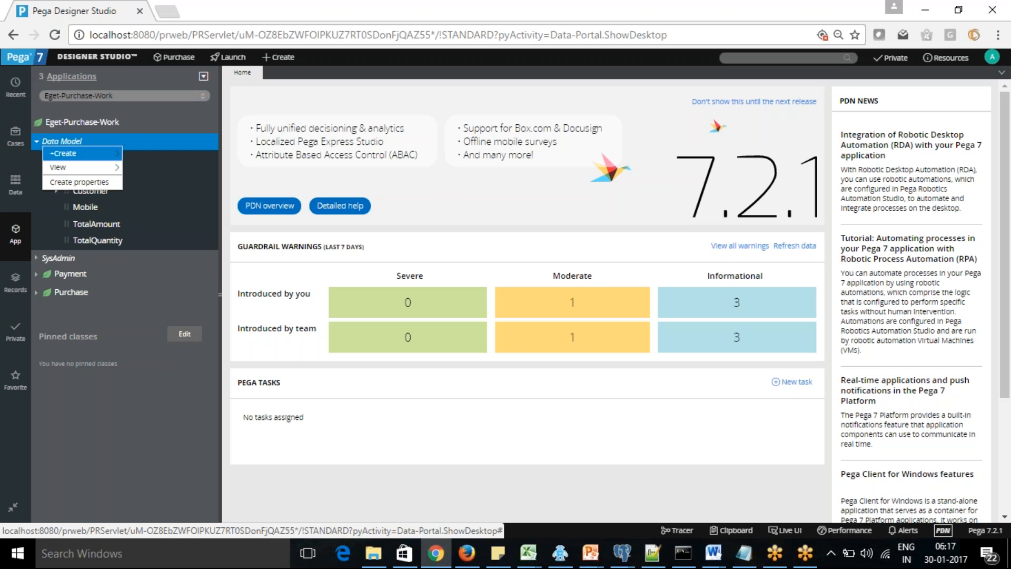
{"action": "mouse_move", "coordinate": [71, 153]}
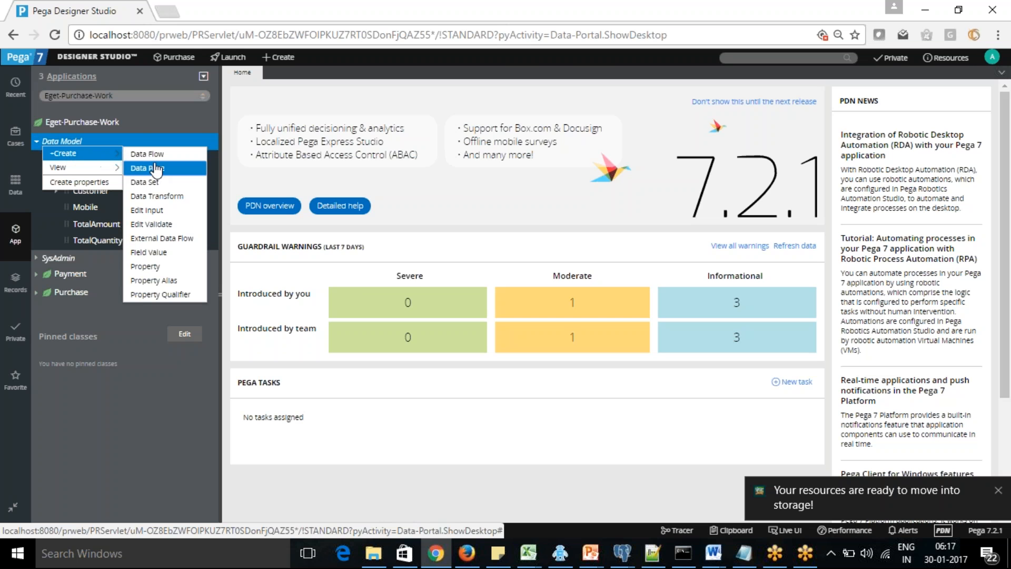
{"action": "left_click", "coordinate": [160, 197]}
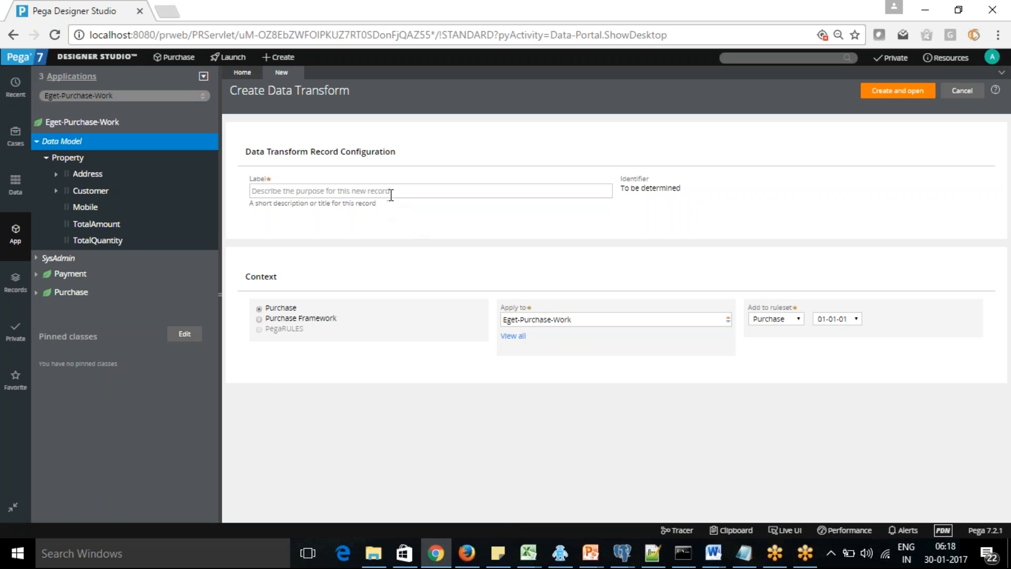
{"action": "left_click", "coordinate": [391, 194]}
{"action": "type", "text": "se"}
{"action": "key", "text": "BackSpace"}
{"action": "key", "text": "BackSpace"}
{"action": "type", "text": "Set"}
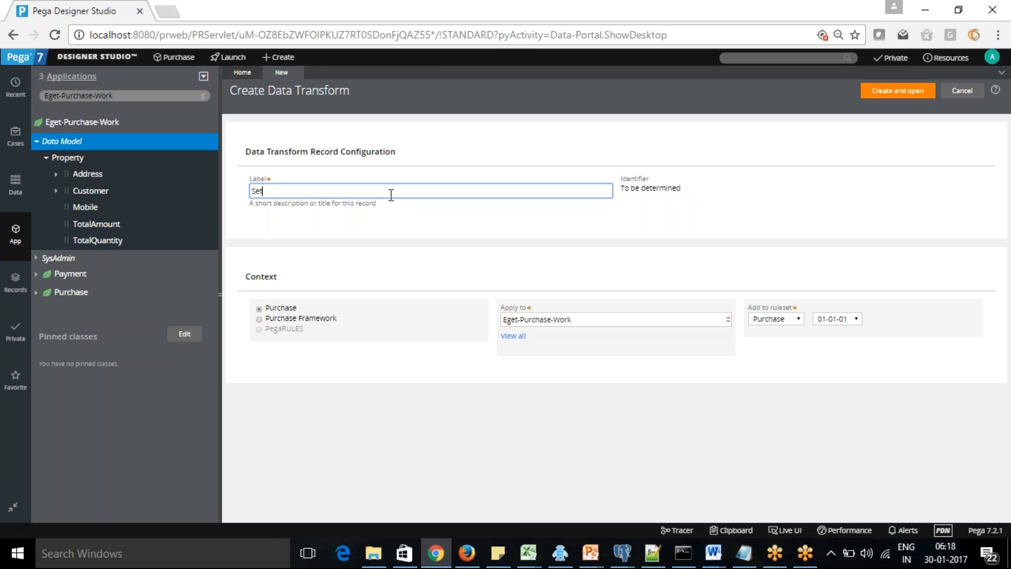
{"action": "type", "text": "Initia"}
{"action": "type", "text": "lValues"}
{"action": "left_click", "coordinate": [469, 239]}
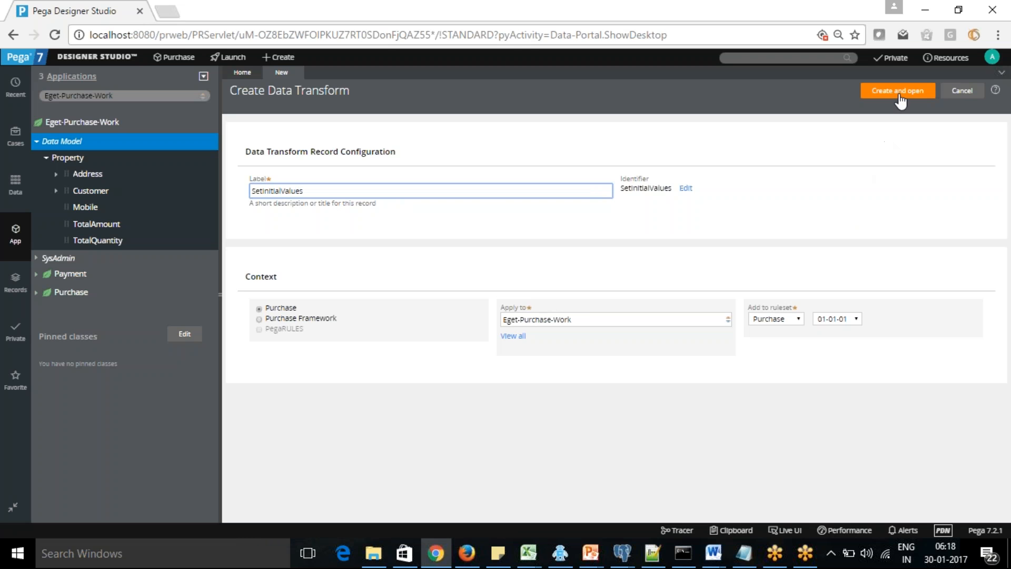
{"action": "left_click", "coordinate": [898, 91]}
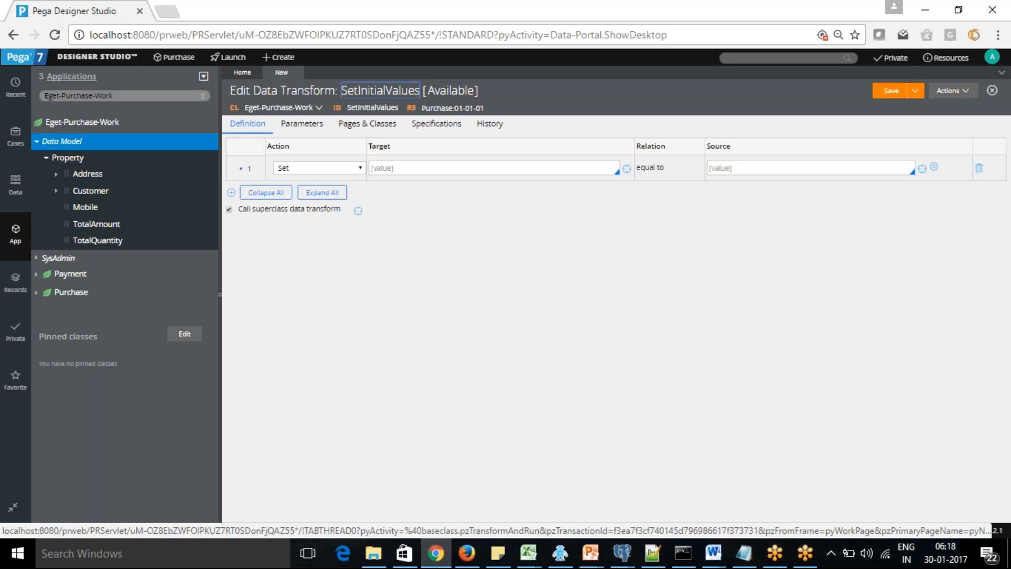
Check the available actions for the data transform's first row and have it set .TotalAmount equal to 0.
{"action": "left_click", "coordinate": [461, 168]}
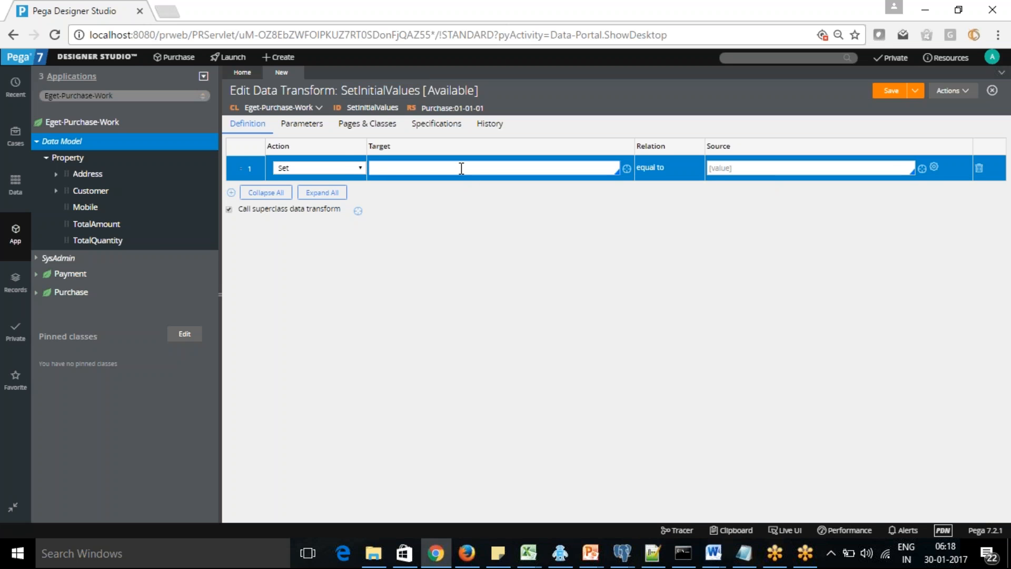
{"action": "left_click", "coordinate": [360, 167]}
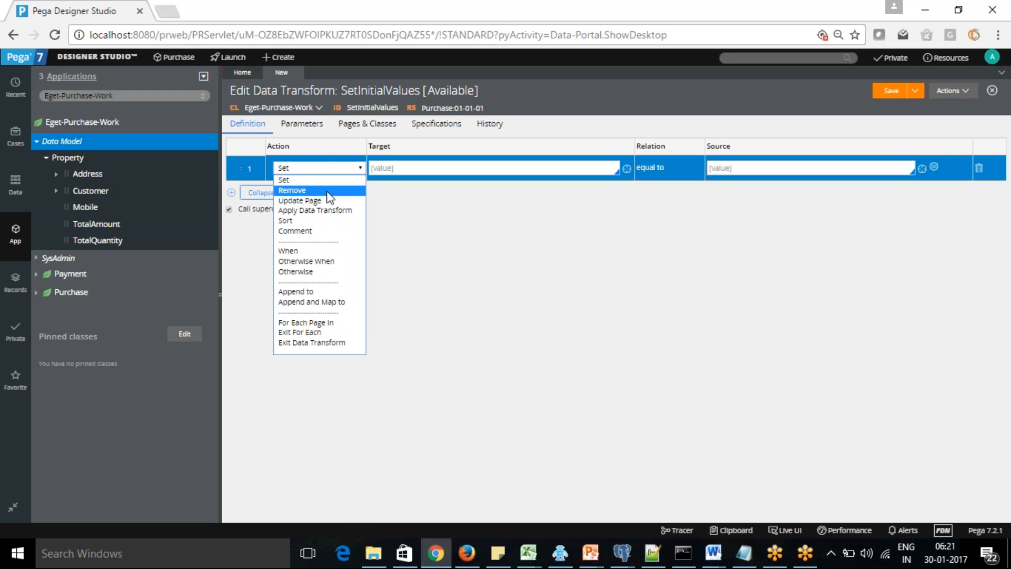
{"action": "left_click", "coordinate": [333, 368]}
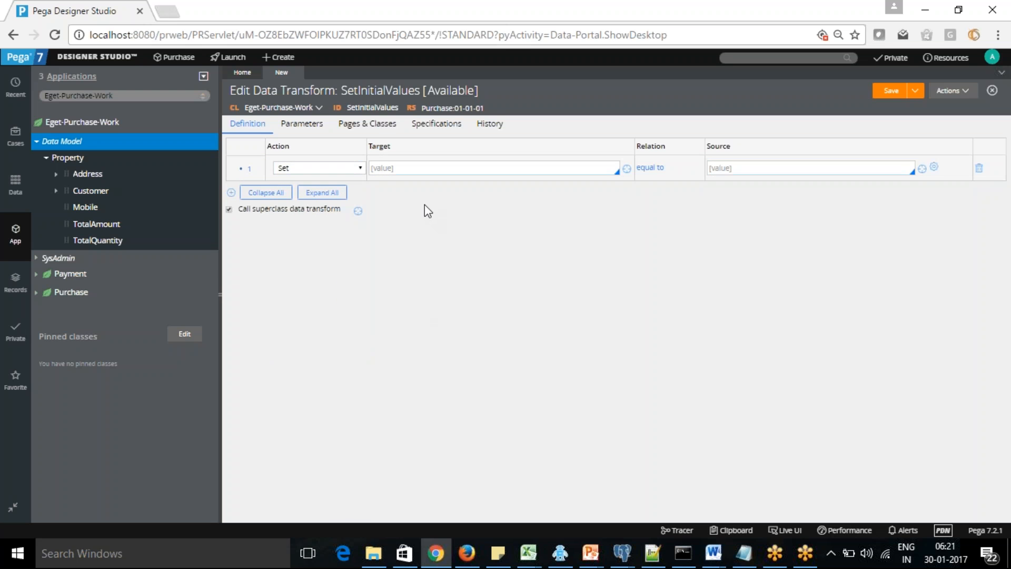
{"action": "left_click", "coordinate": [441, 168]}
{"action": "type", "text": "."}
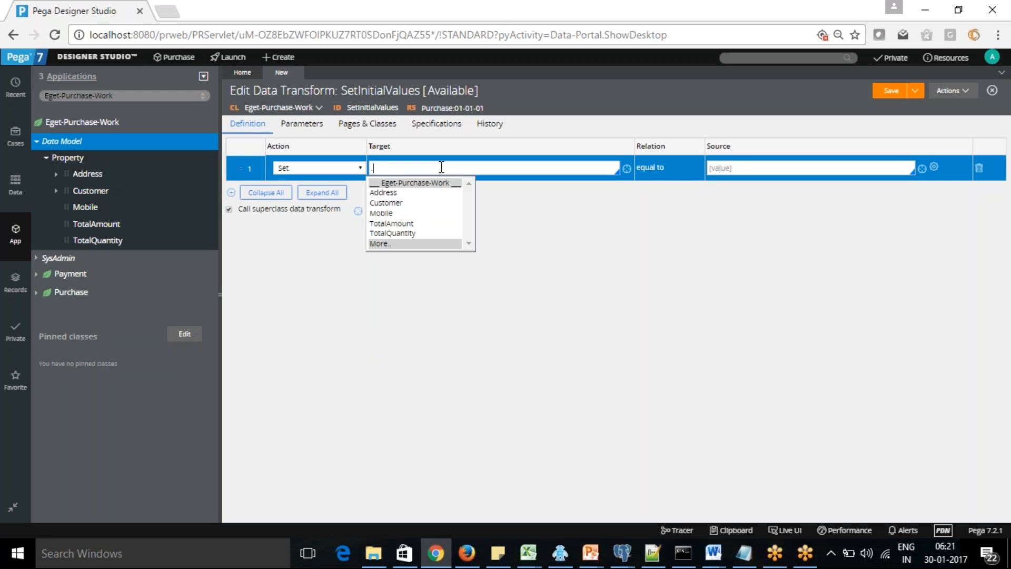
{"action": "left_click", "coordinate": [410, 223]}
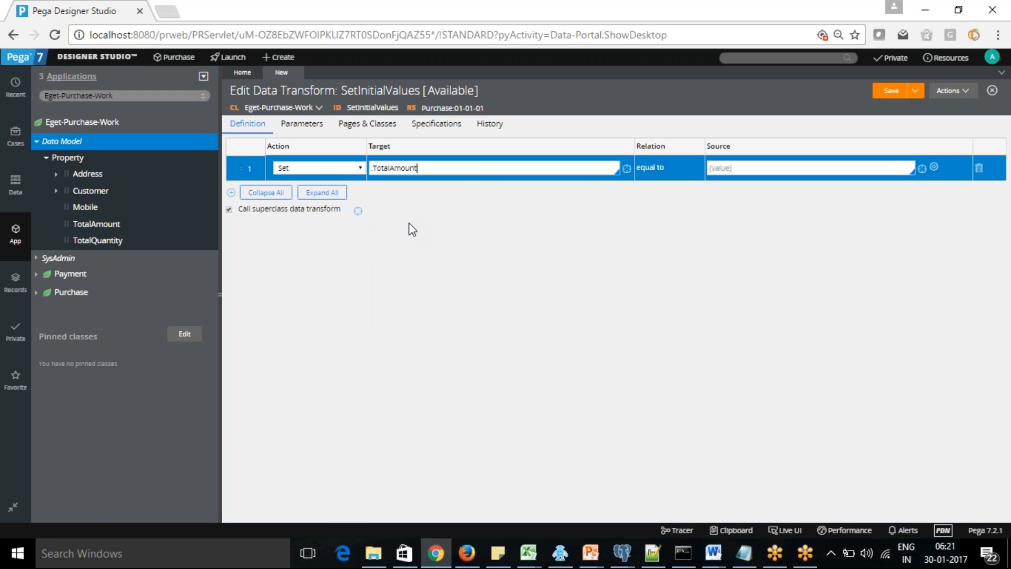
{"action": "left_click", "coordinate": [747, 168]}
{"action": "type", "text": "0"}
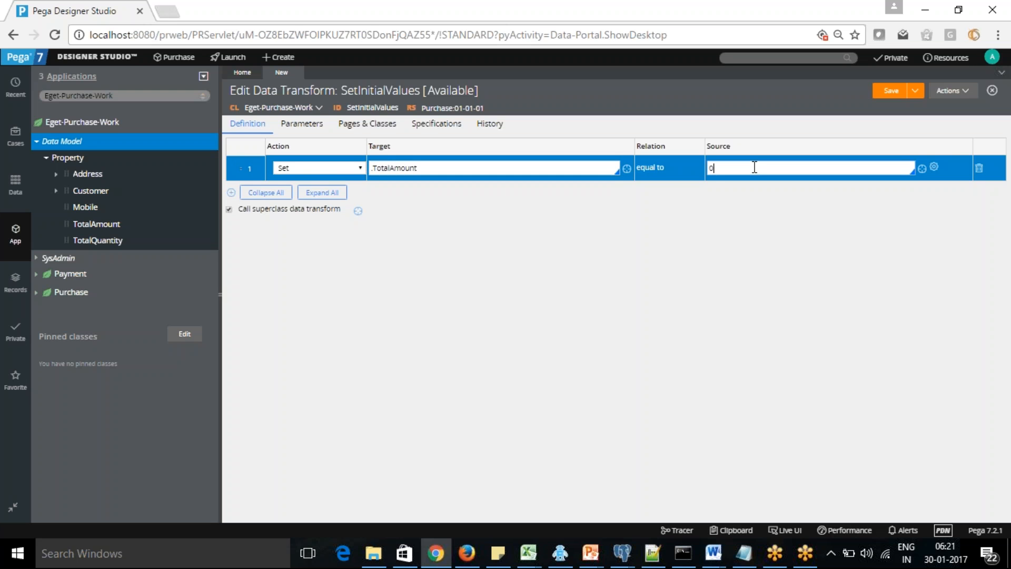
{"action": "left_click", "coordinate": [685, 259]}
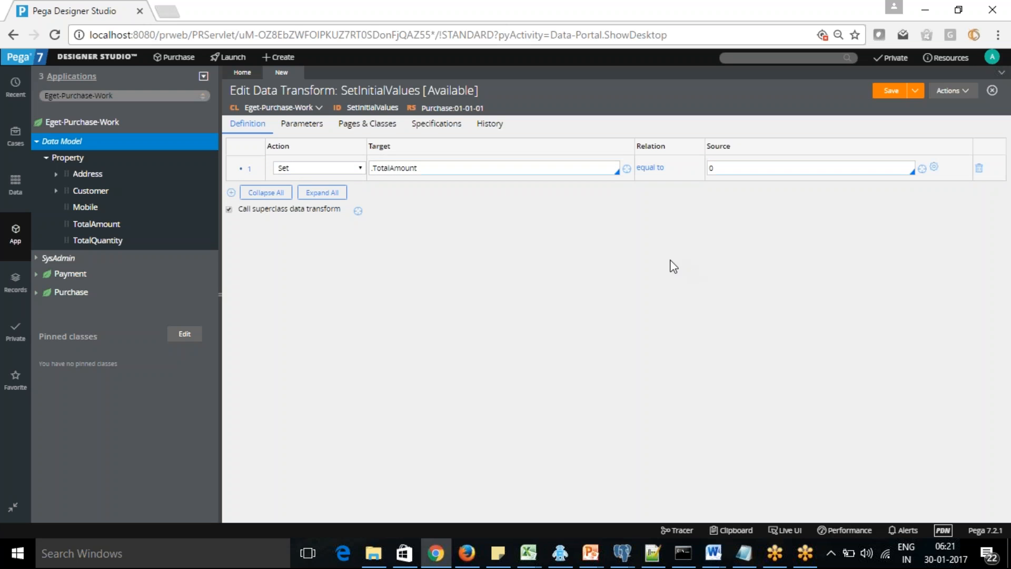
Add a second row to the data transform that sets .TotalQuantity equal to 0.
{"action": "left_click", "coordinate": [231, 192]}
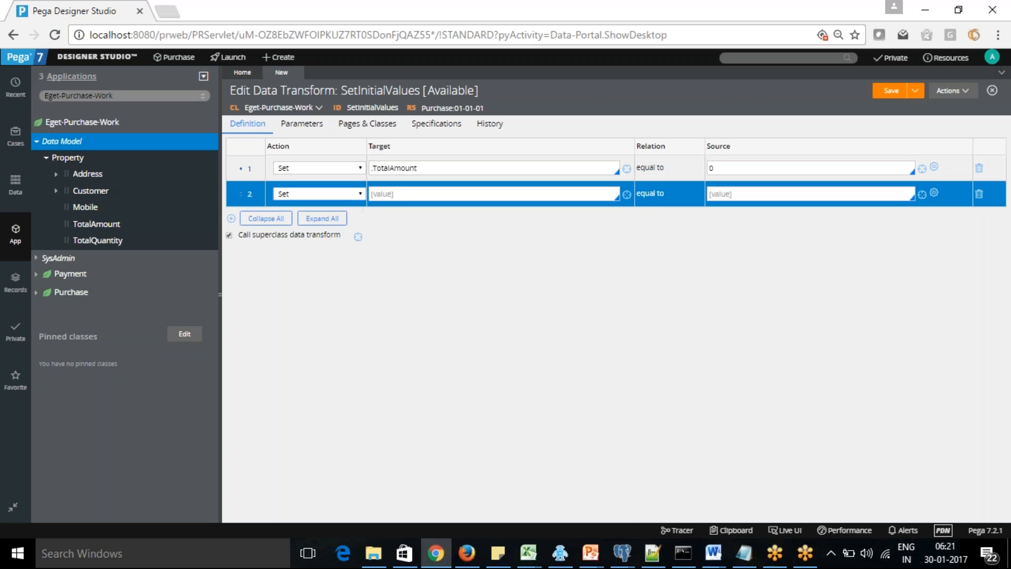
{"action": "left_click", "coordinate": [380, 194]}
{"action": "type", "text": "."}
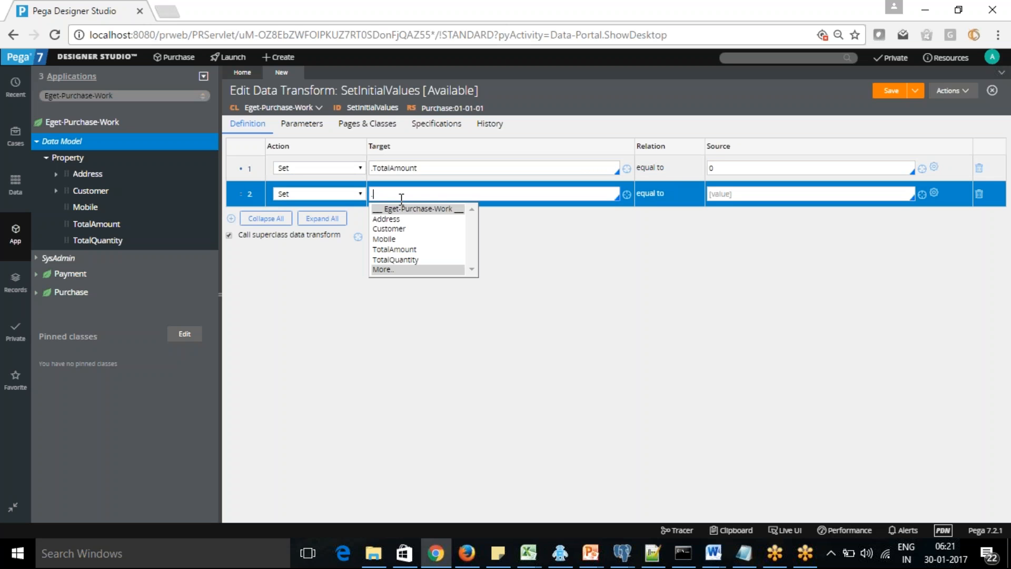
{"action": "left_click", "coordinate": [409, 260]}
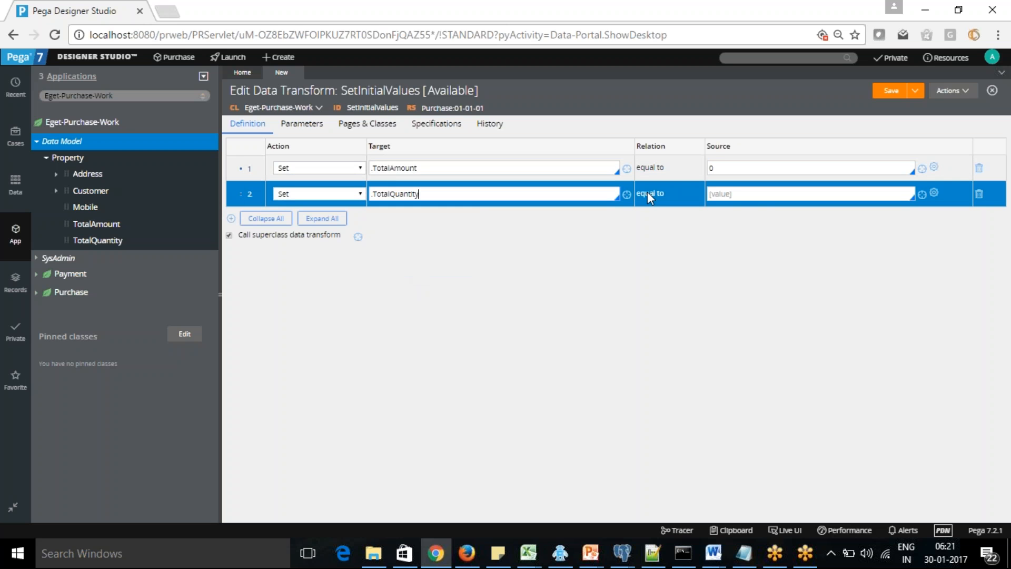
{"action": "left_click", "coordinate": [731, 194]}
{"action": "type", "text": "0"}
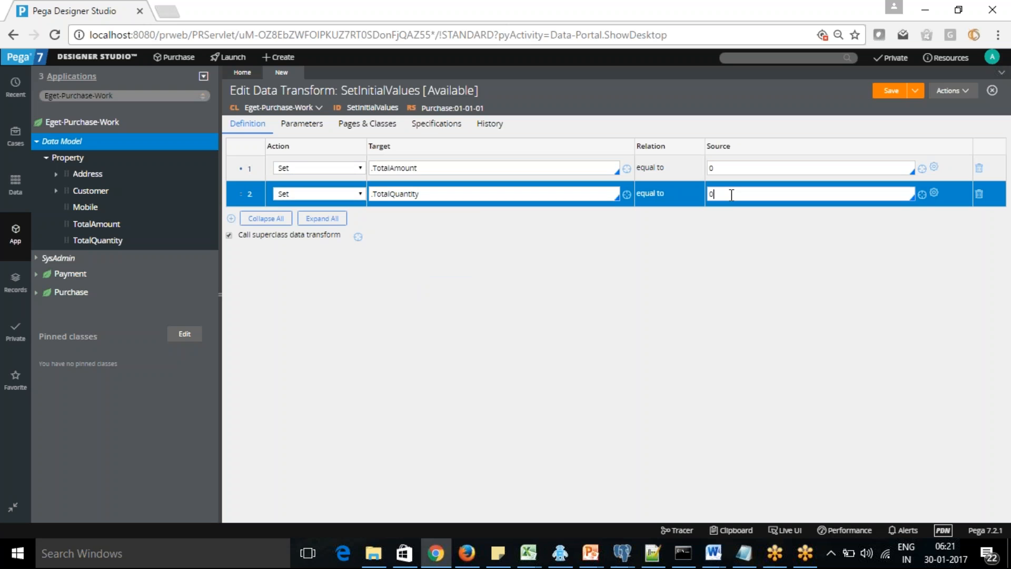
{"action": "left_click", "coordinate": [775, 298]}
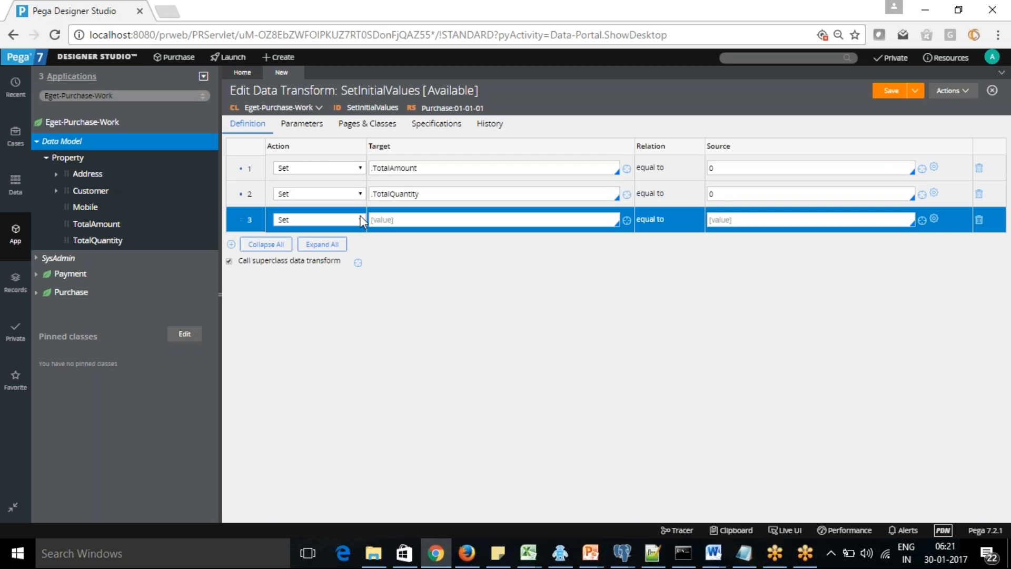
Start the target of a third Set row with "." and check the suggested Eget-Purchase-Work properties.
{"action": "left_click", "coordinate": [406, 221]}
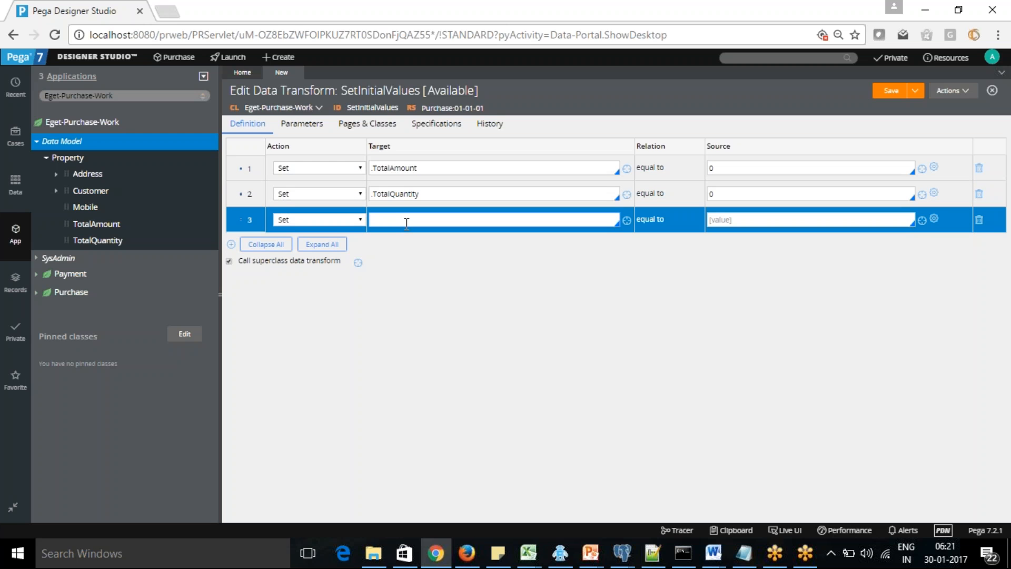
{"action": "type", "text": "."}
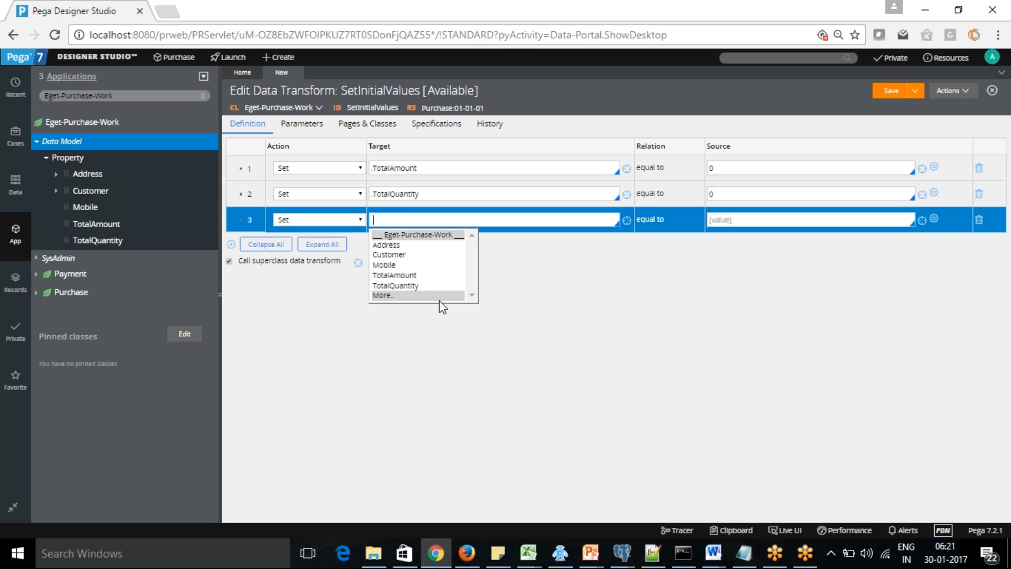
{"action": "left_click", "coordinate": [408, 327]}
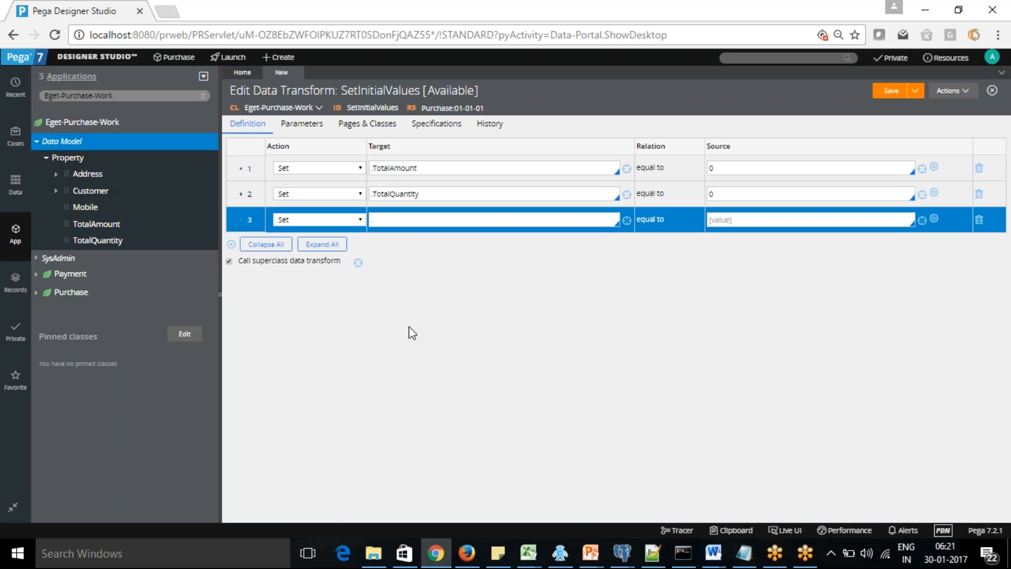
Open the data model of the Purchase data type in class Eget-Data-Purchase.
{"action": "left_click", "coordinate": [15, 184]}
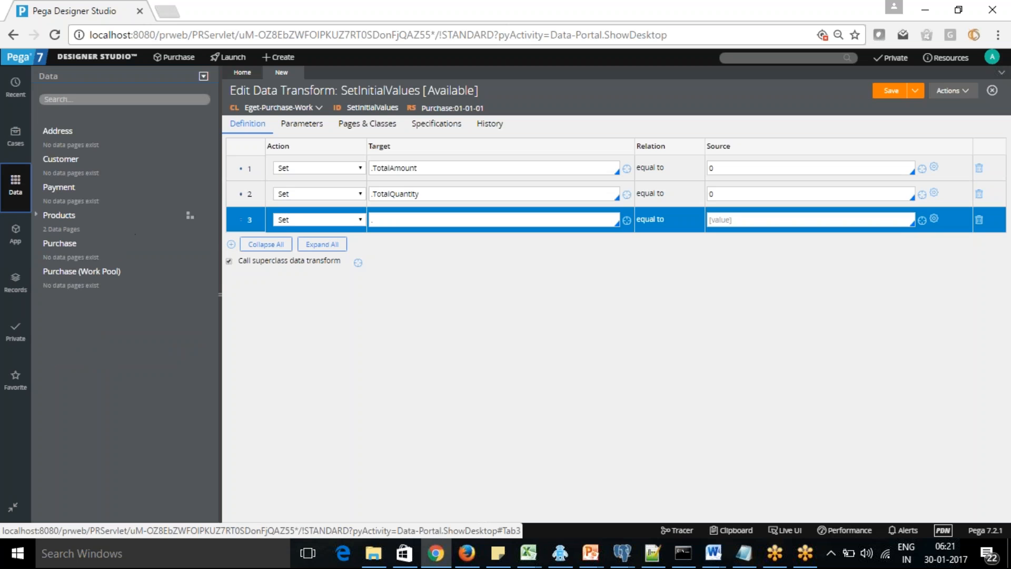
{"action": "left_click", "coordinate": [64, 247]}
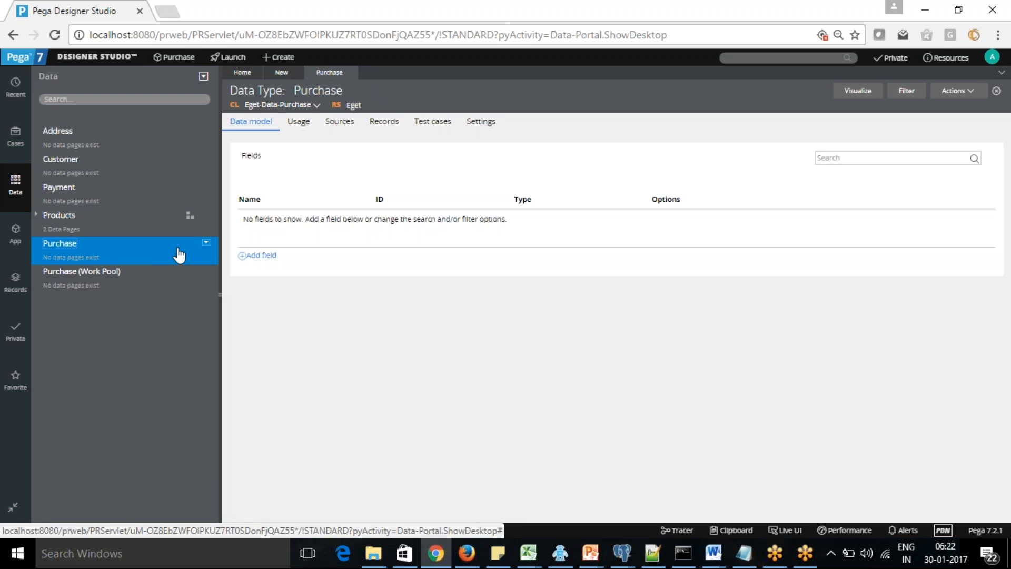
Add a field named Purchase Date of type Date only to the Purchase data type.
{"action": "left_click", "coordinate": [262, 257]}
{"action": "left_click", "coordinate": [261, 217]}
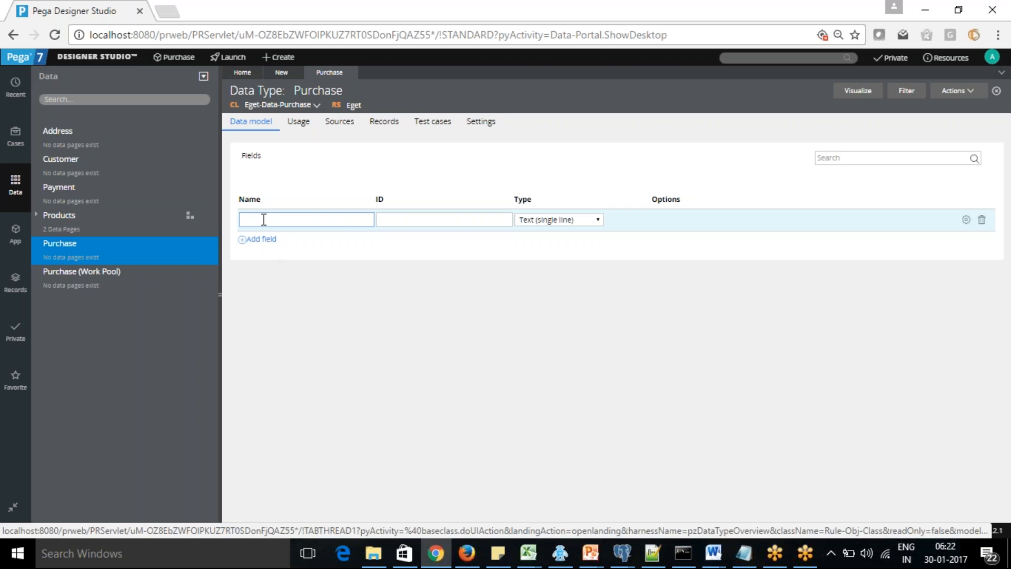
{"action": "type", "text": "Purc"}
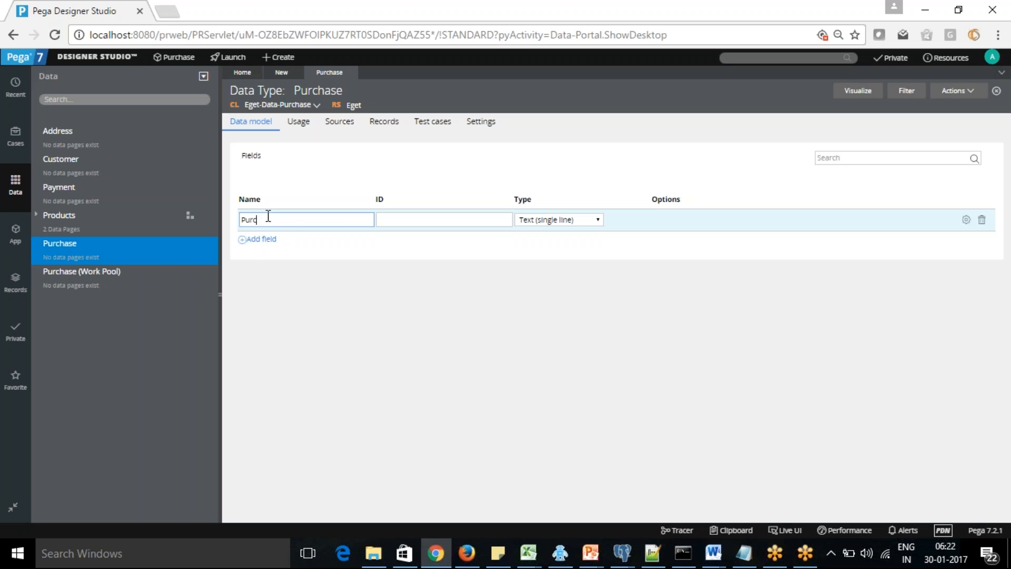
{"action": "type", "text": "hase Date"}
{"action": "key", "text": "Tab"}
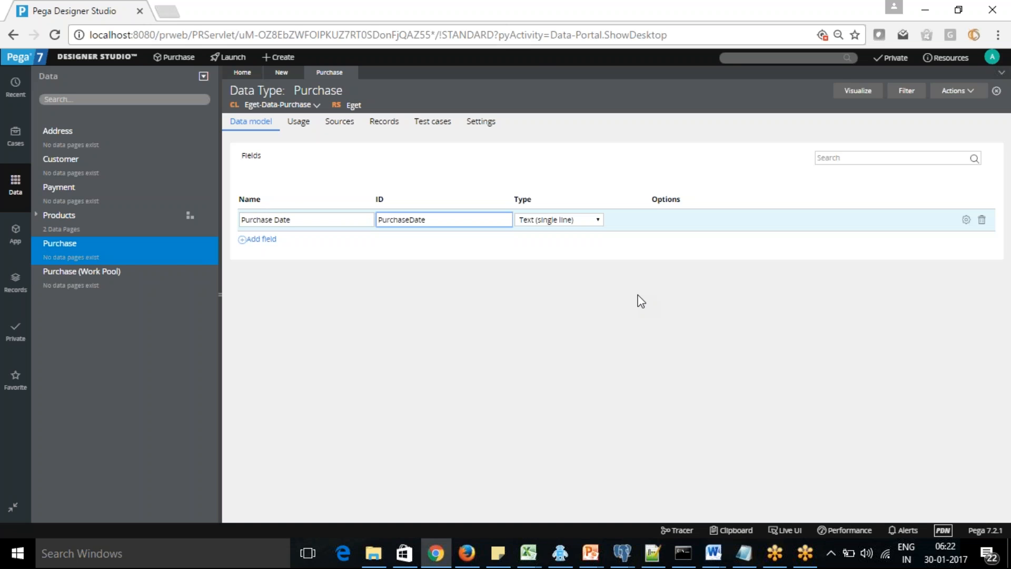
{"action": "left_click", "coordinate": [599, 221]}
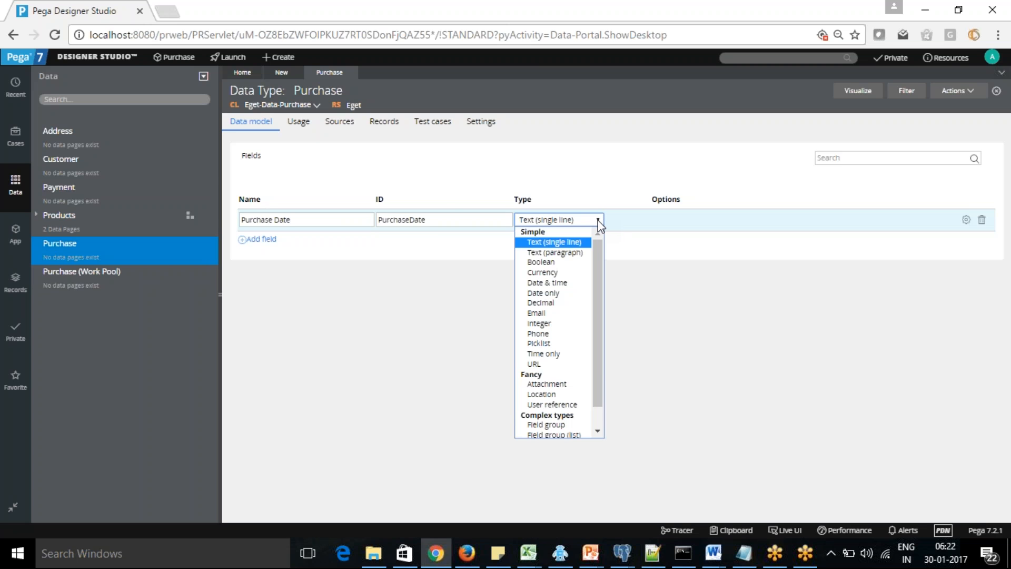
{"action": "left_click", "coordinate": [572, 293]}
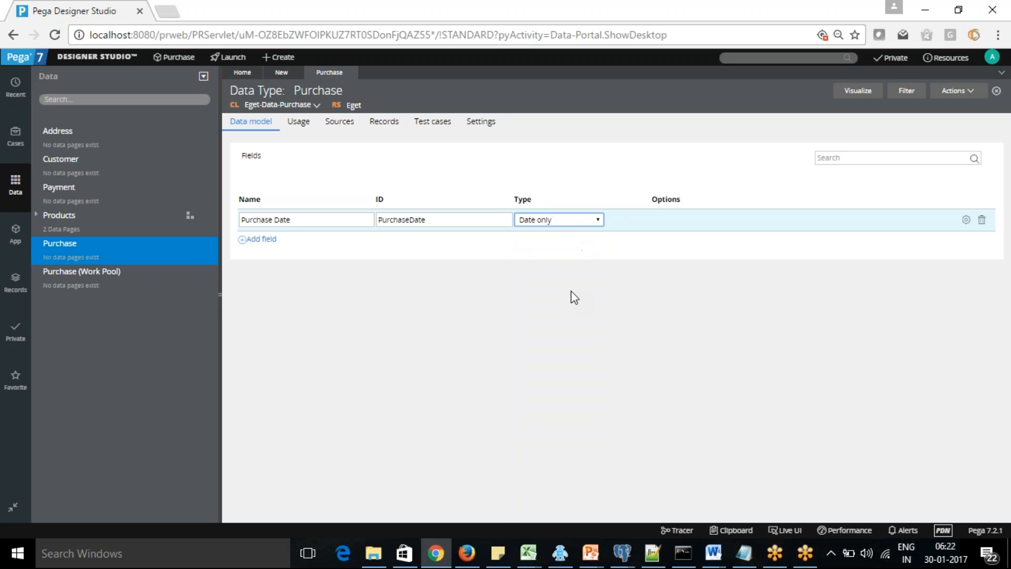
{"action": "left_click", "coordinate": [374, 255]}
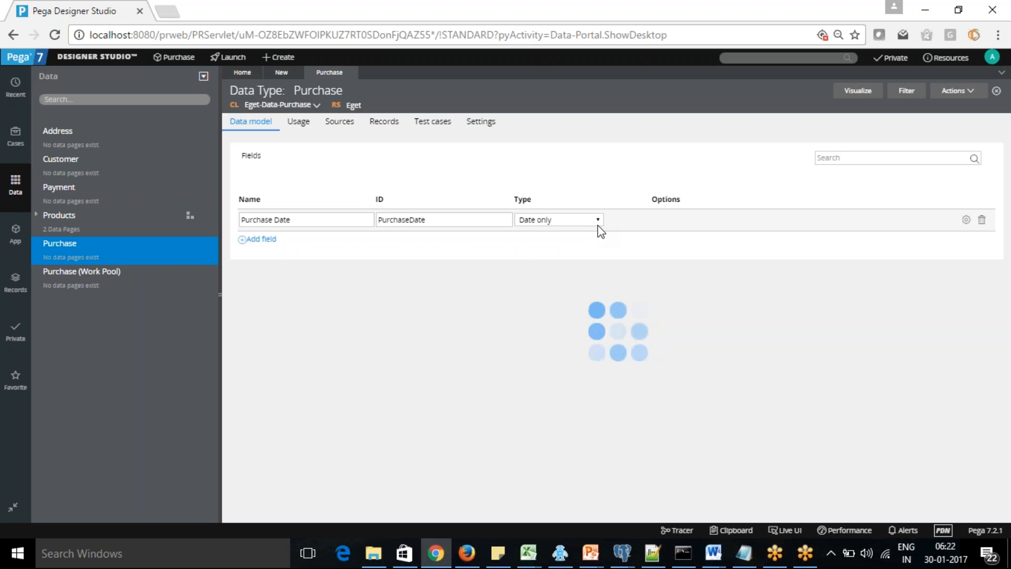
Add a Text (single line) field named Product ID to the Purchase data type.
{"action": "left_click", "coordinate": [258, 240]}
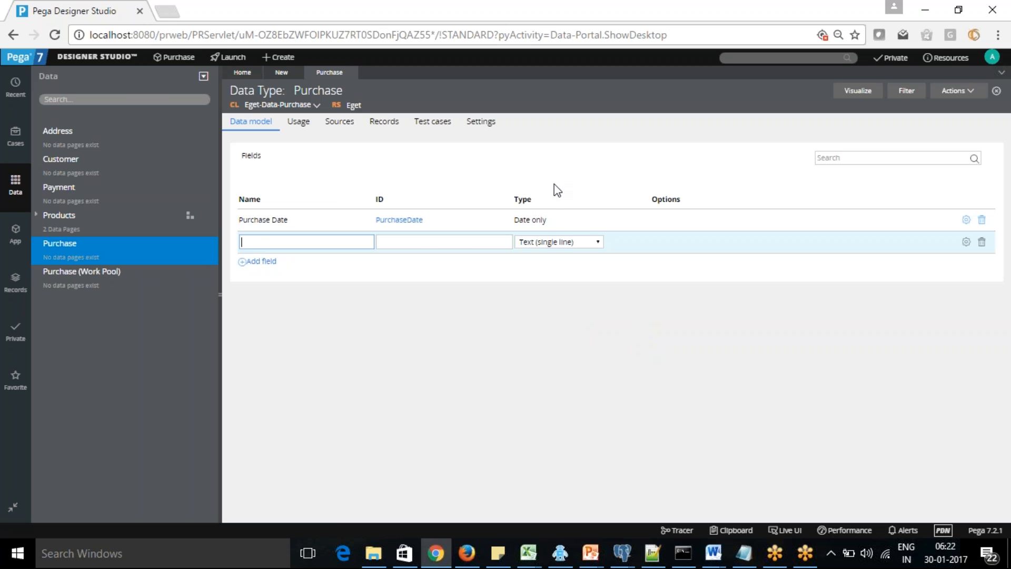
{"action": "type", "text": "Product ID"}
{"action": "key", "text": "Tab"}
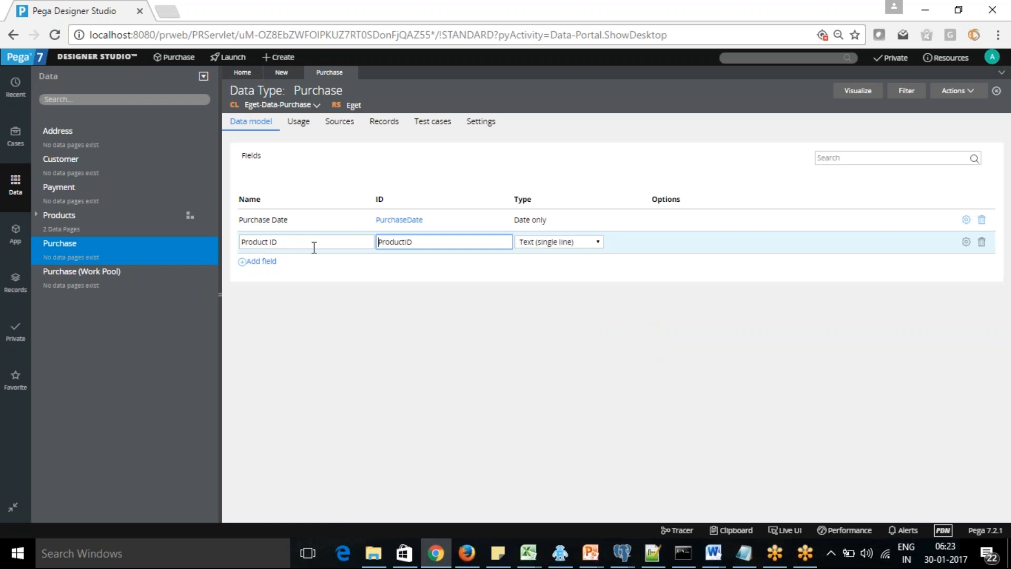
{"action": "key", "text": "Tab"}
{"action": "key", "text": "Tab"}
{"action": "key", "text": "Tab"}
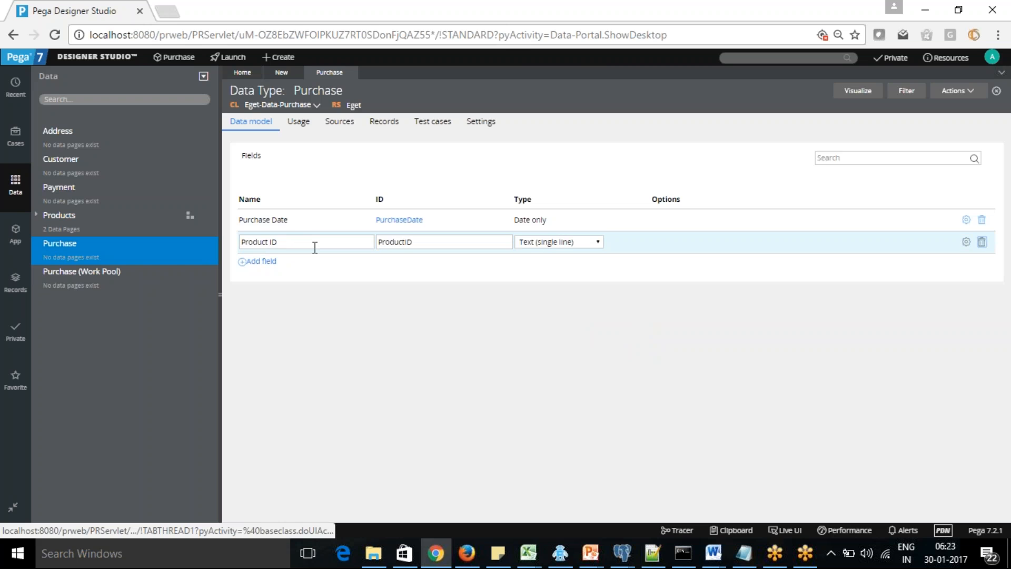
Add a Text (single line) field named Product Name to the Purchase data type.
{"action": "left_click", "coordinate": [264, 263]}
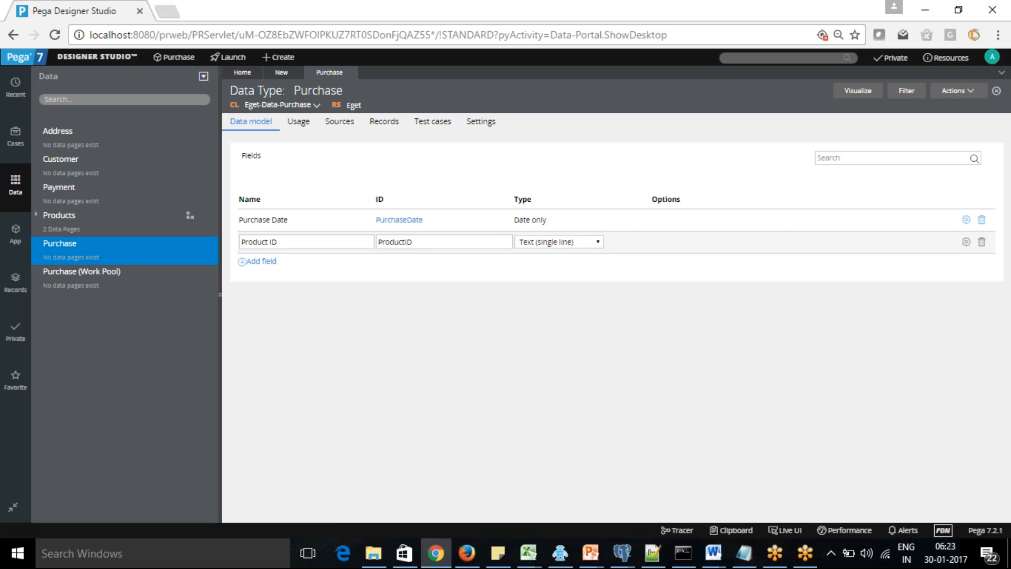
{"action": "type", "text": "Pro"}
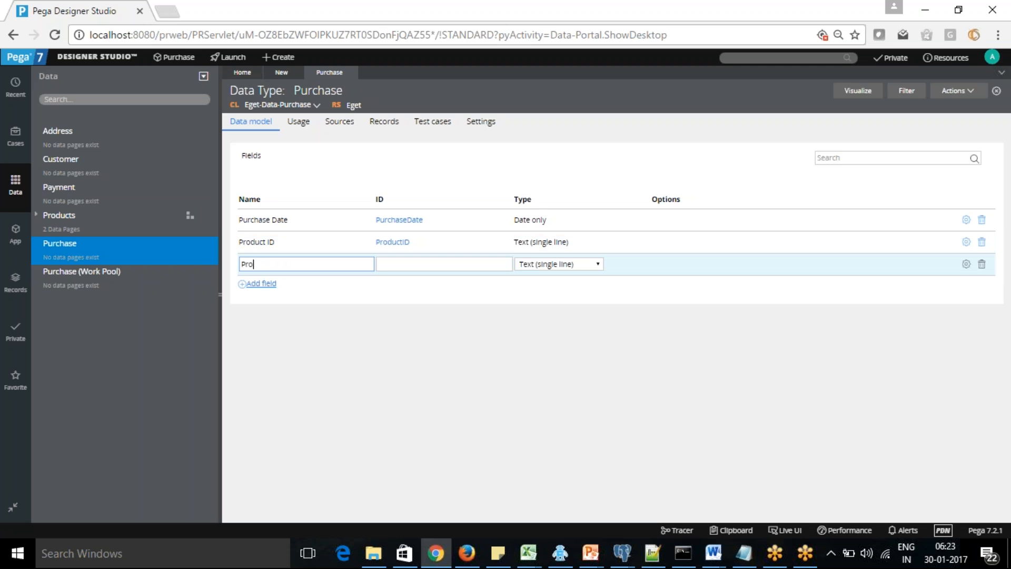
{"action": "type", "text": "duct Name"}
{"action": "key", "text": "Tab"}
{"action": "key", "text": "Tab"}
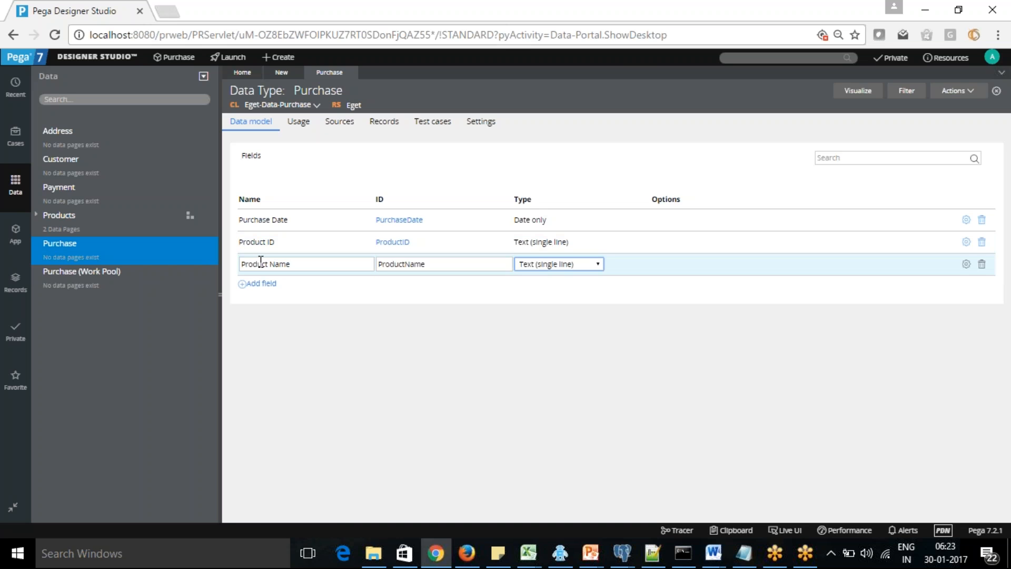
Add two more Text (single line) fields named Product Price and Product Quantity to the Purchase data type.
{"action": "left_click", "coordinate": [254, 285]}
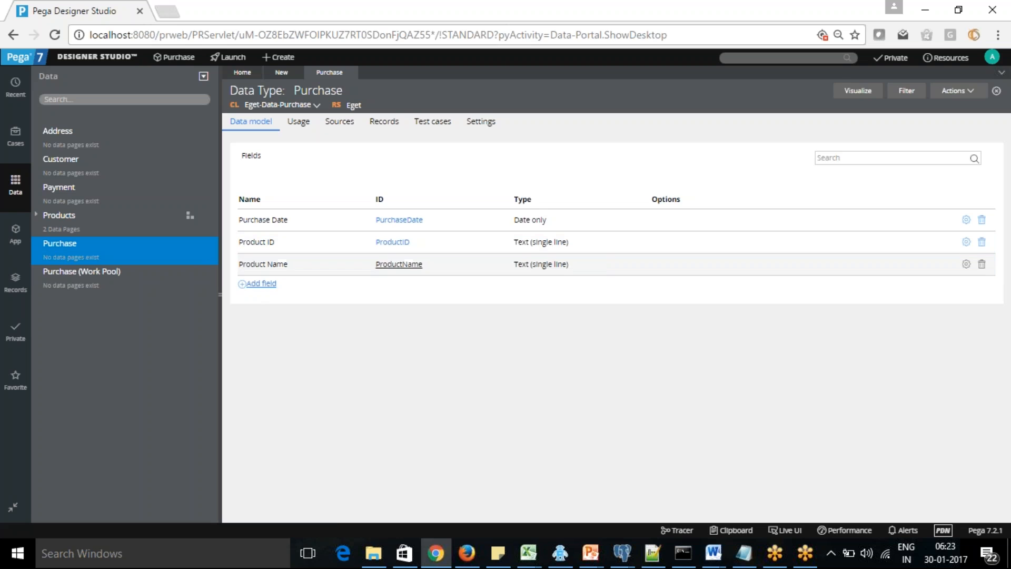
{"action": "type", "text": "Product Price"}
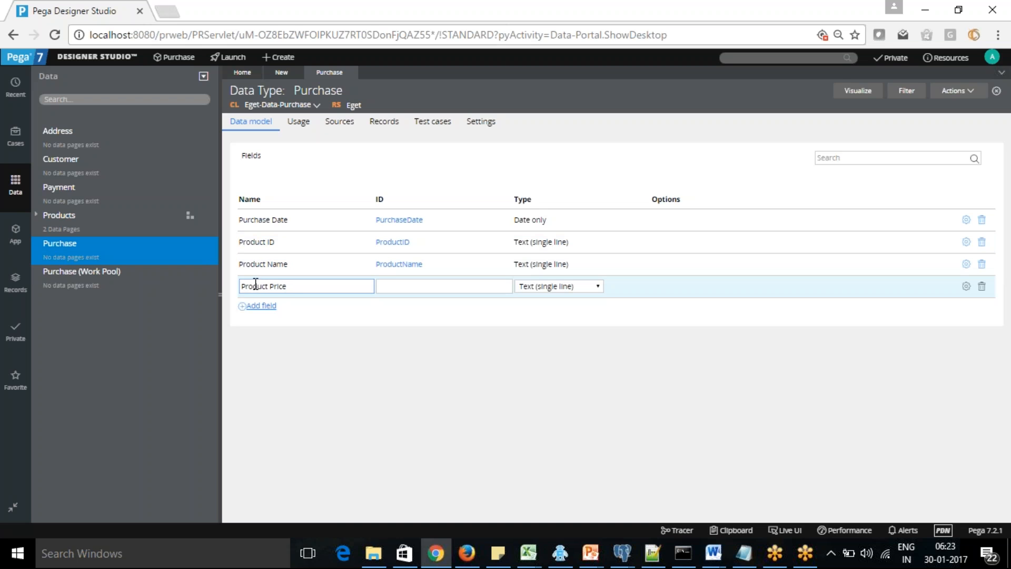
{"action": "key", "text": "Tab"}
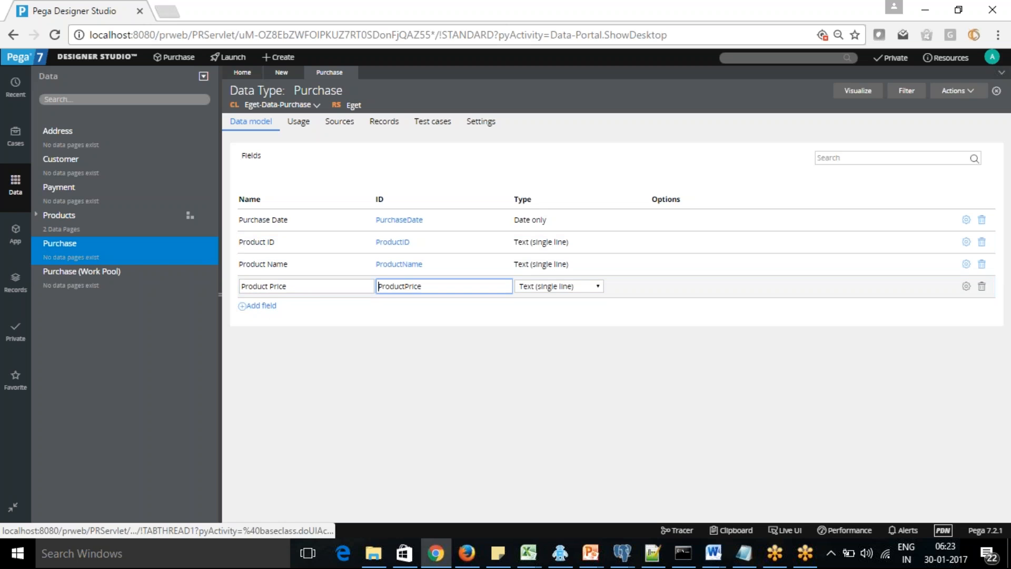
{"action": "left_click", "coordinate": [262, 305]}
{"action": "type", "text": "Prod"}
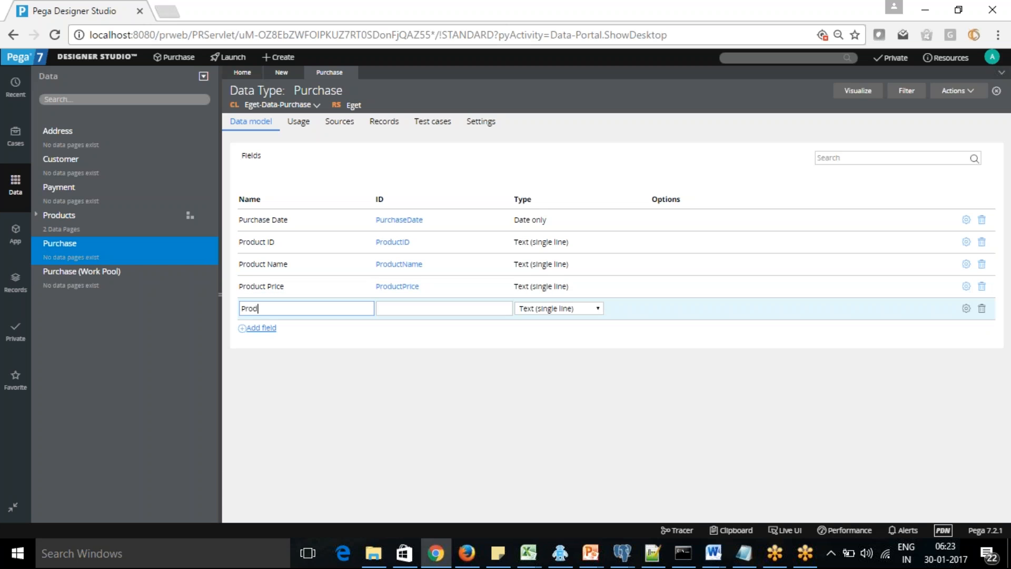
{"action": "type", "text": "uct Quantity"}
{"action": "key", "text": "Tab"}
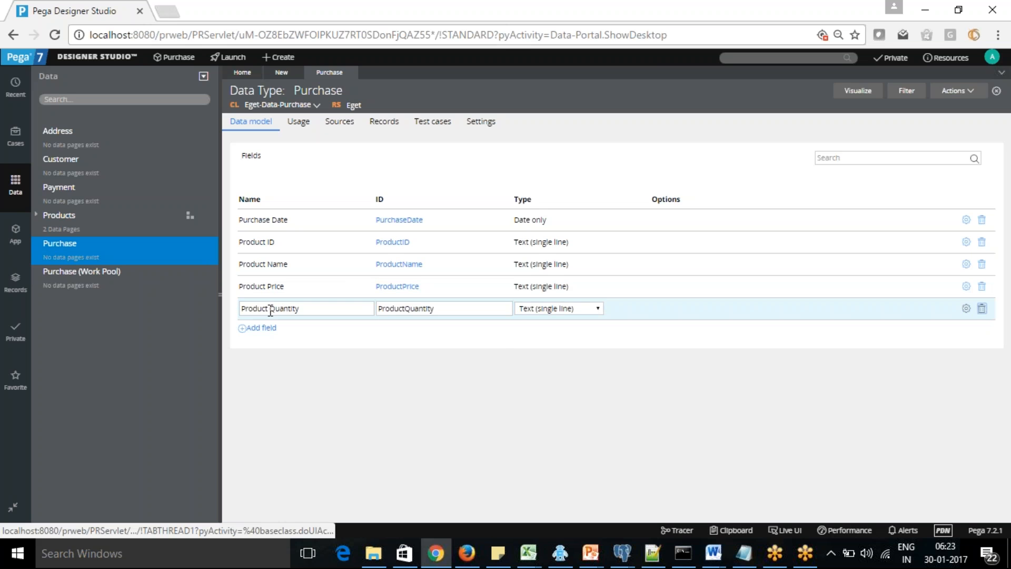
{"action": "left_click", "coordinate": [491, 340]}
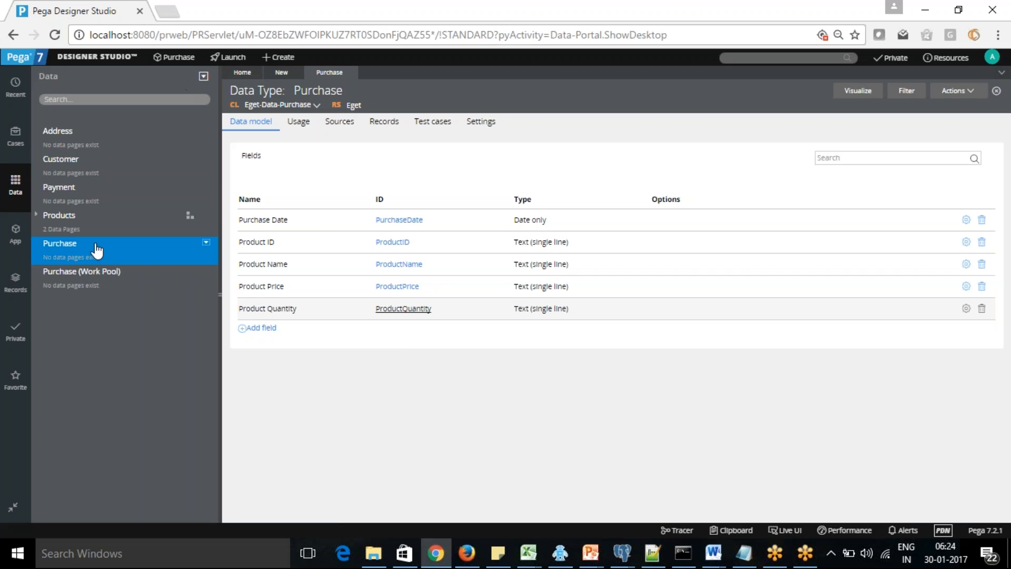
Open the Purchase (Work Pool) data type and start a new empty field below Customer.
{"action": "left_click", "coordinate": [96, 279]}
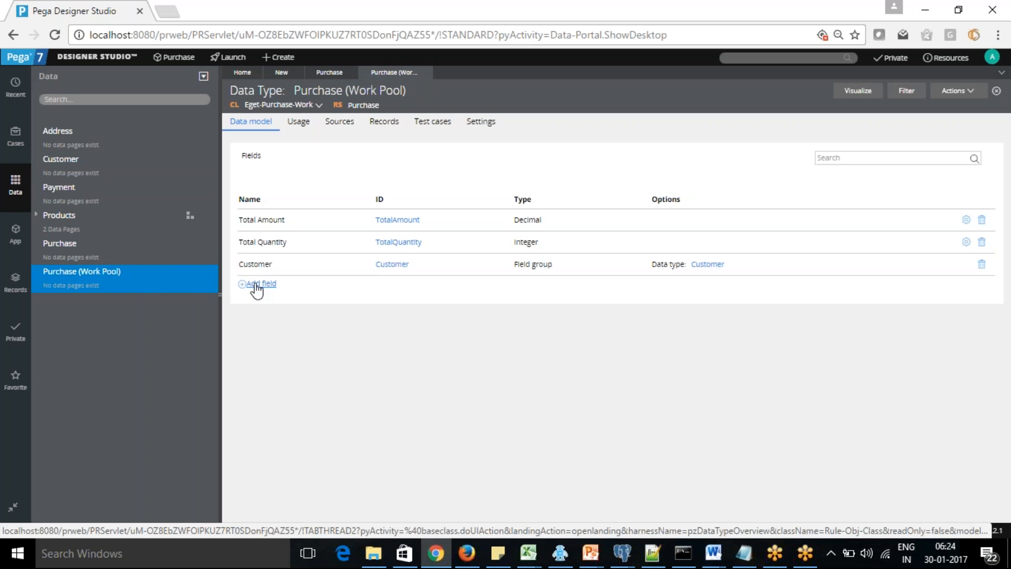
{"action": "left_click", "coordinate": [258, 284]}
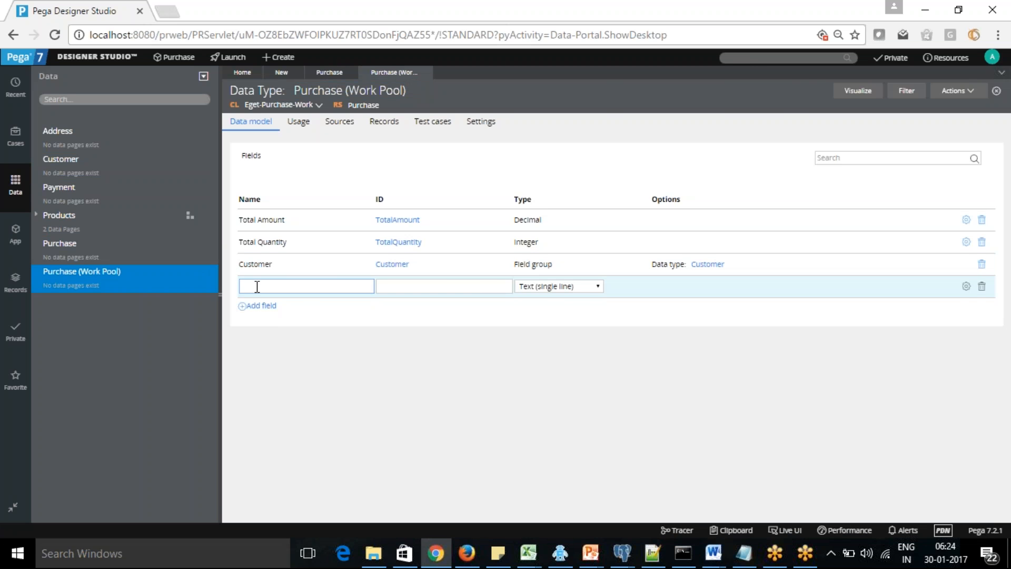
Check the options of the Purchase Date field in the Purchase data type and delete that field.
{"action": "left_click", "coordinate": [328, 74]}
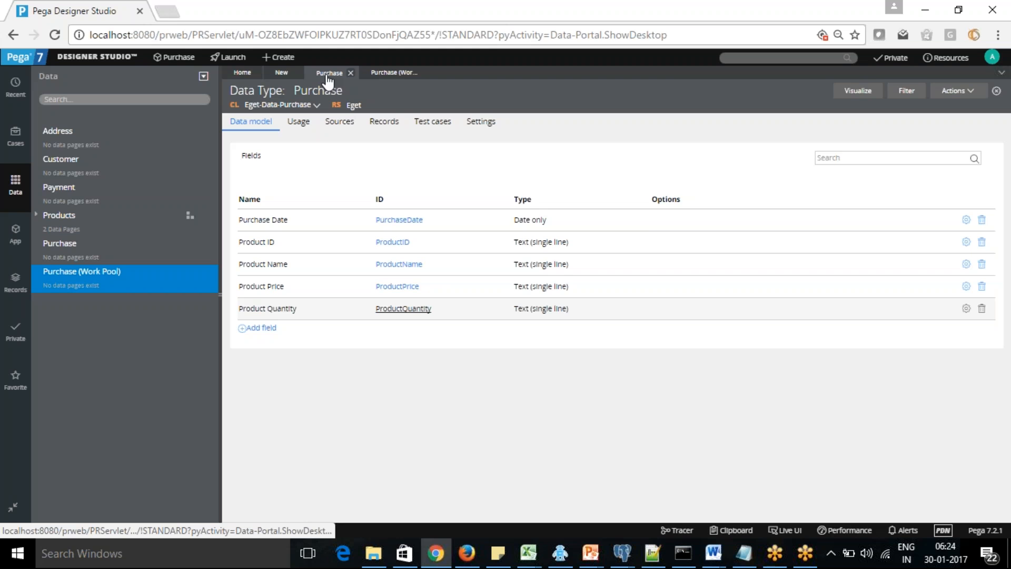
{"action": "left_click", "coordinate": [967, 220]}
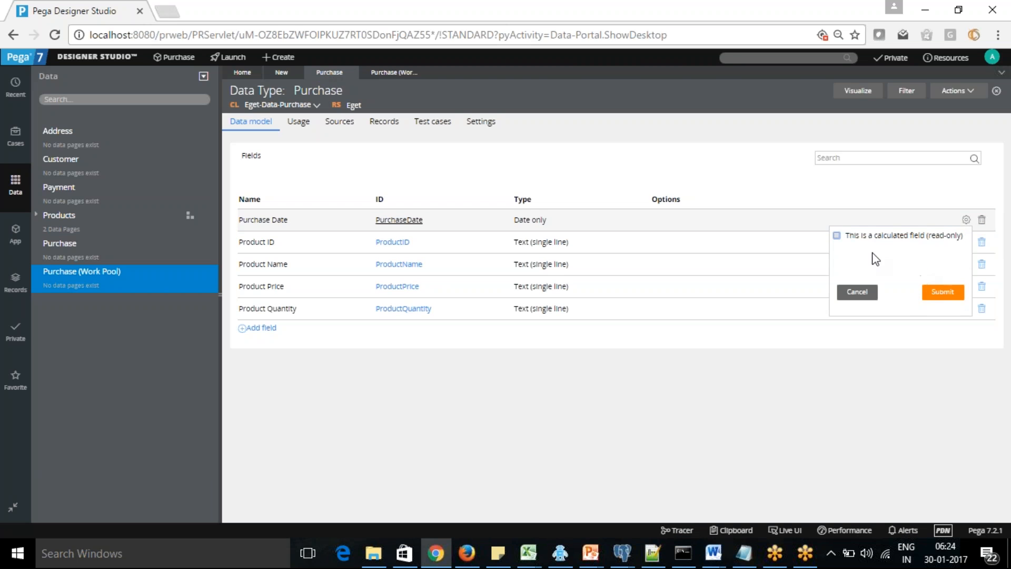
{"action": "left_click", "coordinate": [870, 178]}
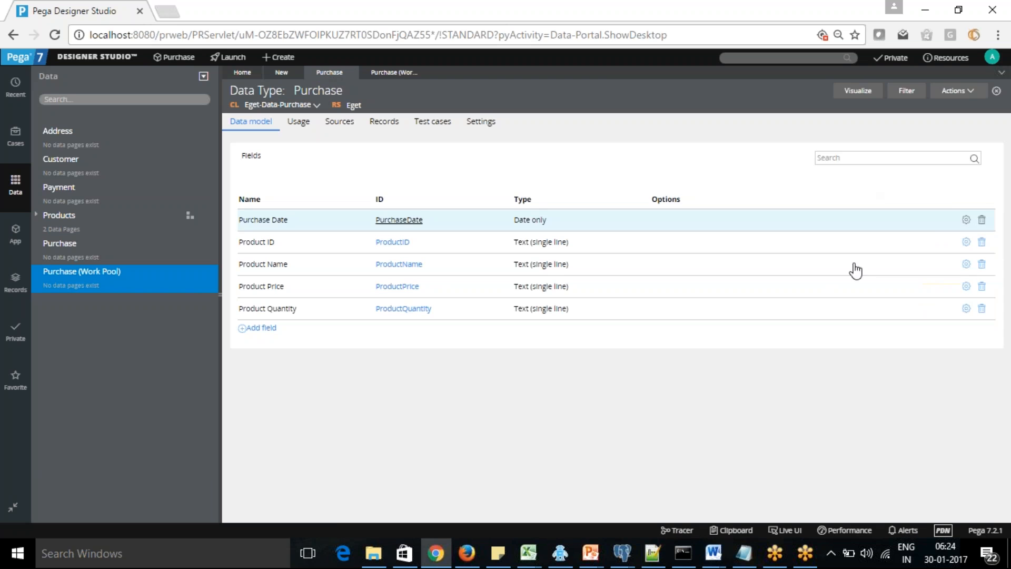
{"action": "left_click", "coordinate": [982, 220]}
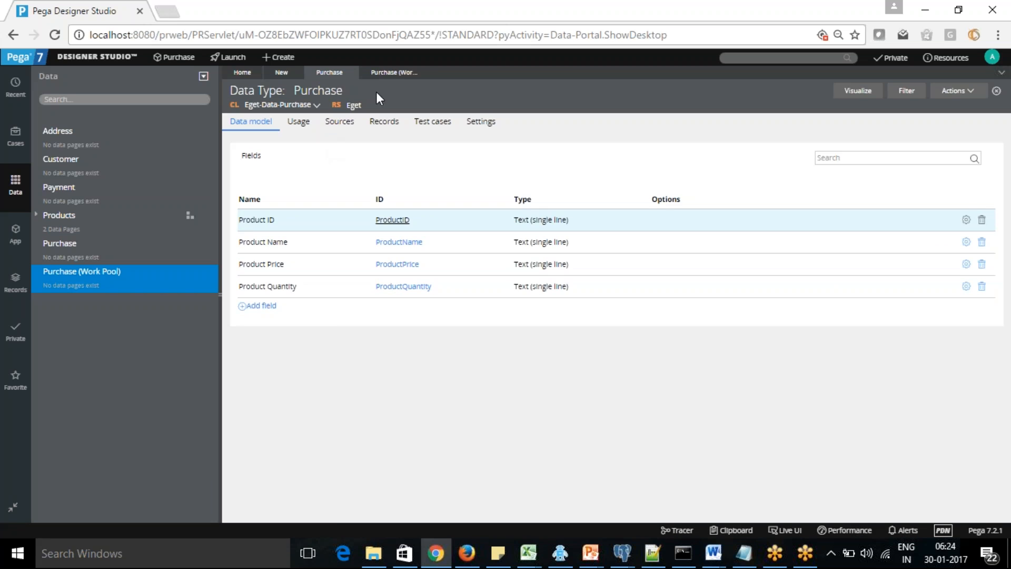
Add a Text (single line) field named Purchase ID to the Purchase data type.
{"action": "left_click", "coordinate": [393, 74]}
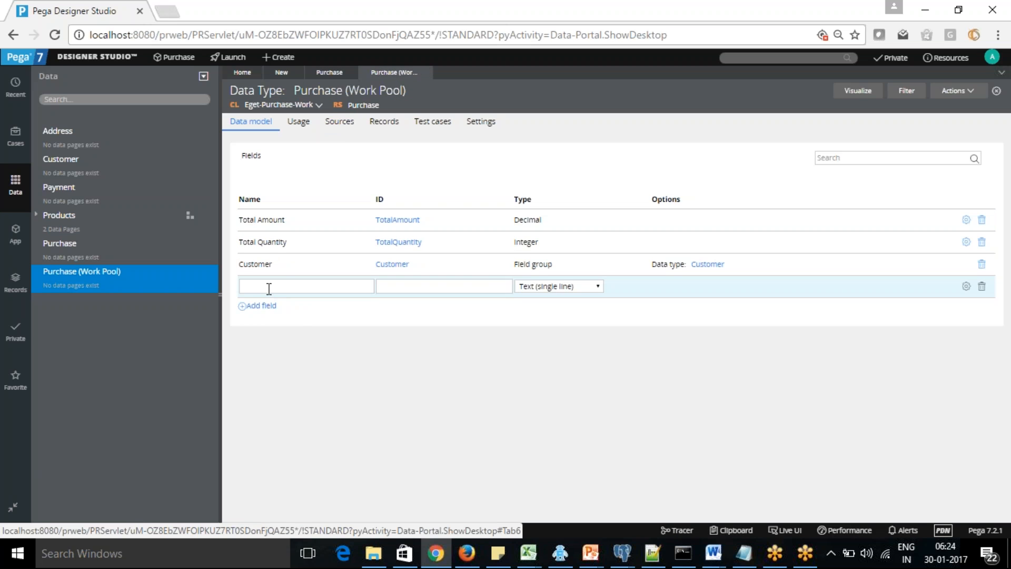
{"action": "left_click", "coordinate": [329, 73]}
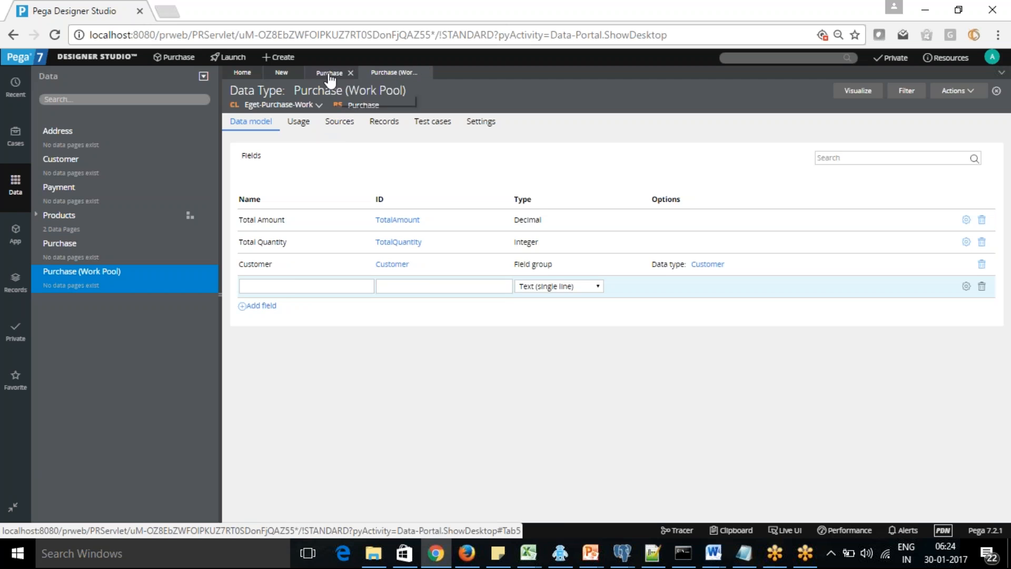
{"action": "left_click", "coordinate": [259, 306]}
{"action": "type", "text": "Purchase ID"}
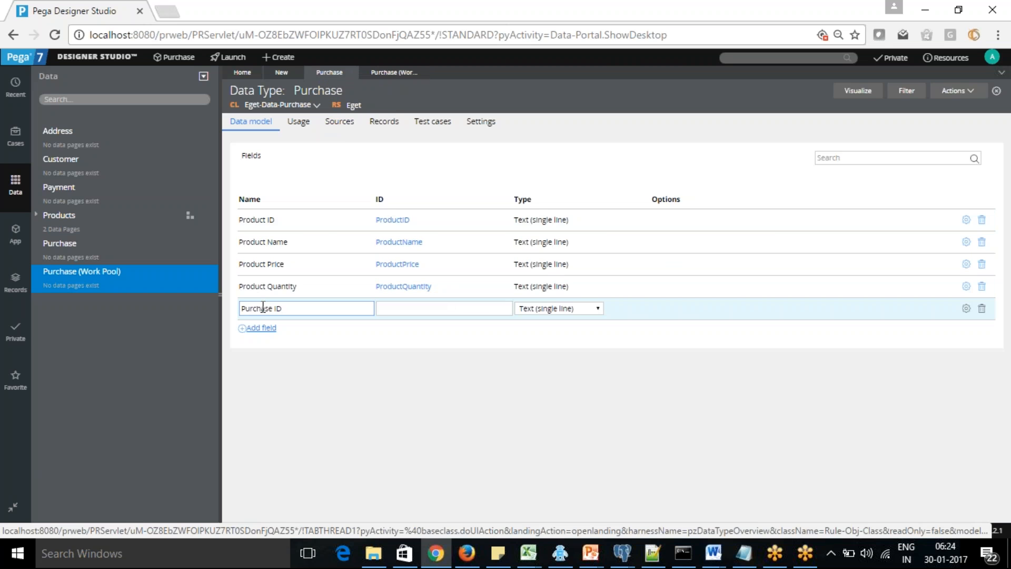
{"action": "key", "text": "Tab"}
{"action": "key", "text": "Tab"}
{"action": "key", "text": "Tab"}
{"action": "key", "text": "Tab"}
{"action": "key", "text": "Tab"}
{"action": "left_click", "coordinate": [397, 358]}
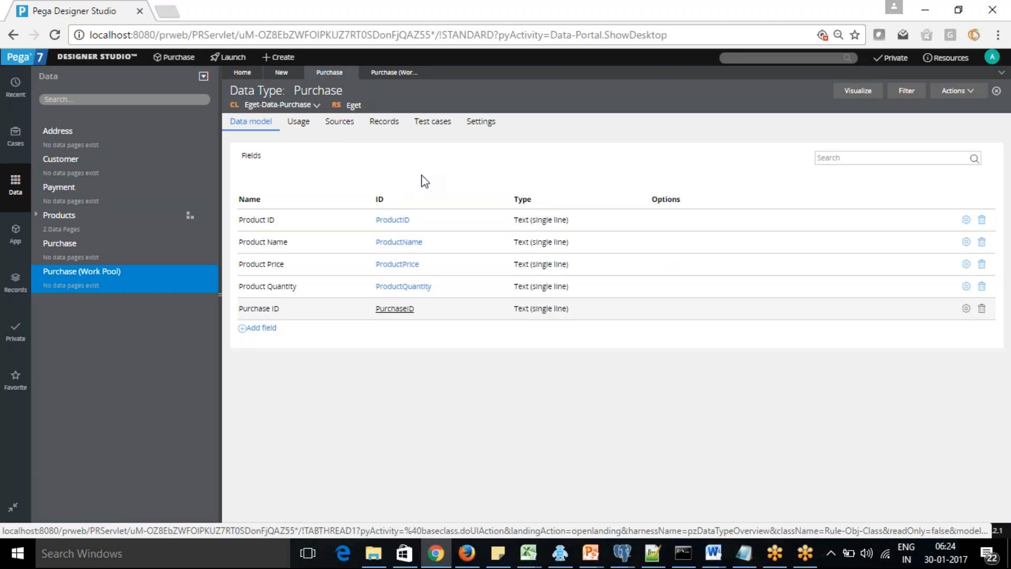
In Purchase (Work Pool), name the new empty field Purchase and make it a Field group (list).
{"action": "left_click", "coordinate": [389, 78]}
{"action": "left_click", "coordinate": [295, 280]}
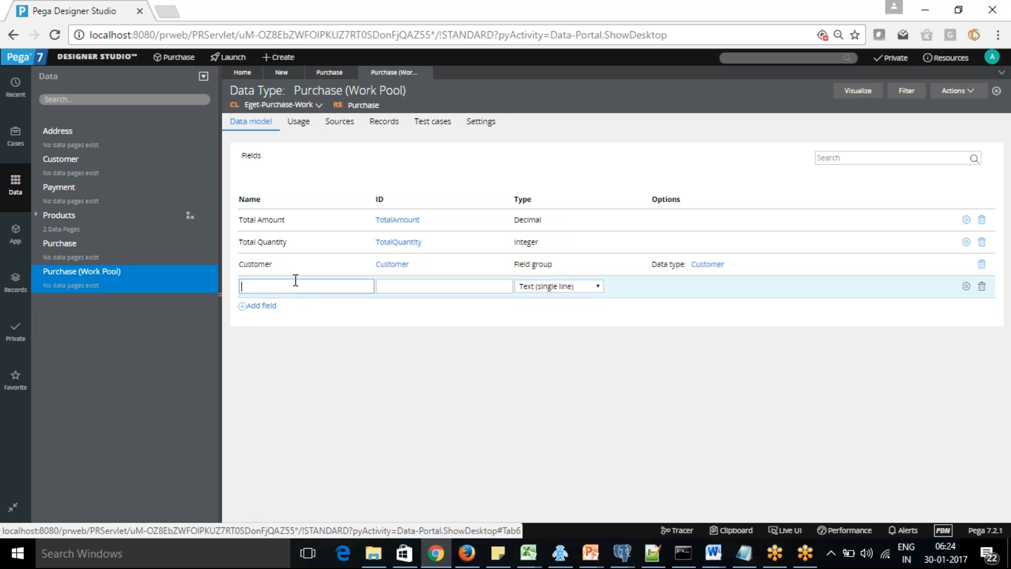
{"action": "type", "text": "Purchase"}
{"action": "key", "text": "Tab"}
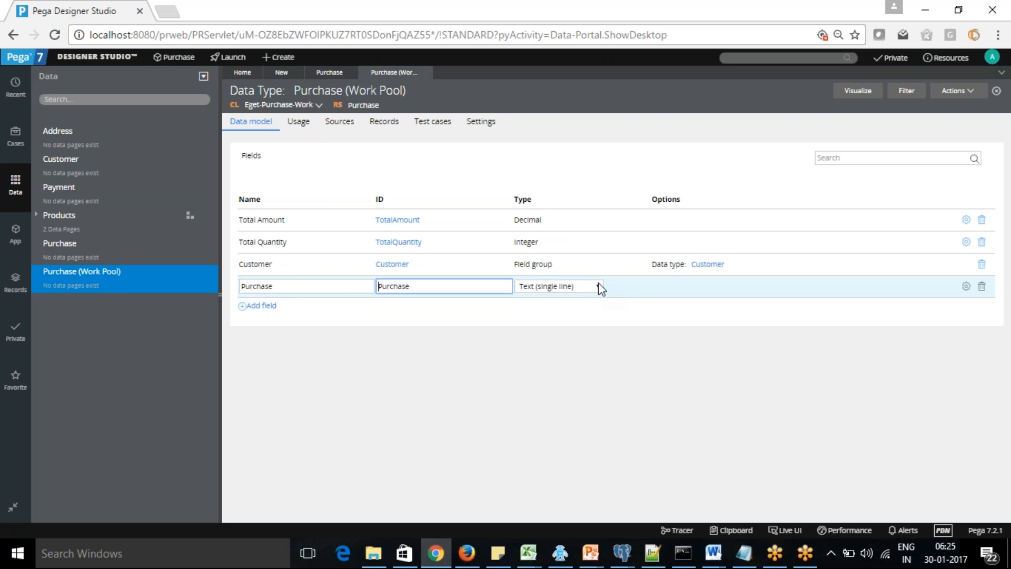
{"action": "left_click", "coordinate": [598, 286]}
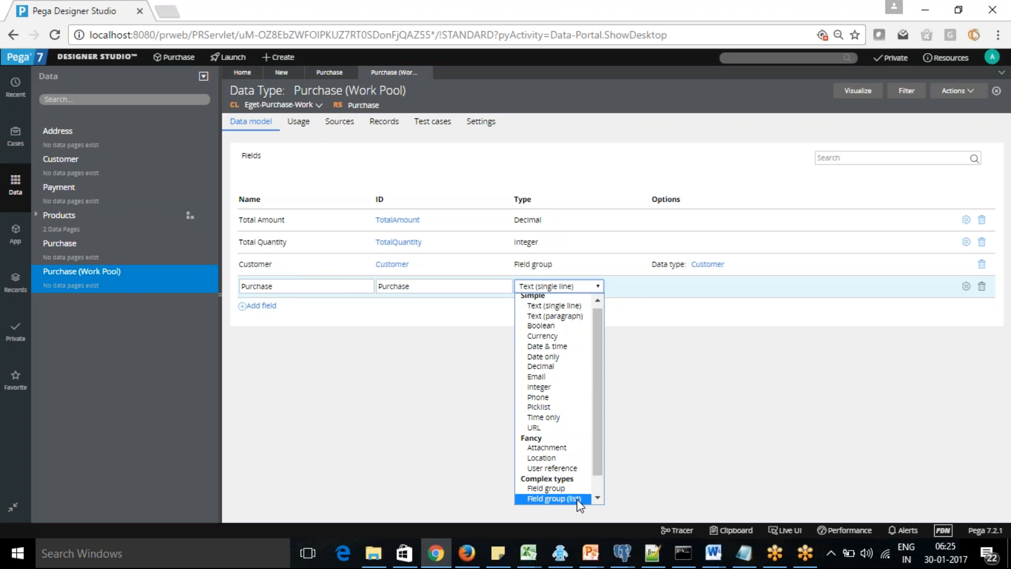
{"action": "left_click", "coordinate": [553, 498]}
Assign the Purchase data type to the new Purchase field group (list) in Purchase (Work Pool) and commit the field.
{"action": "key", "text": "Tab"}
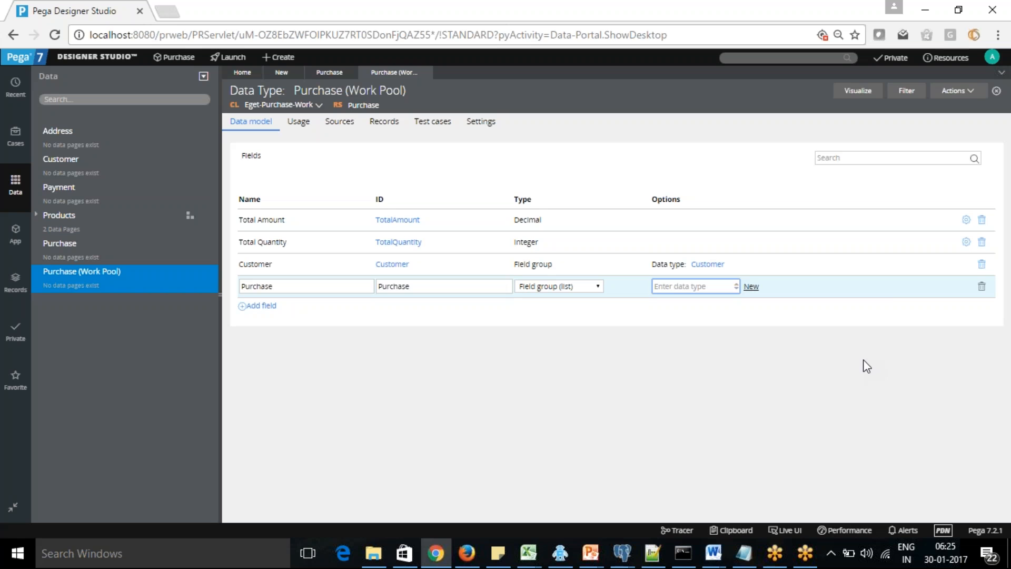
{"action": "type", "text": "Purchase"}
{"action": "key", "text": "Tab"}
{"action": "key", "text": "Tab"}
{"action": "key", "text": "Tab"}
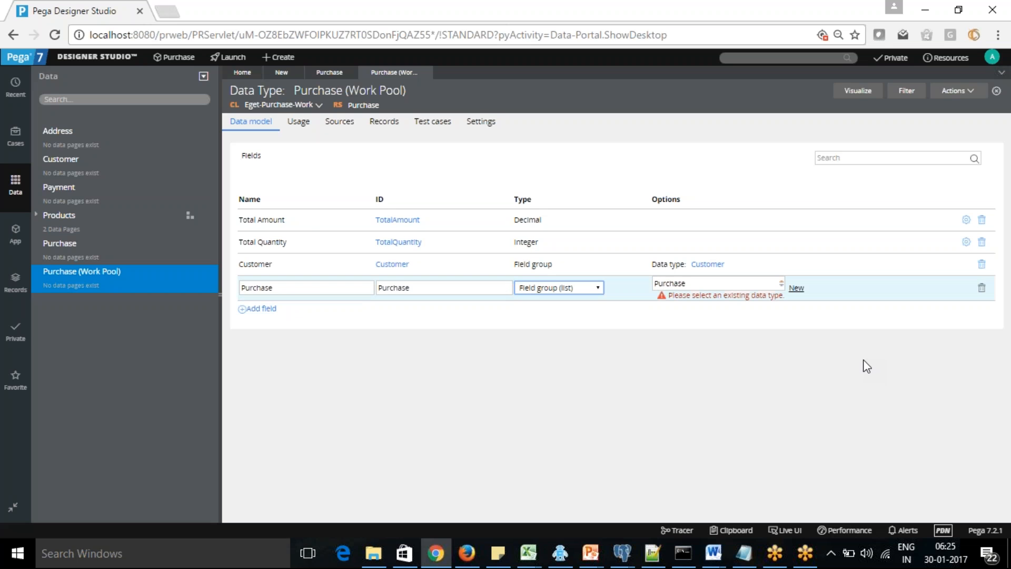
{"action": "left_click", "coordinate": [720, 285]}
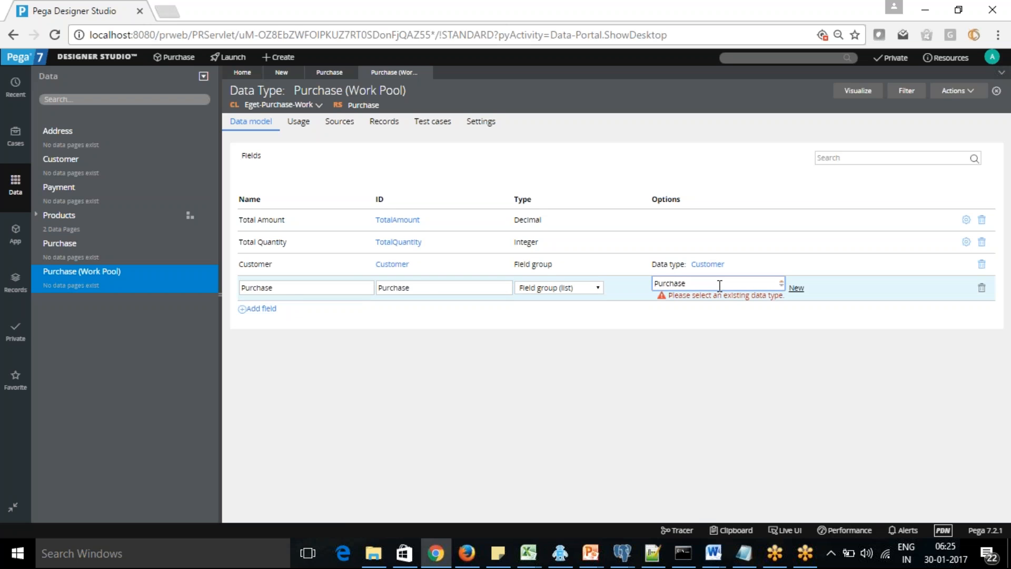
{"action": "left_click", "coordinate": [330, 72]}
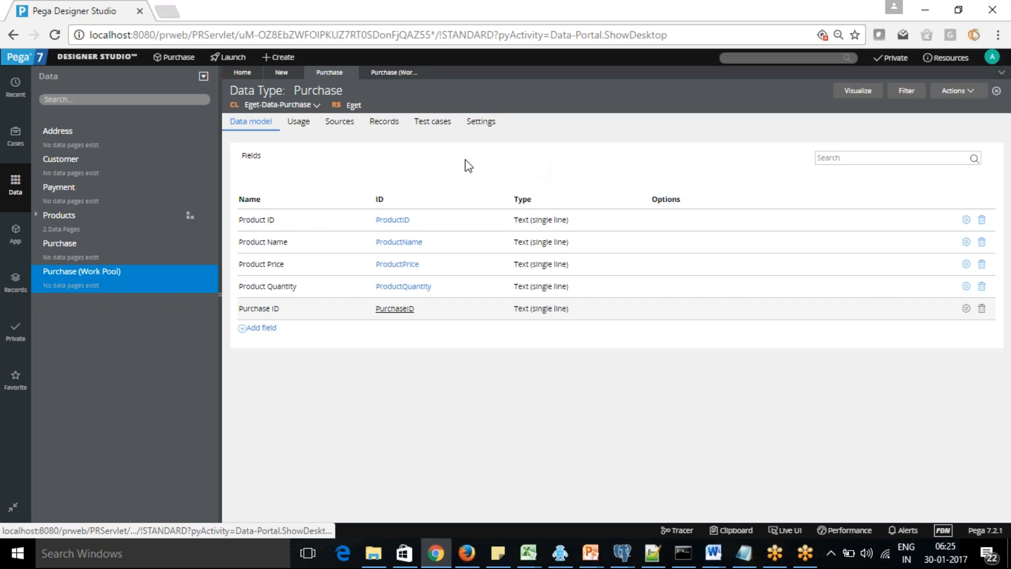
{"action": "left_click", "coordinate": [393, 73]}
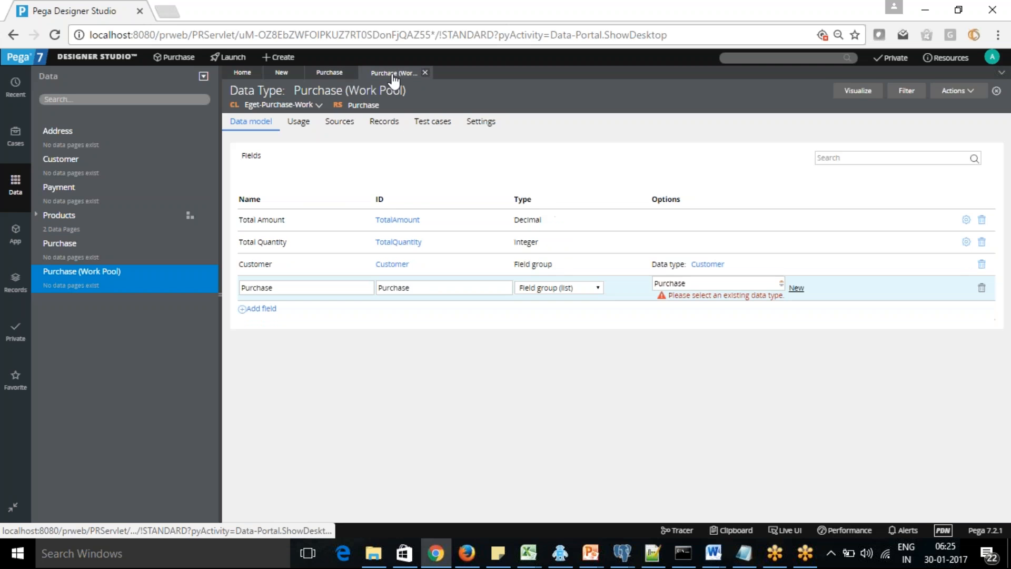
{"action": "left_click", "coordinate": [713, 284]}
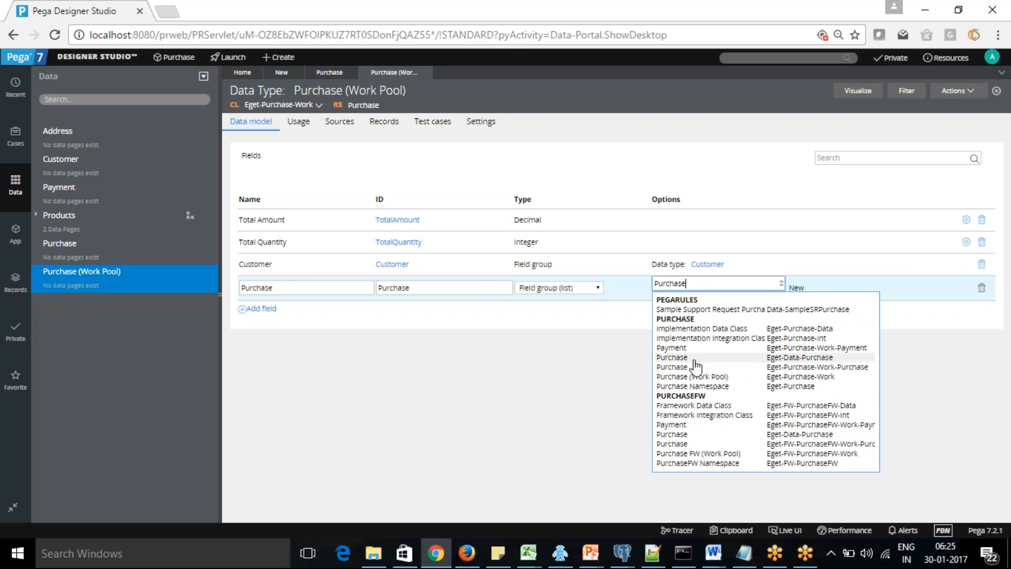
{"action": "left_click", "coordinate": [678, 366]}
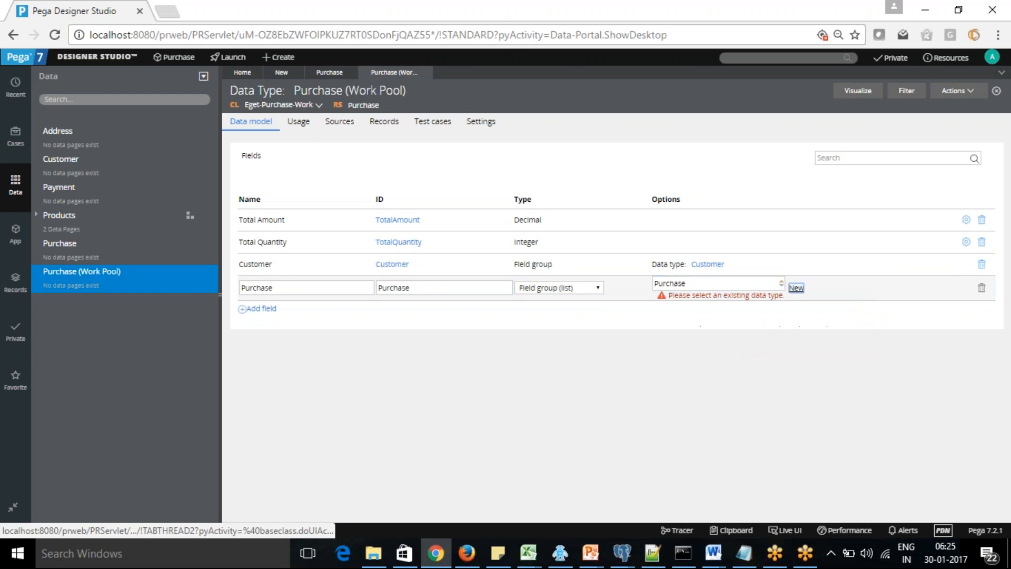
{"action": "key", "text": "Tab"}
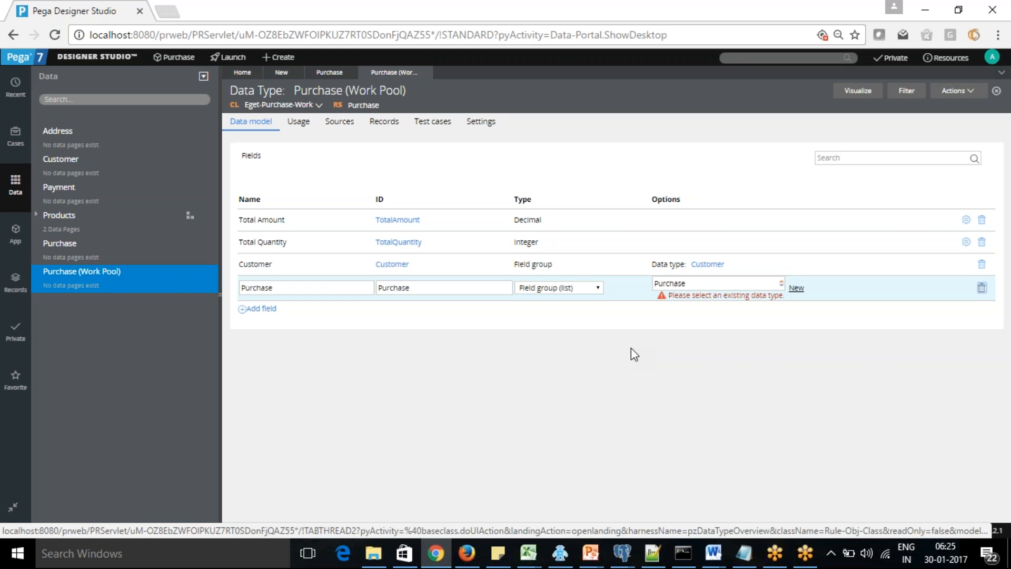
{"action": "left_click", "coordinate": [631, 348]}
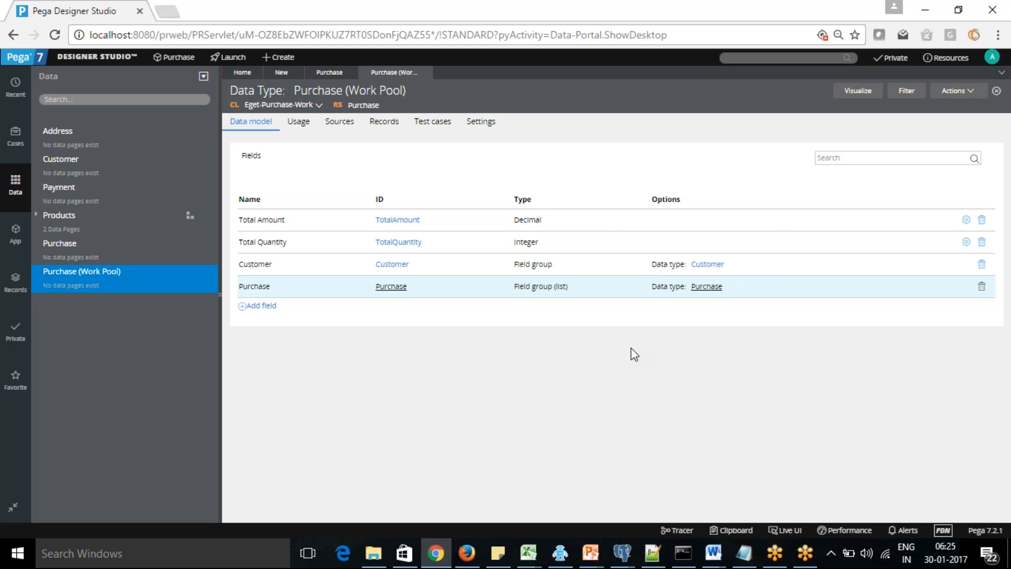
Add a Text (single line) field named Purchase Date to Purchase (Work Pool).
{"action": "left_click", "coordinate": [262, 306]}
{"action": "type", "text": "Purchase"}
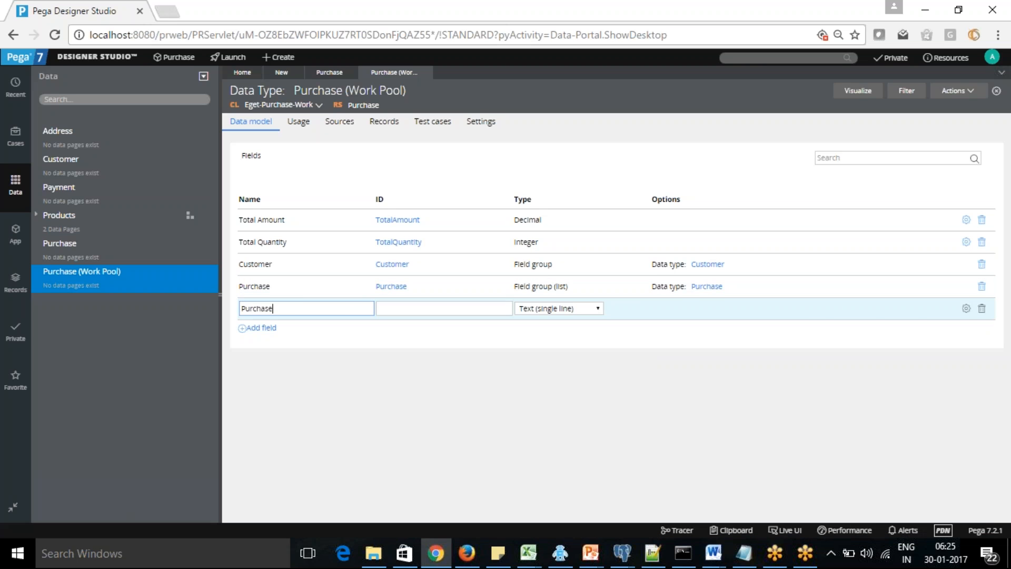
{"action": "type", "text": " Date"}
{"action": "key", "text": "Tab"}
{"action": "key", "text": "Tab"}
{"action": "key", "text": "Tab"}
{"action": "key", "text": "Tab"}
{"action": "key", "text": "Tab"}
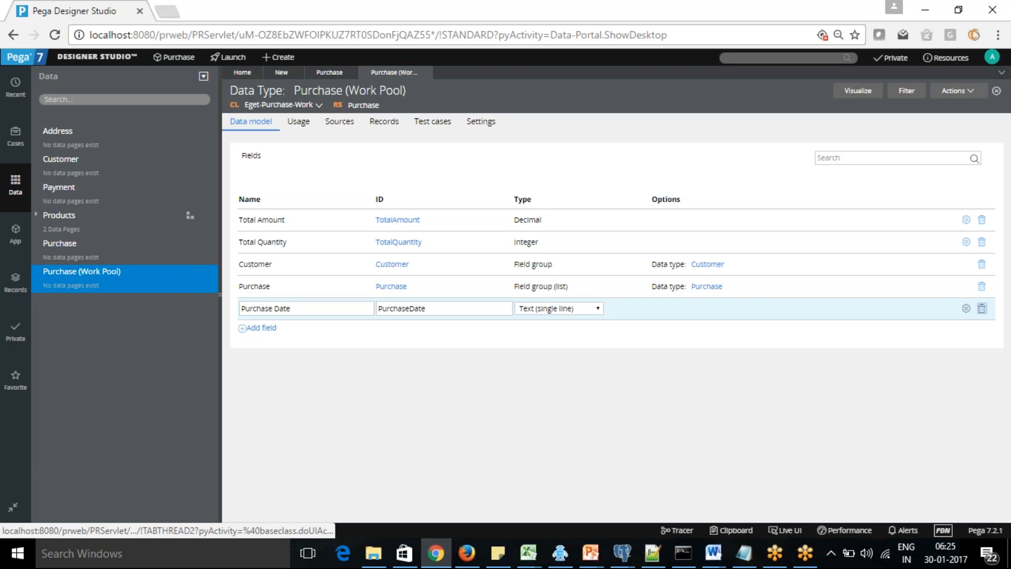
{"action": "left_click", "coordinate": [295, 371]}
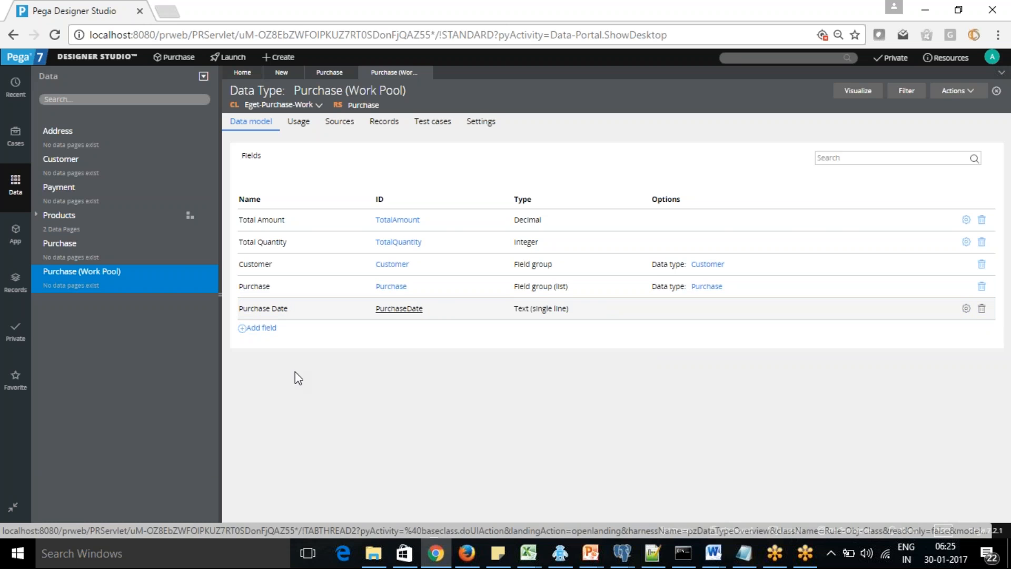
Return to the SetInitialValues data transform and set the third row's target to .PurchaseDate.
{"action": "left_click", "coordinate": [329, 73]}
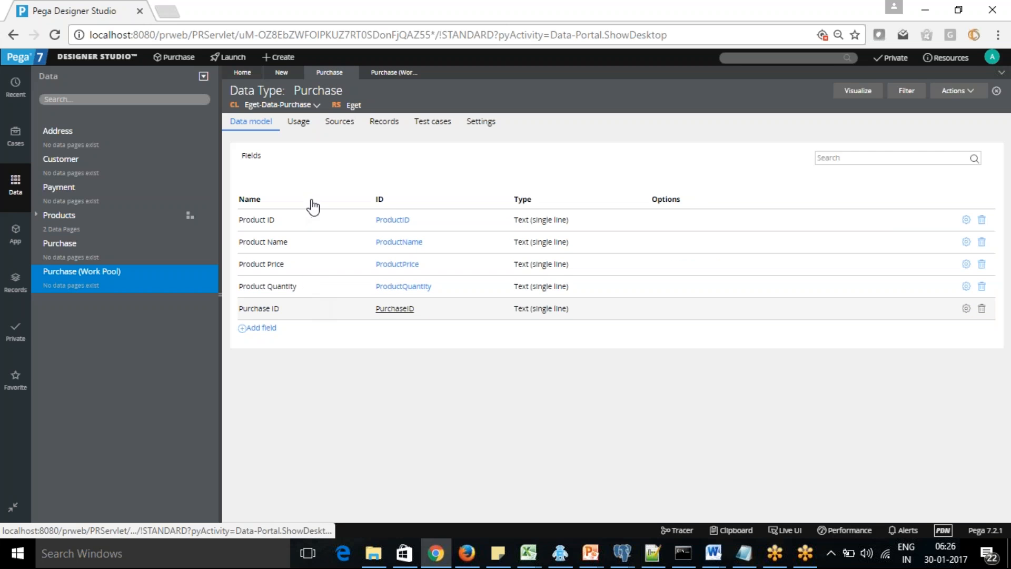
{"action": "left_click", "coordinate": [280, 76]}
{"action": "left_click", "coordinate": [414, 215]}
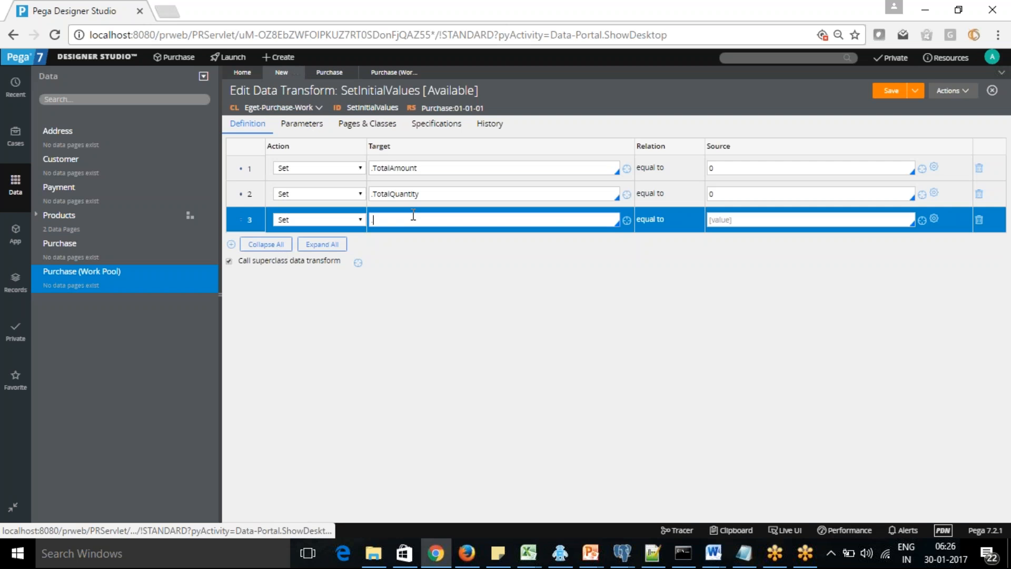
{"action": "key", "text": "BackSpace"}
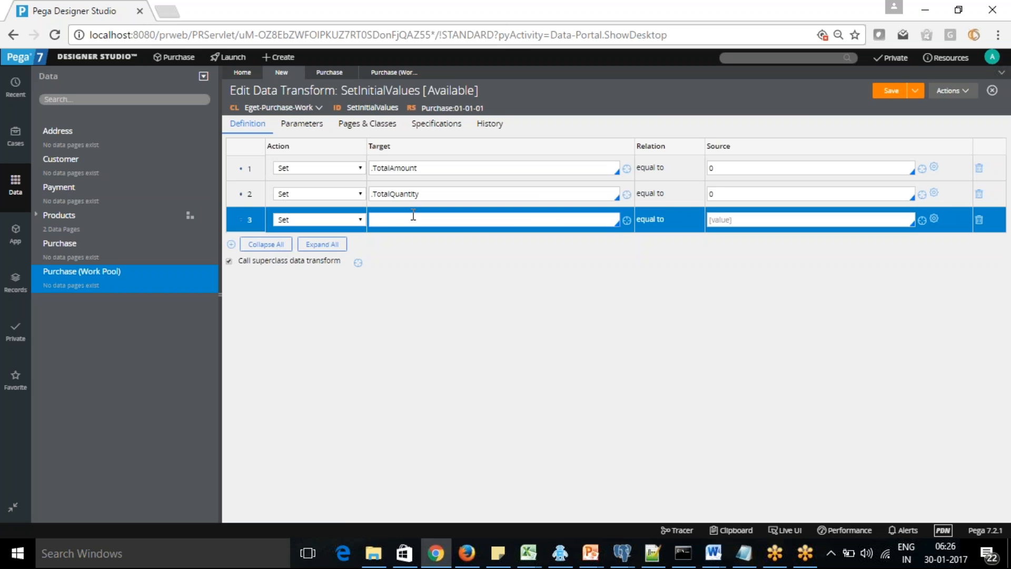
{"action": "type", "text": ".Pur"}
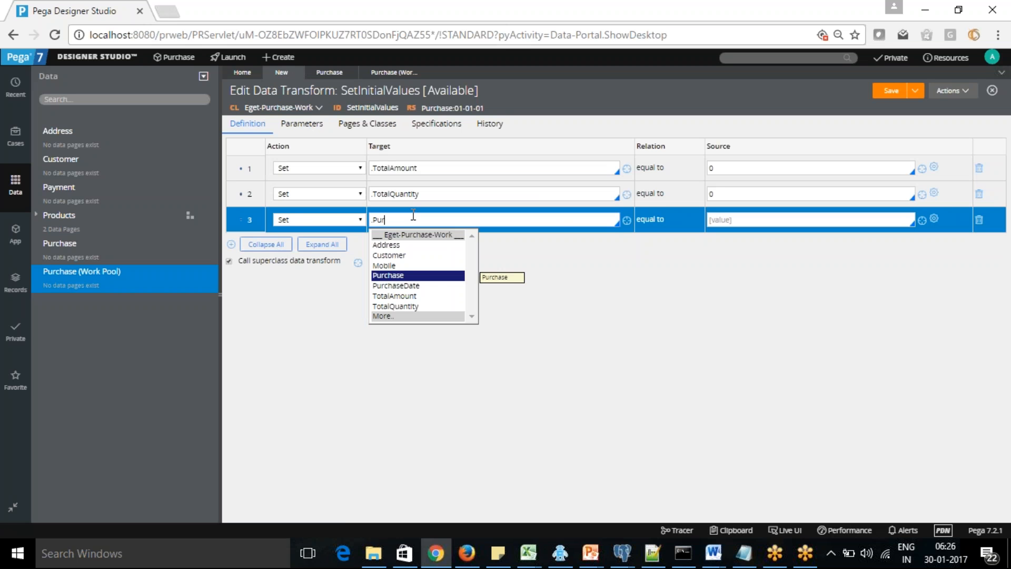
{"action": "left_click", "coordinate": [408, 286]}
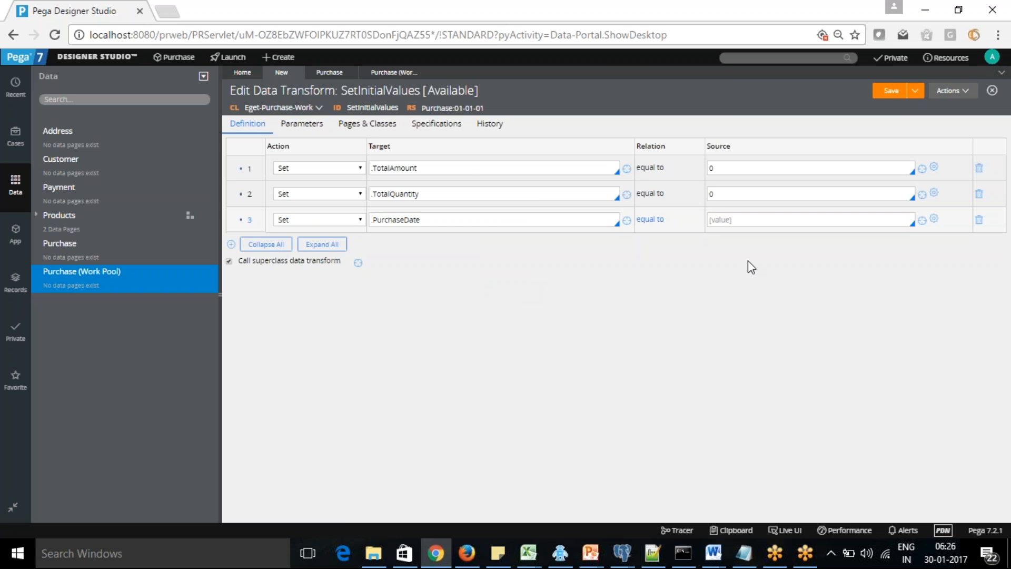
Browse the DateTime functions in the expression builder for the .PurchaseDate source and read the CurrentDate and getCurrentDateStamp descriptions.
{"action": "left_click", "coordinate": [769, 222]}
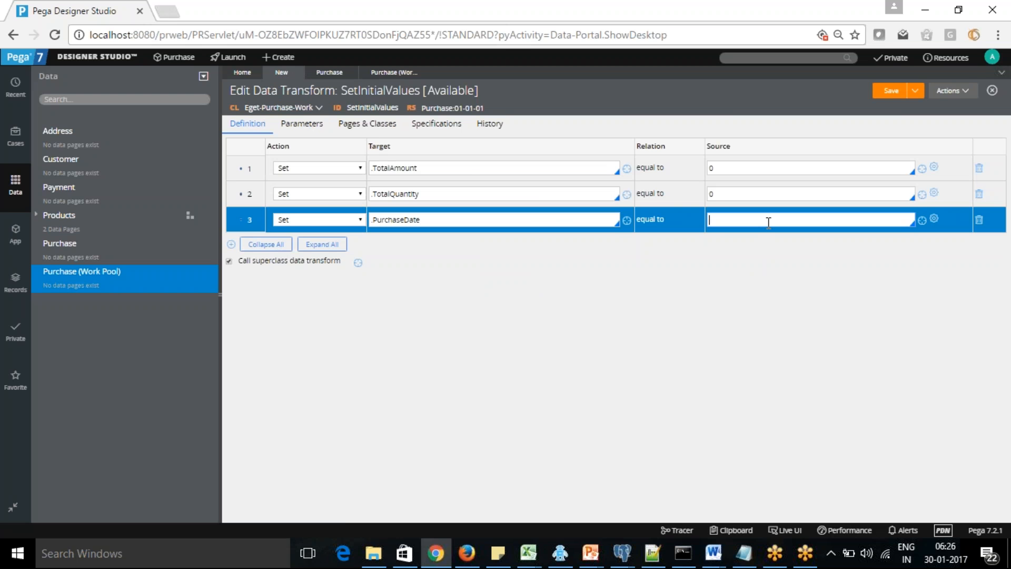
{"action": "left_click", "coordinate": [934, 219]}
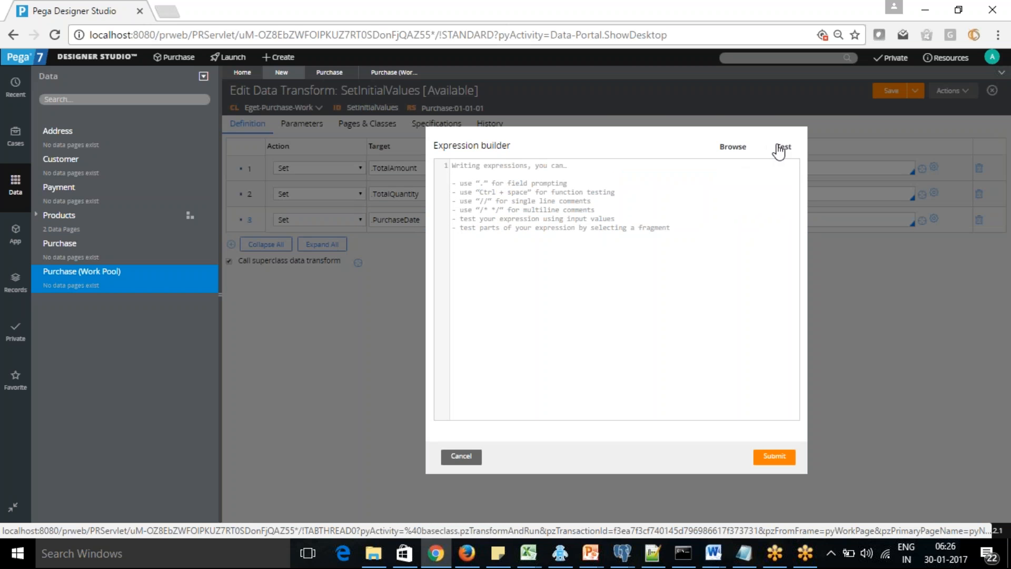
{"action": "left_click", "coordinate": [733, 147]}
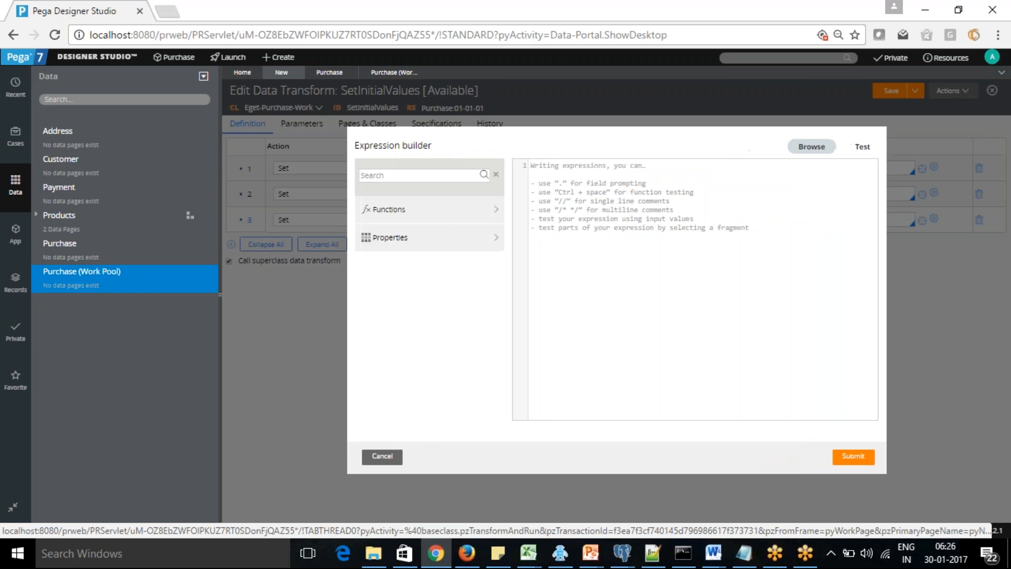
{"action": "left_click", "coordinate": [497, 214]}
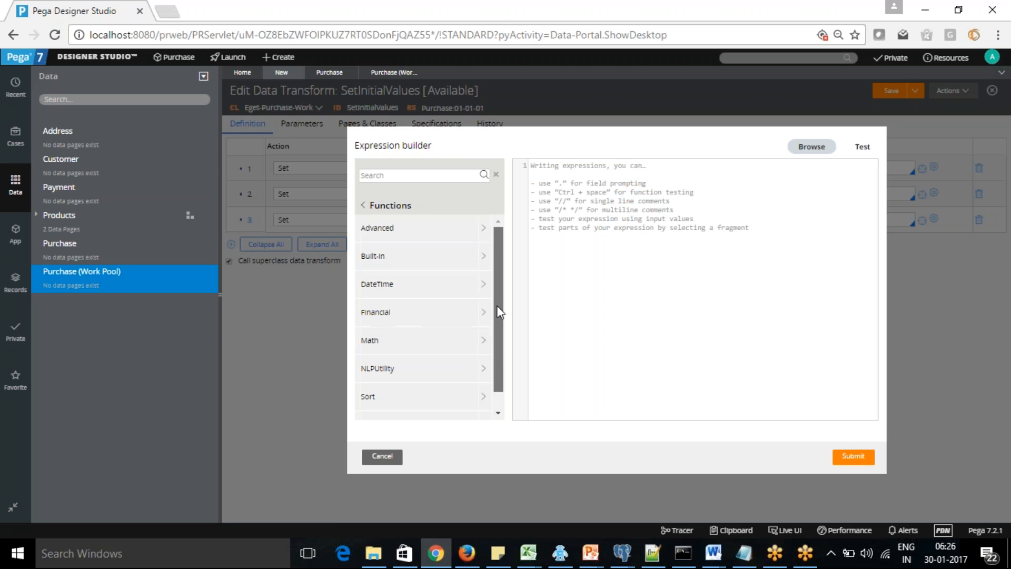
{"action": "left_click_drag", "start_coordinate": [496, 304], "coordinate": [498, 335]}
{"action": "scroll", "coordinate": [497, 303], "scroll_direction": "up", "scroll_amount": 1}
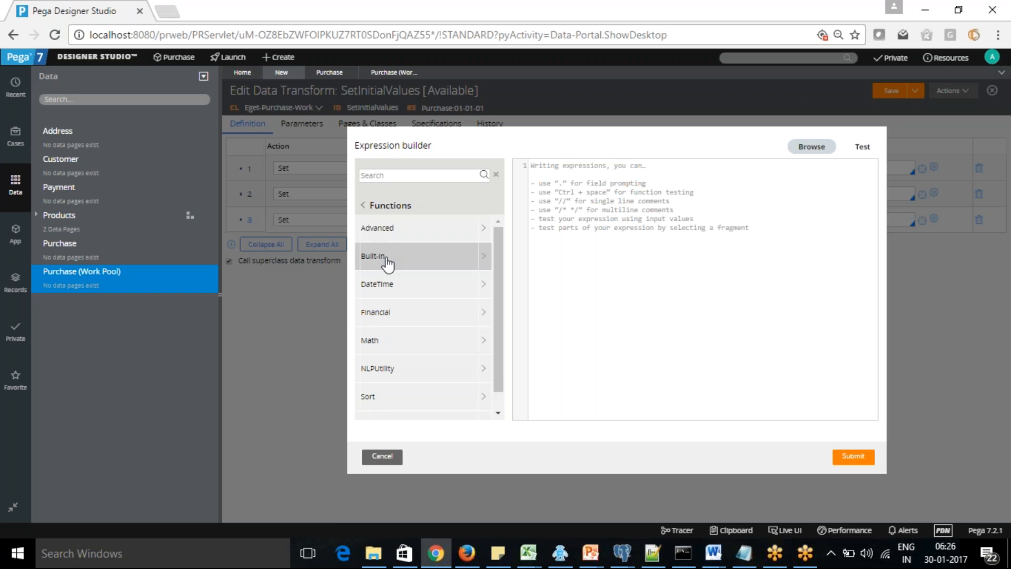
{"action": "left_click", "coordinate": [385, 287]}
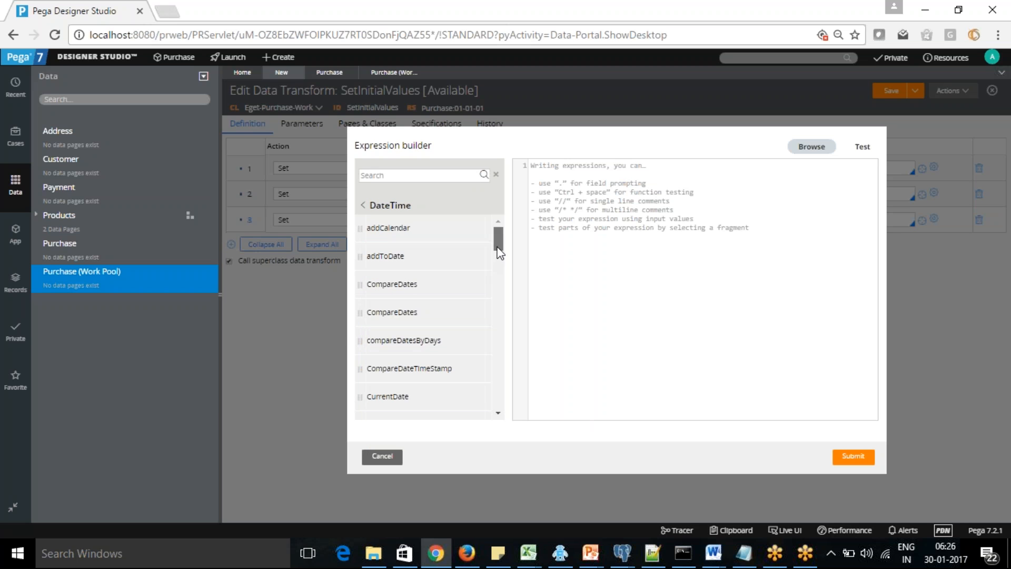
{"action": "left_click_drag", "start_coordinate": [499, 253], "coordinate": [500, 263]}
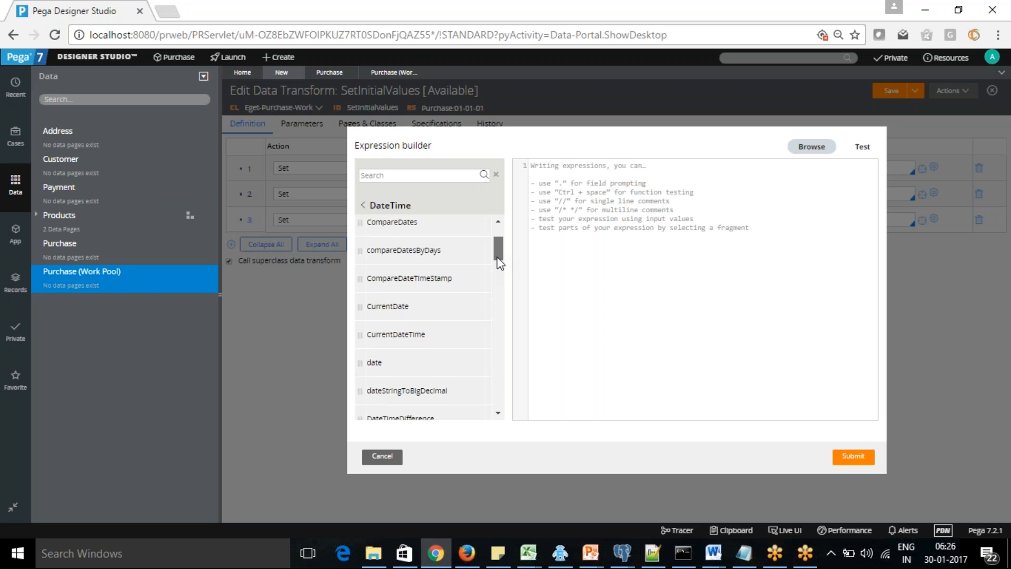
{"action": "scroll", "coordinate": [499, 258], "scroll_direction": "down", "scroll_amount": 2}
{"action": "mouse_move", "coordinate": [371, 253]}
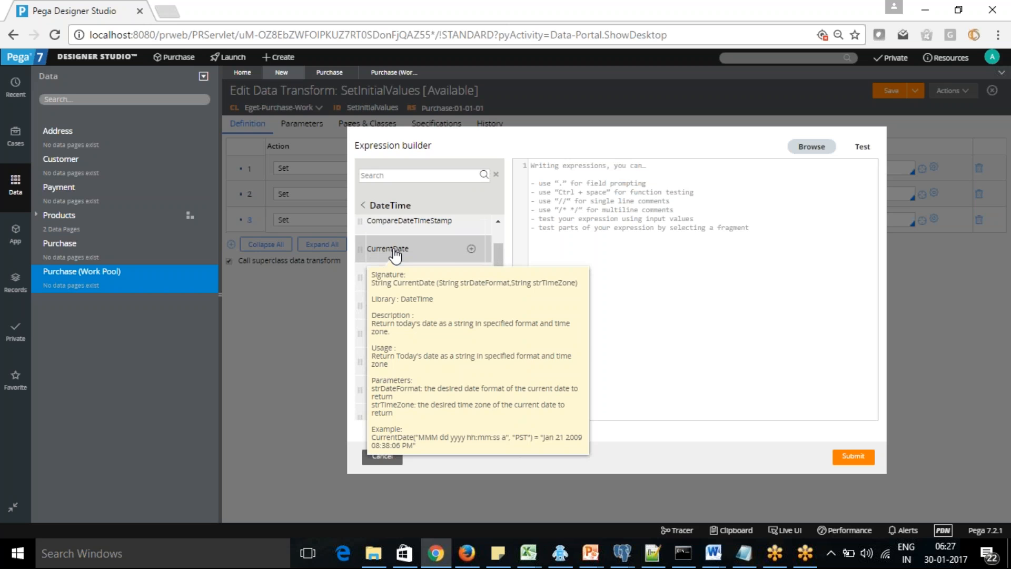
{"action": "left_click_drag", "start_coordinate": [496, 248], "coordinate": [501, 291]}
{"action": "mouse_move", "coordinate": [393, 277]}
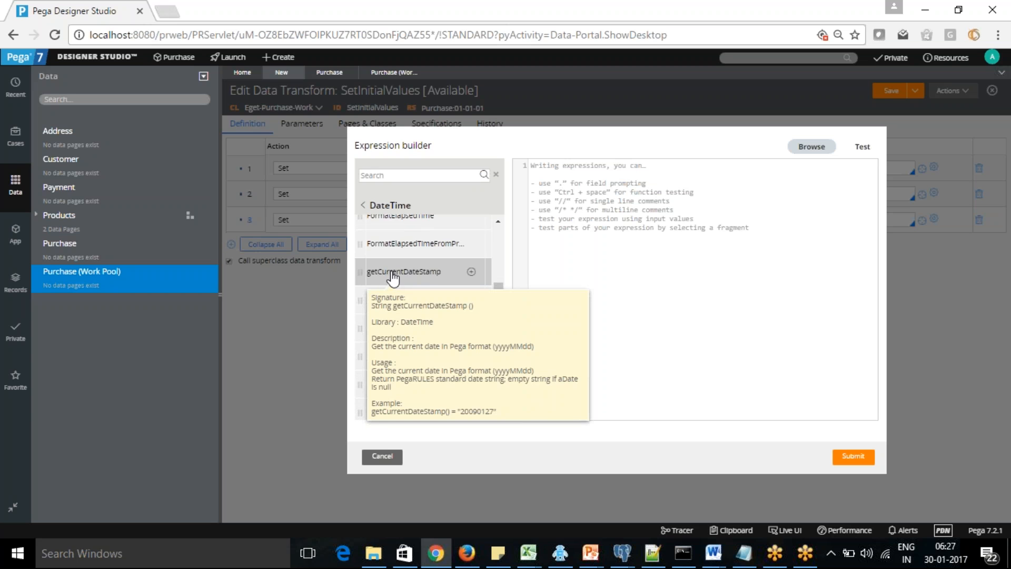
Try to build getCurrentDateStamp() in the expression builder and submit it as the source of .PurchaseDate.
{"action": "double_click", "coordinate": [393, 274]}
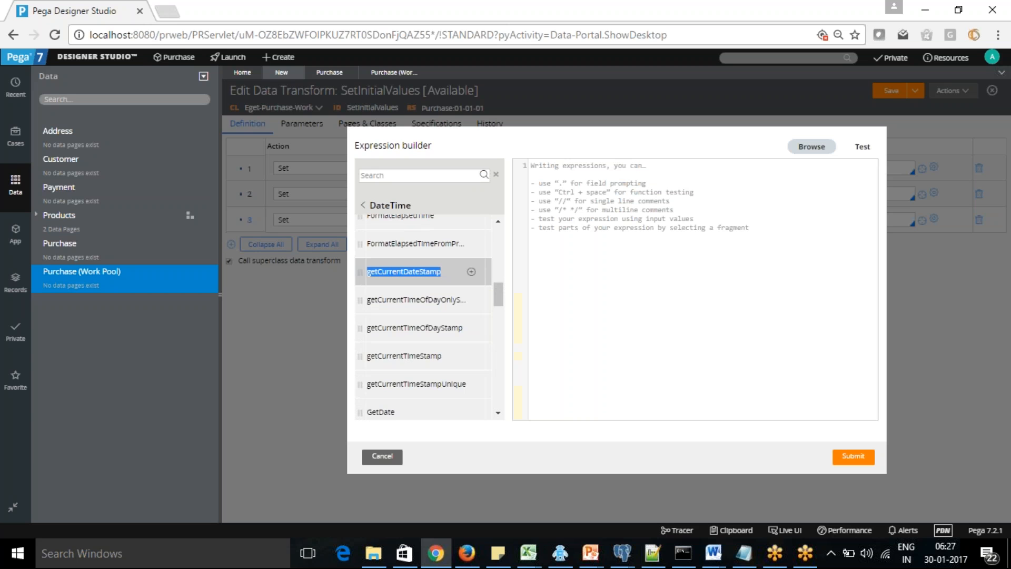
{"action": "left_click", "coordinate": [471, 272]}
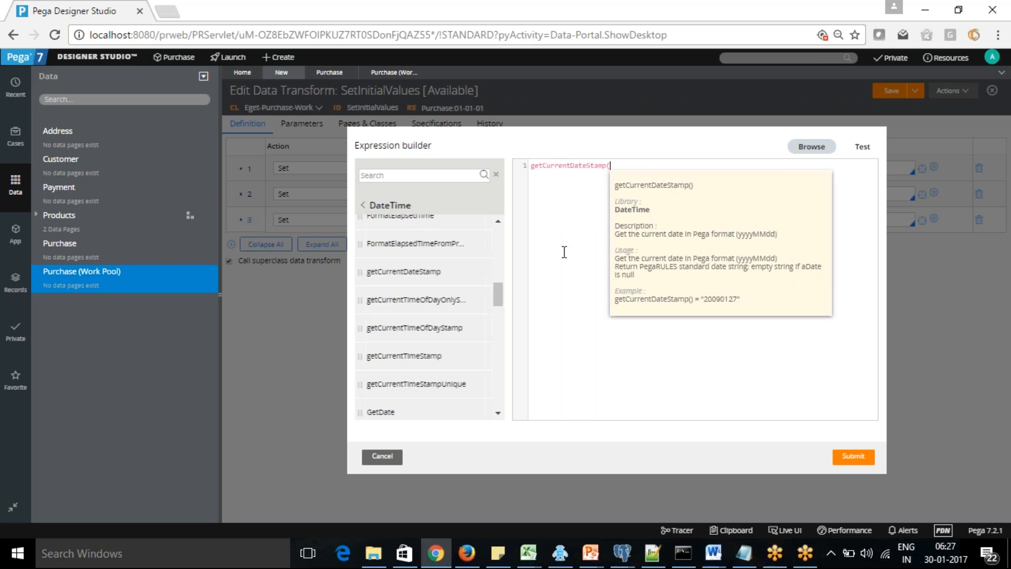
{"action": "left_click", "coordinate": [573, 223]}
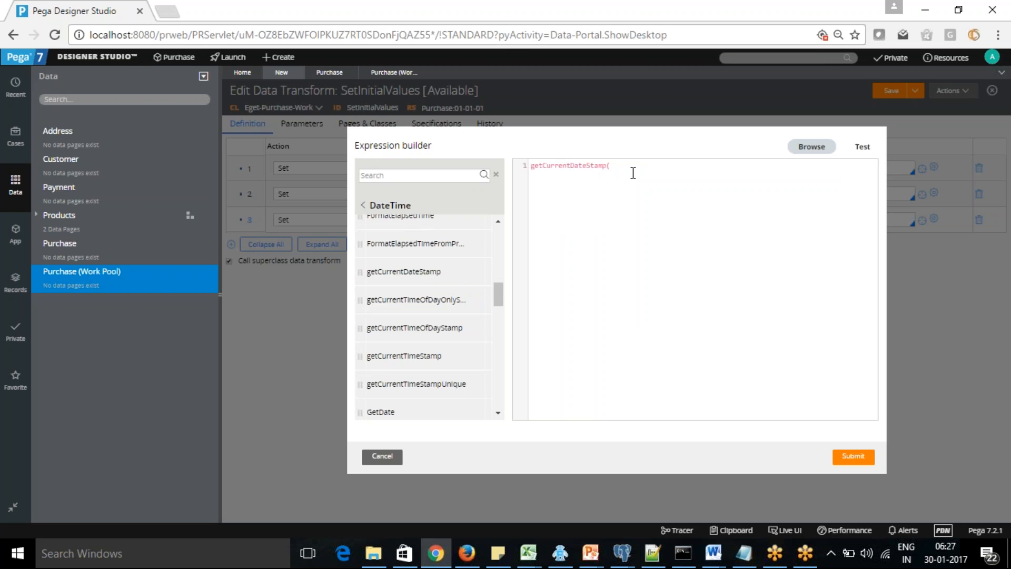
{"action": "type", "text": ")"}
{"action": "left_click", "coordinate": [854, 457]}
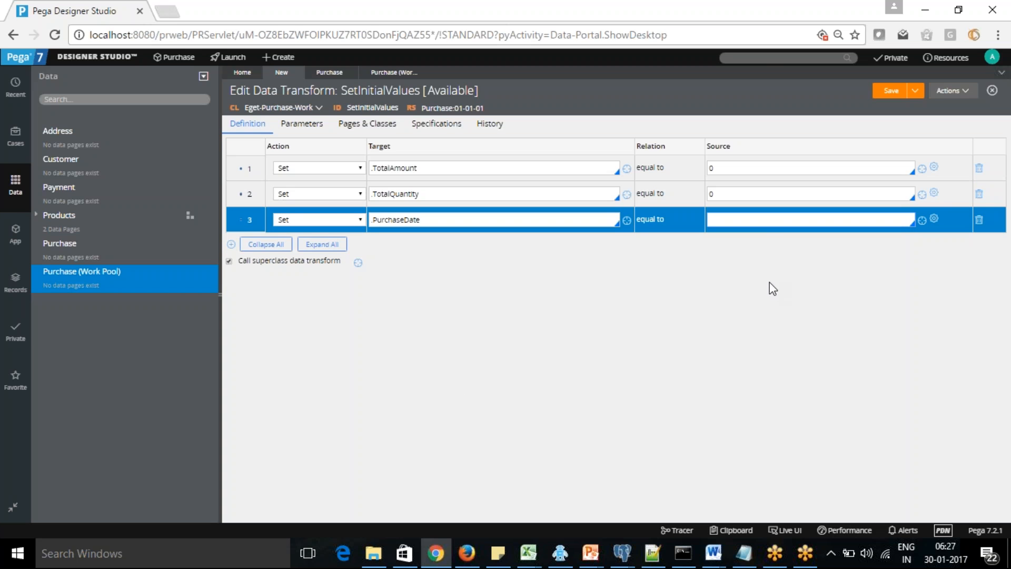
Try to reopen the expression builder for the .PurchaseDate source.
{"action": "left_click", "coordinate": [935, 219]}
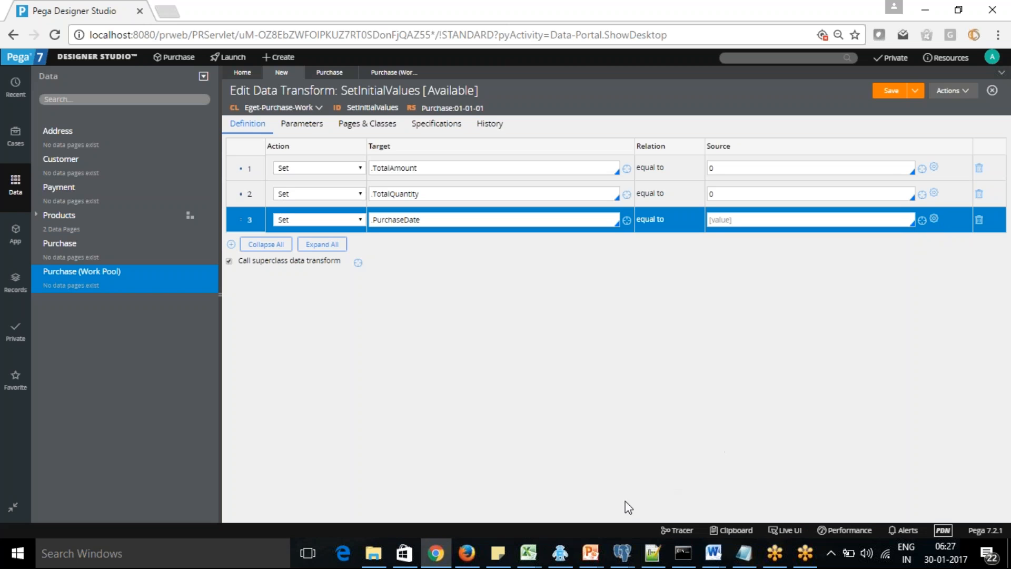
{"action": "left_click", "coordinate": [444, 545]}
{"action": "left_click", "coordinate": [445, 545]}
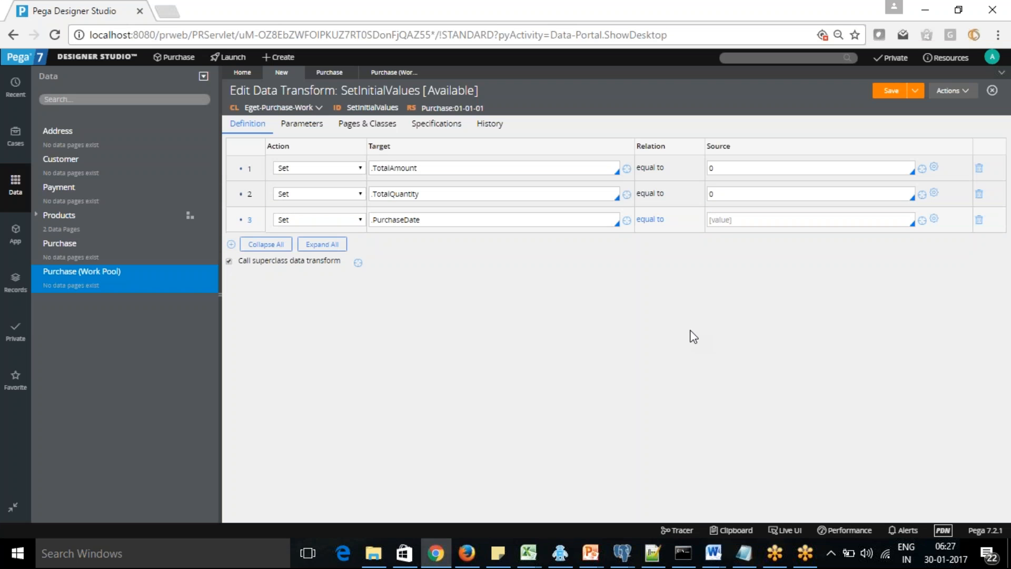
{"action": "left_click", "coordinate": [830, 218]}
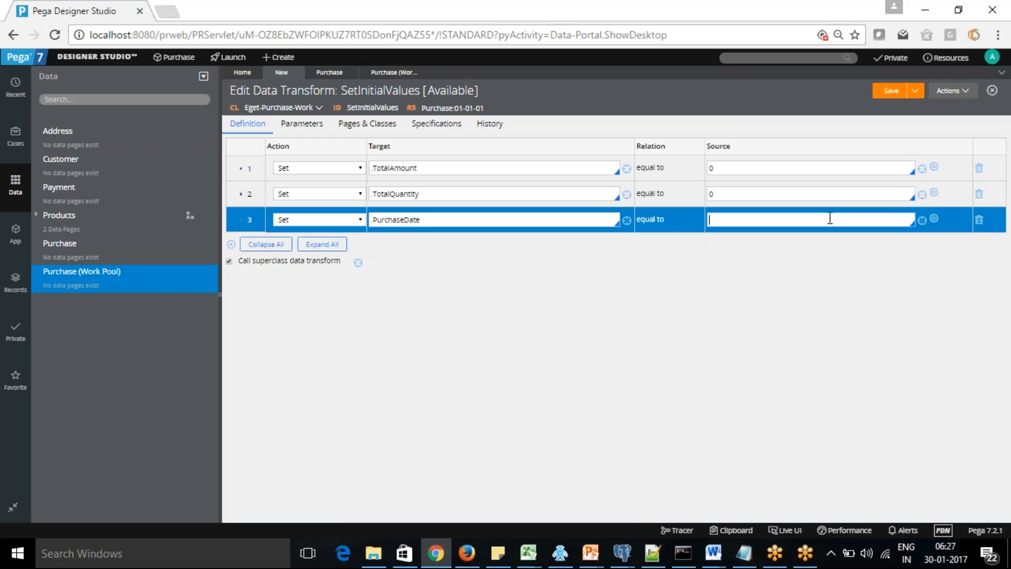
{"action": "left_click", "coordinate": [935, 220]}
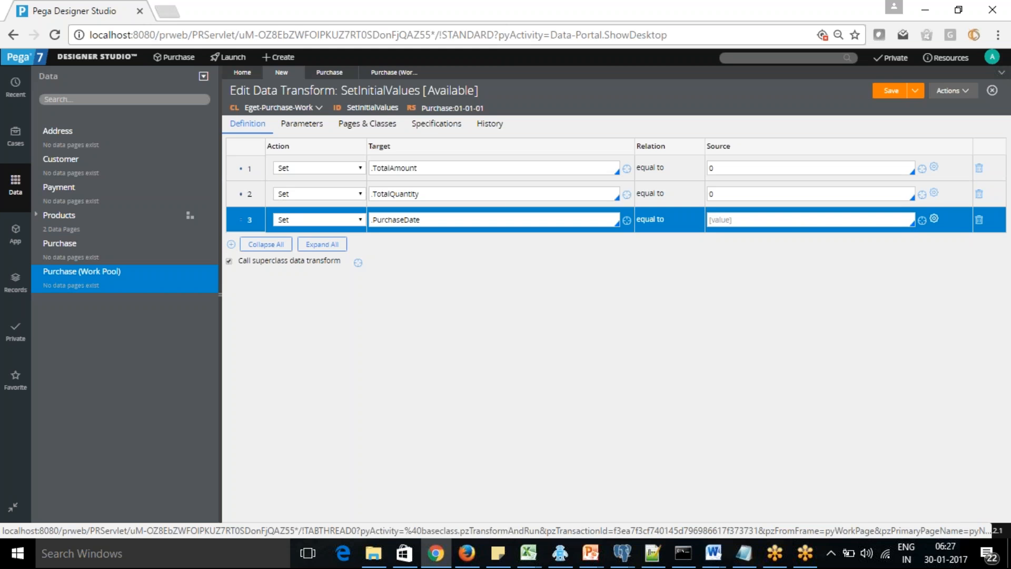
{"action": "left_click", "coordinate": [793, 218]}
{"action": "type", "text": "get"}
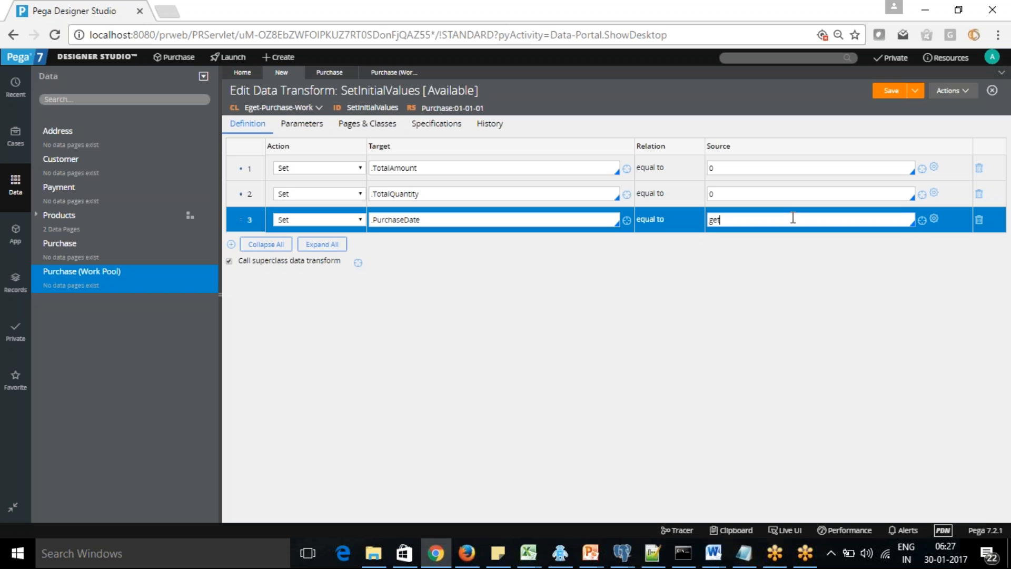
{"action": "type", "text": "CurrentDateStamp()"}
{"action": "left_click", "coordinate": [855, 272]}
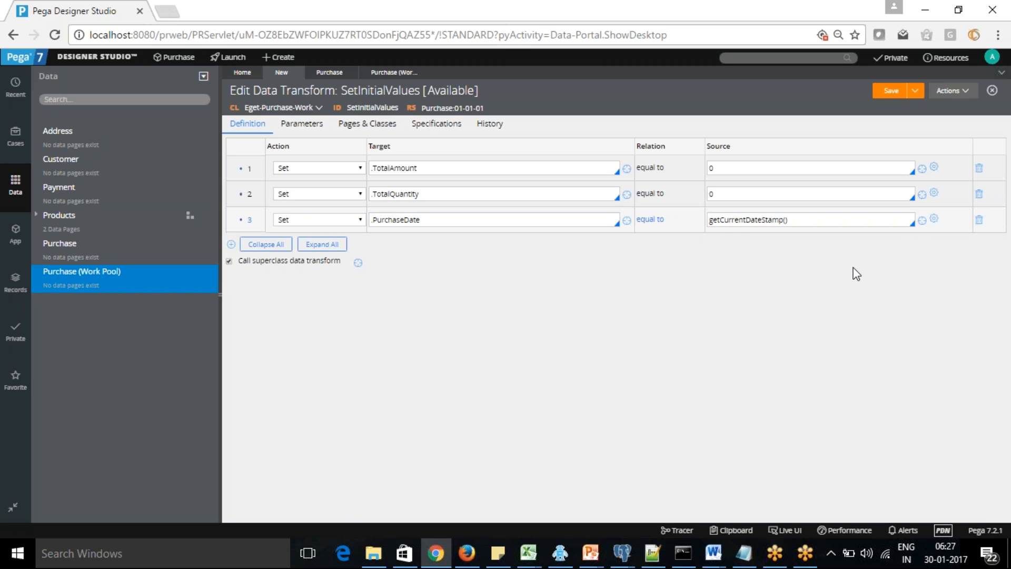
{"action": "left_click", "coordinate": [711, 220]}
{"action": "type", "text": "@"}
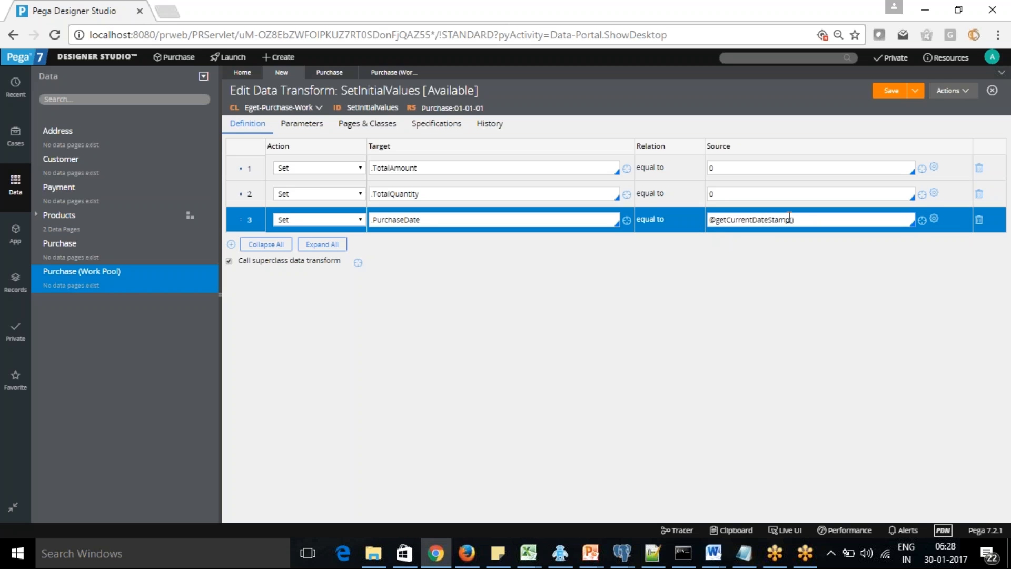
{"action": "key", "text": "Tab"}
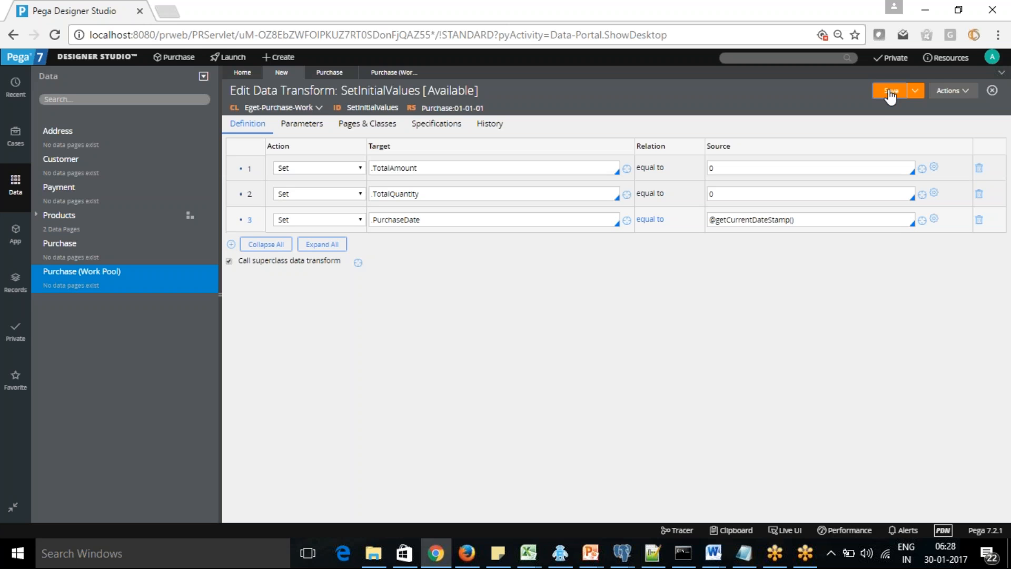
{"action": "left_click", "coordinate": [934, 219]}
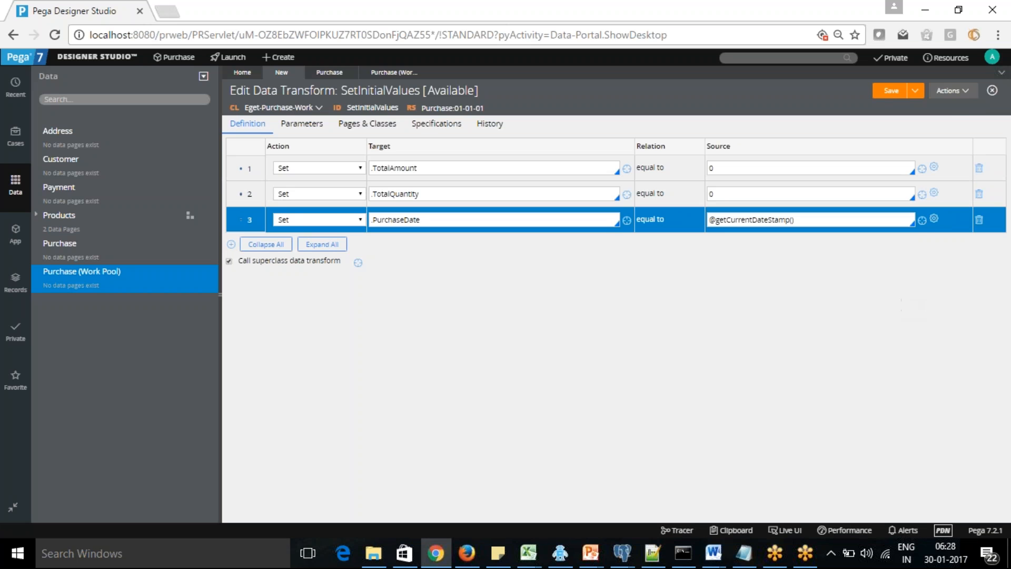
{"action": "left_click", "coordinate": [966, 92]}
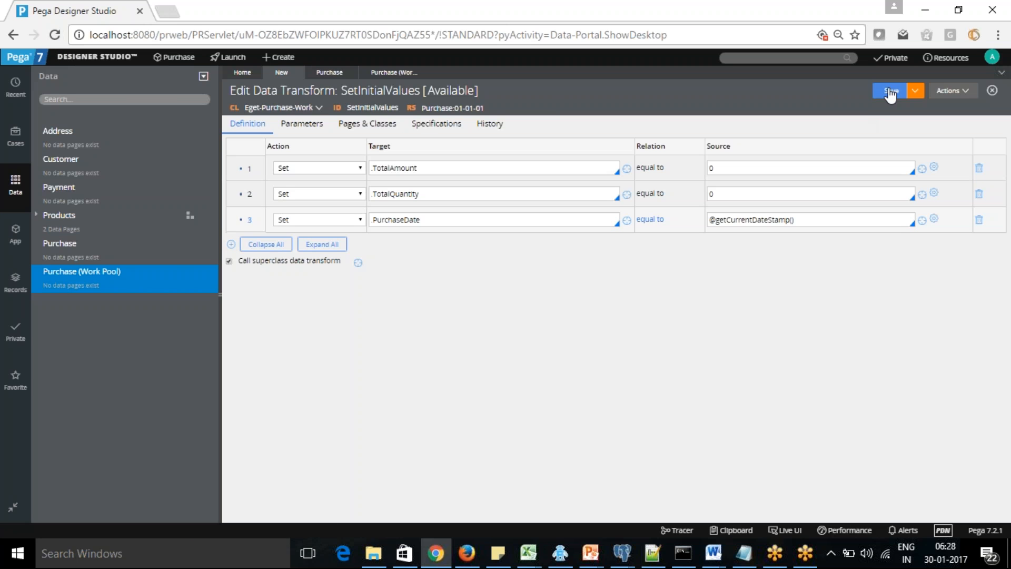
Reload Designer Studio and try to reopen the SetInitialValues data transform from the recent items.
{"action": "left_click", "coordinate": [56, 36]}
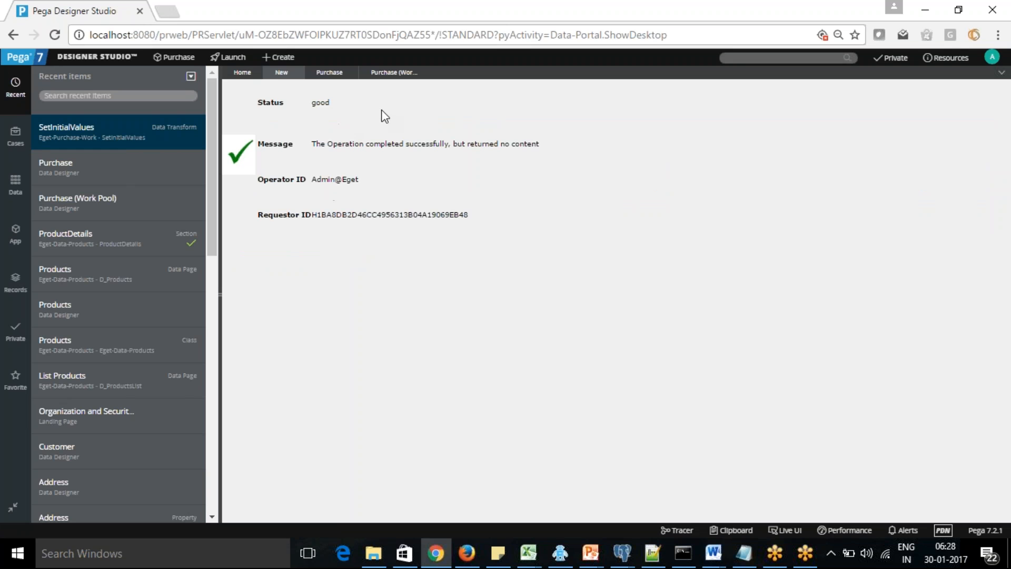
{"action": "left_click", "coordinate": [337, 73]}
{"action": "left_click", "coordinate": [281, 73]}
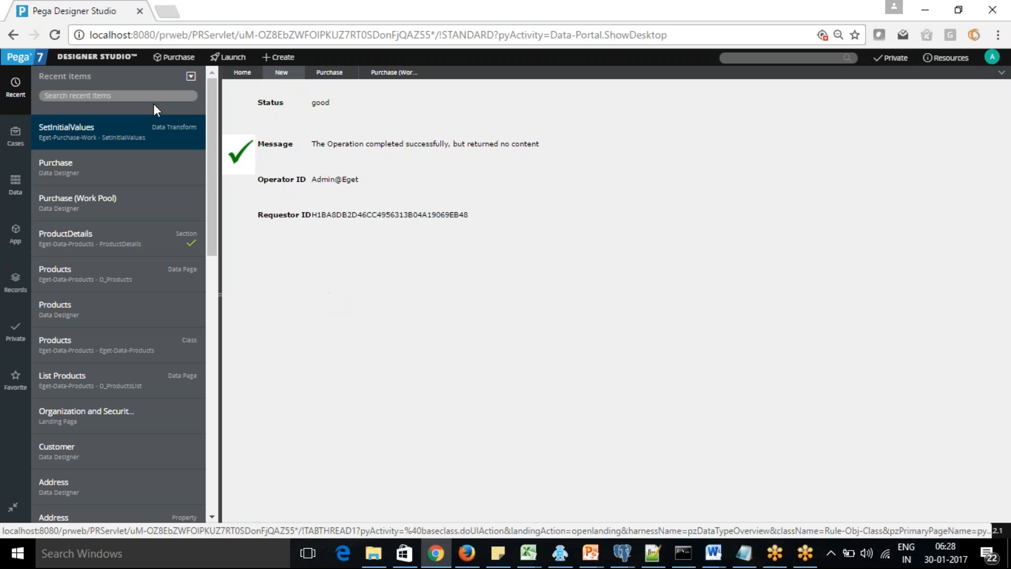
{"action": "left_click", "coordinate": [55, 35]}
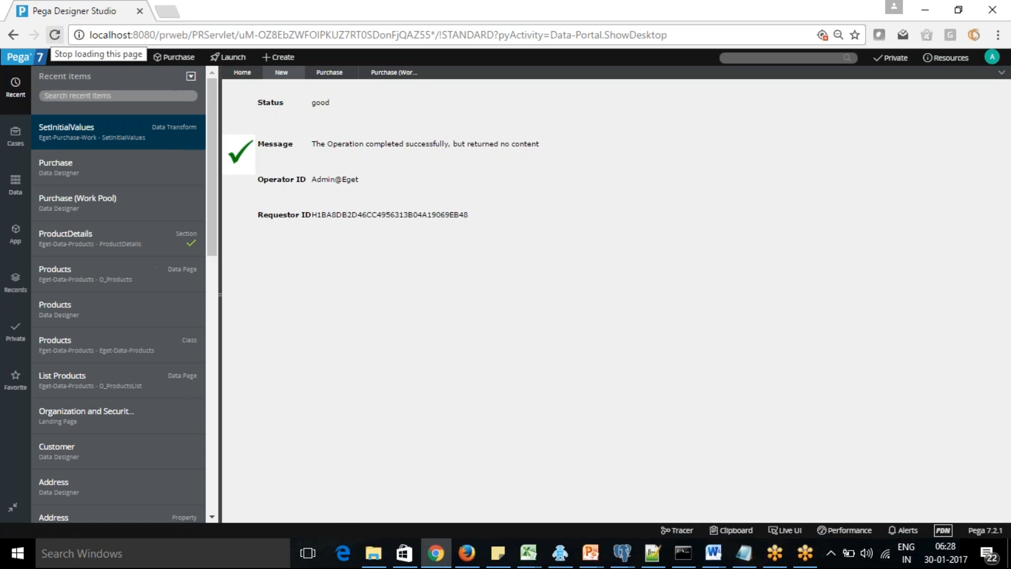
{"action": "double_click", "coordinate": [67, 128]}
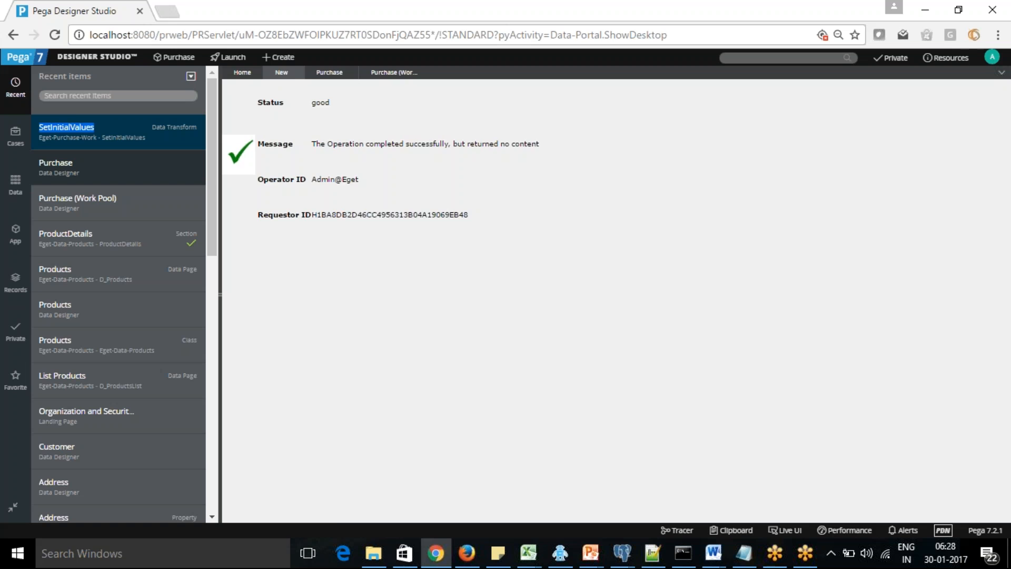
Close the stale New tab, retry opening SetInitialValues from the recent items, and close the resulting tab.
{"action": "left_click", "coordinate": [58, 167]}
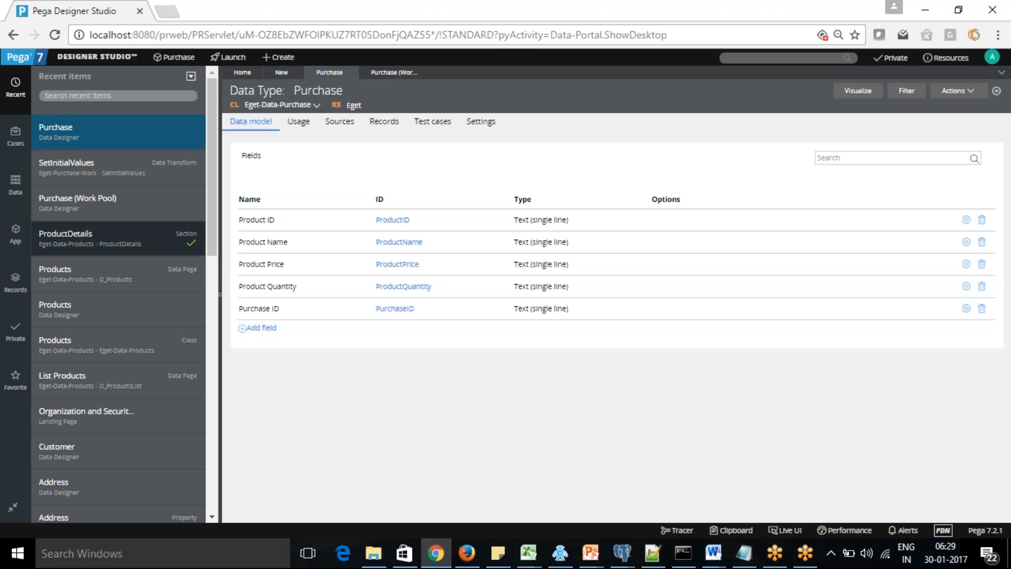
{"action": "left_click", "coordinate": [281, 74]}
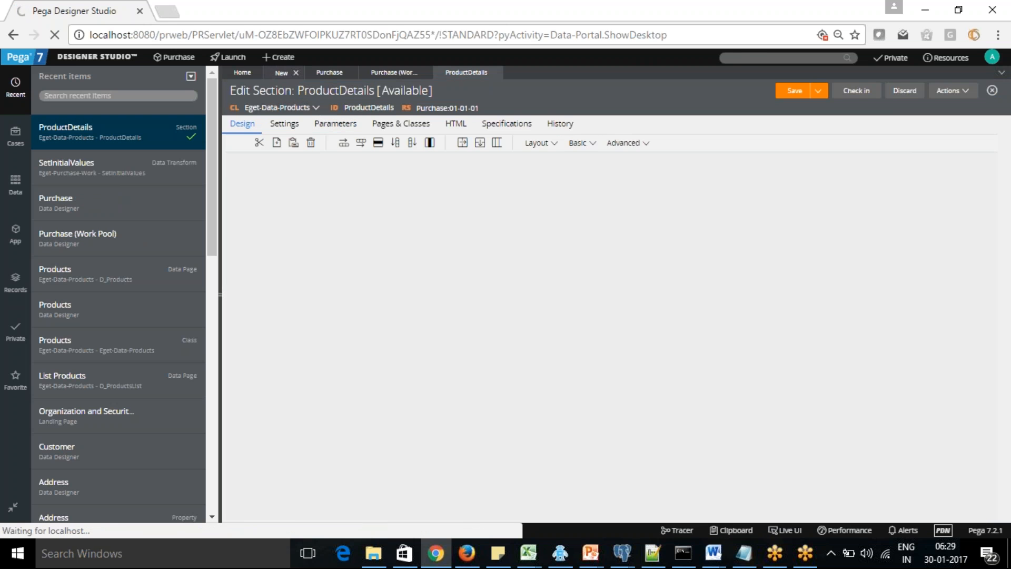
{"action": "left_click", "coordinate": [284, 73]}
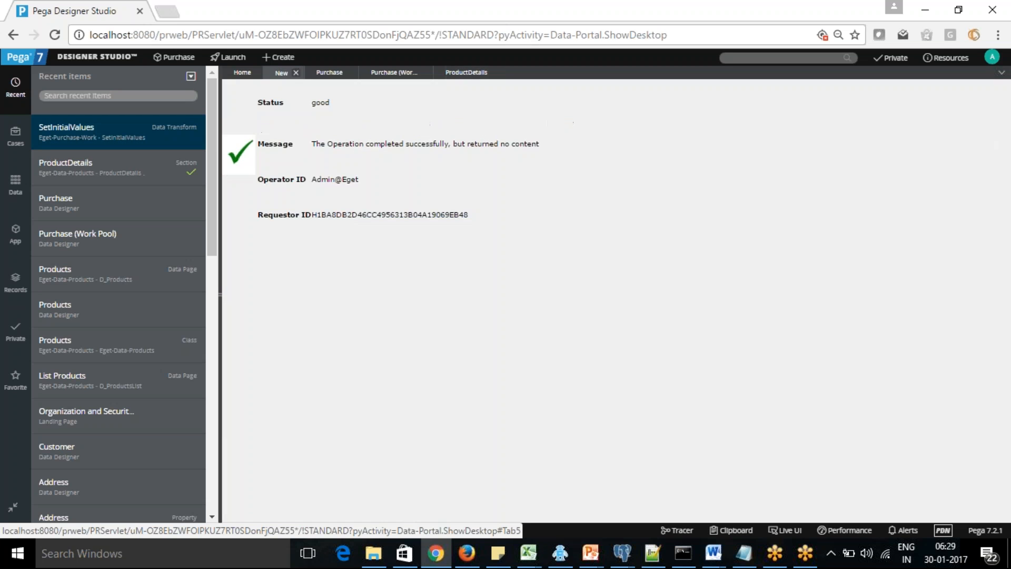
{"action": "left_click", "coordinate": [296, 73]}
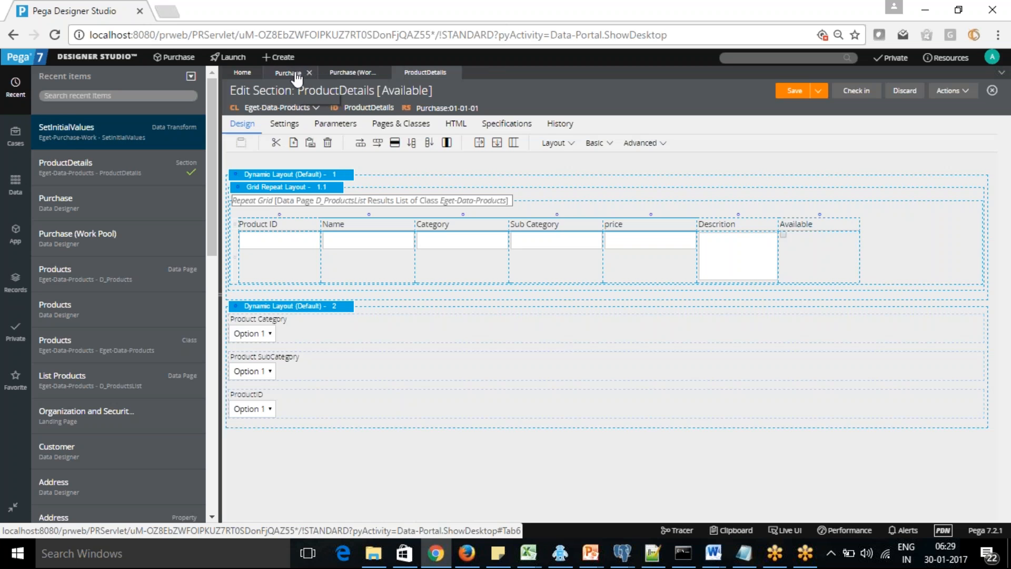
{"action": "double_click", "coordinate": [81, 165]}
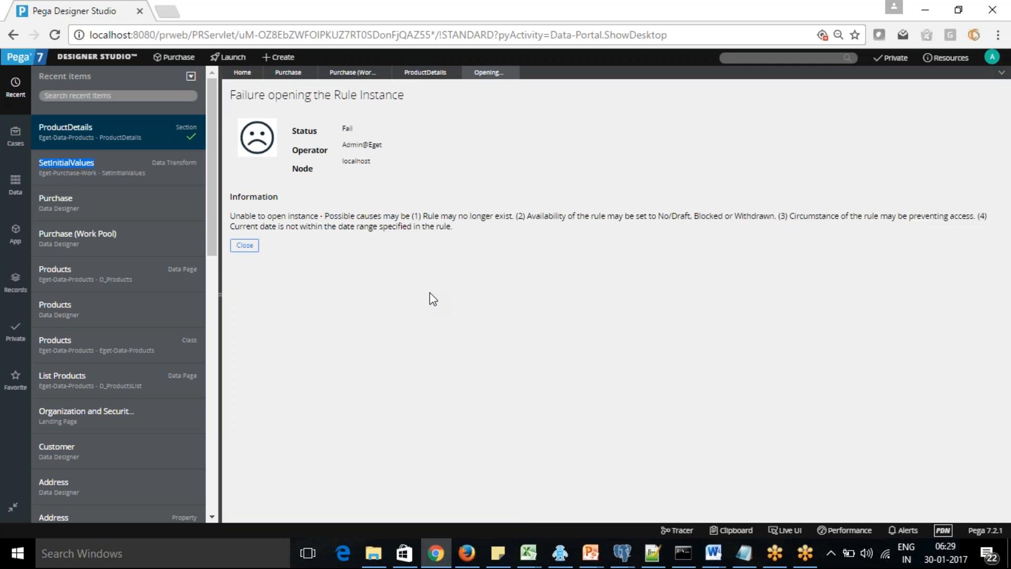
{"action": "left_click", "coordinate": [511, 73]}
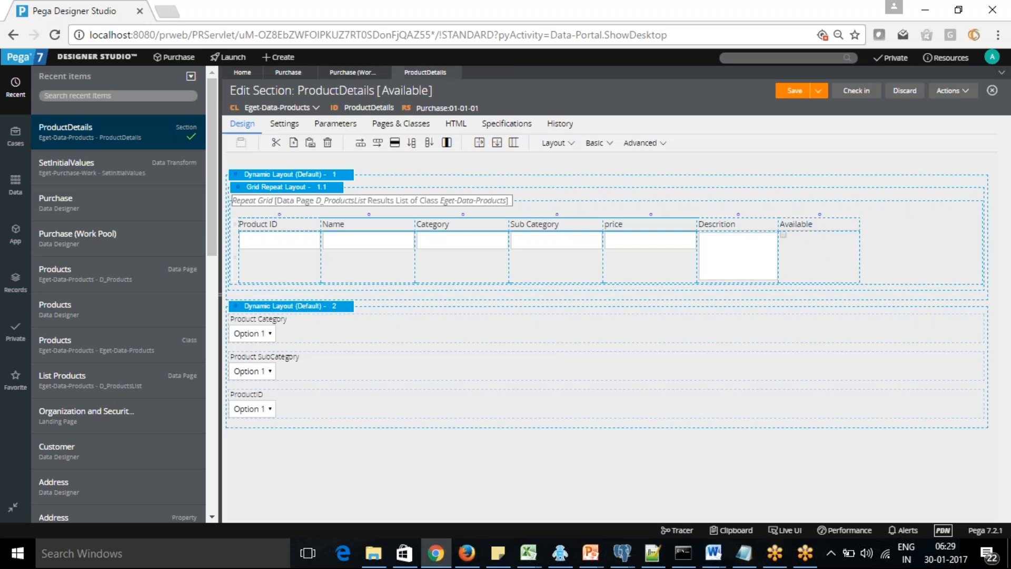
Search the application rules for the SetInitialValues data transform, also with an old: prefix, and clear the search.
{"action": "left_click", "coordinate": [753, 62]}
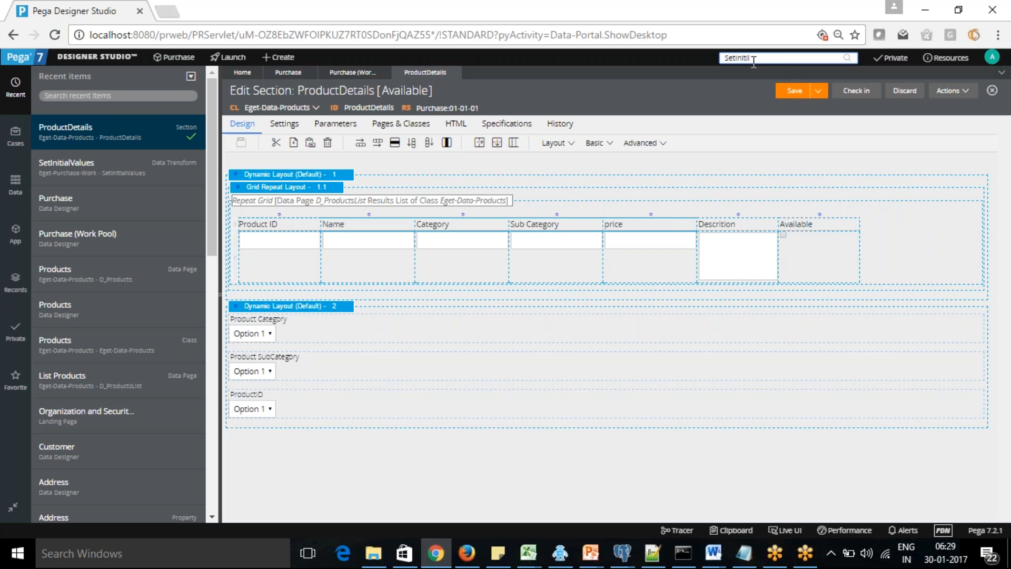
{"action": "type", "text": "SetInitialValues"}
{"action": "key", "text": "Return"}
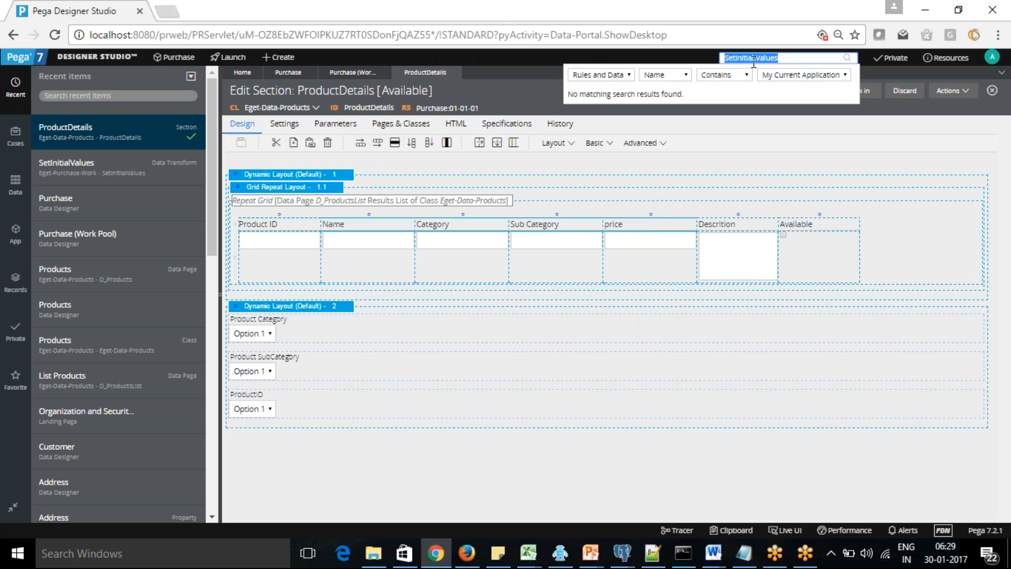
{"action": "left_click", "coordinate": [745, 57]}
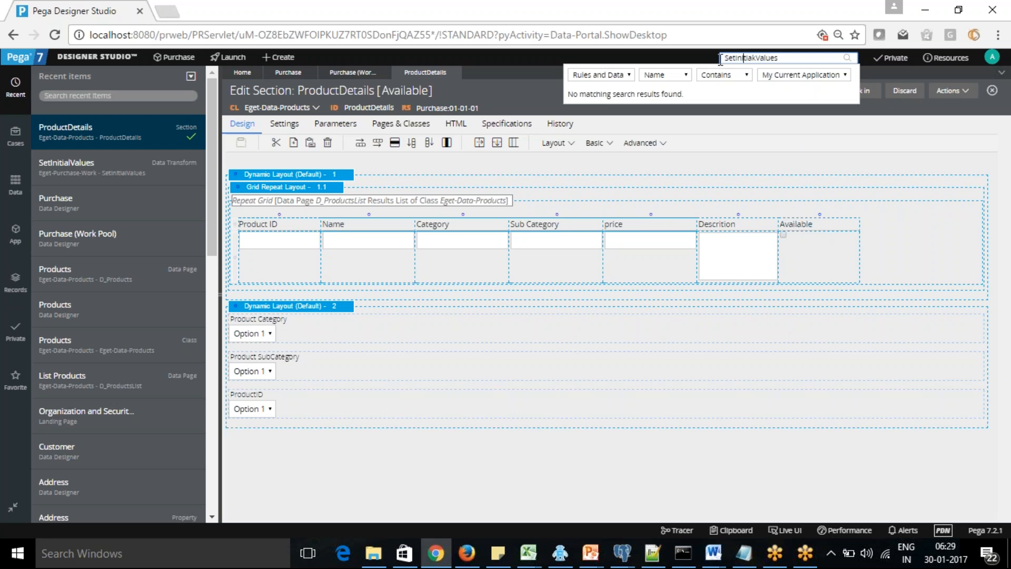
{"action": "type", "text": "old:"}
{"action": "key", "text": "Return"}
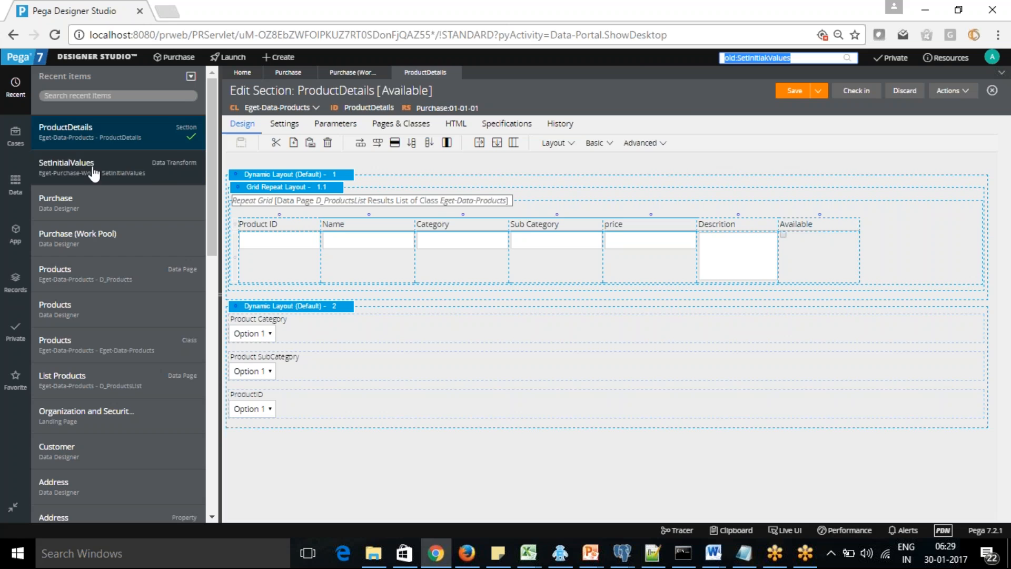
{"action": "left_click", "coordinate": [795, 59]}
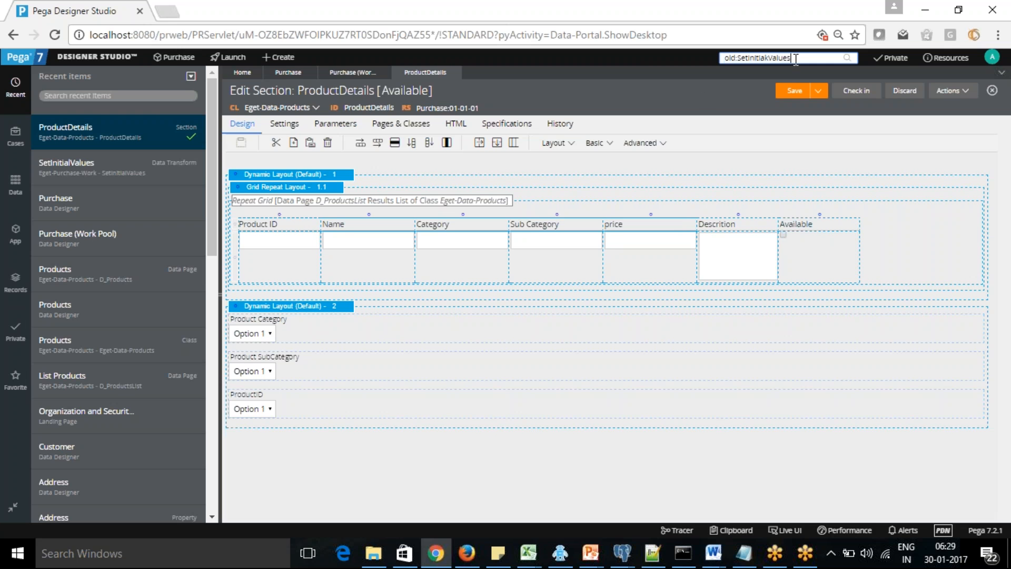
{"action": "key", "text": "ctrl+a"}
{"action": "key", "text": "BackSpace"}
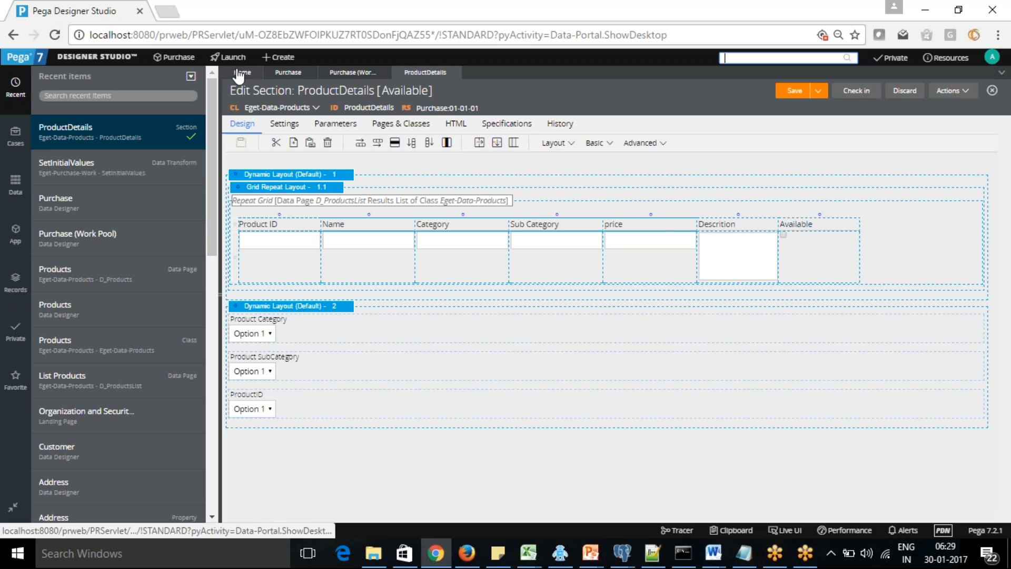
Create and open a data transform labelled SetInitialValues under the Eget-Purchase-Work data model.
{"action": "left_click", "coordinate": [15, 234]}
{"action": "left_click", "coordinate": [38, 141]}
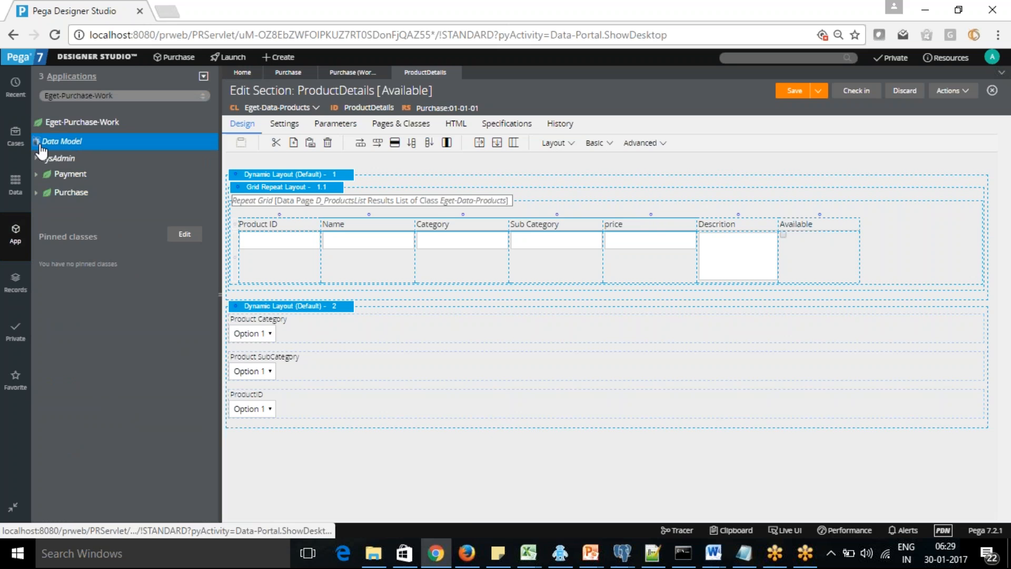
{"action": "right_click", "coordinate": [76, 143]}
{"action": "mouse_move", "coordinate": [79, 154]}
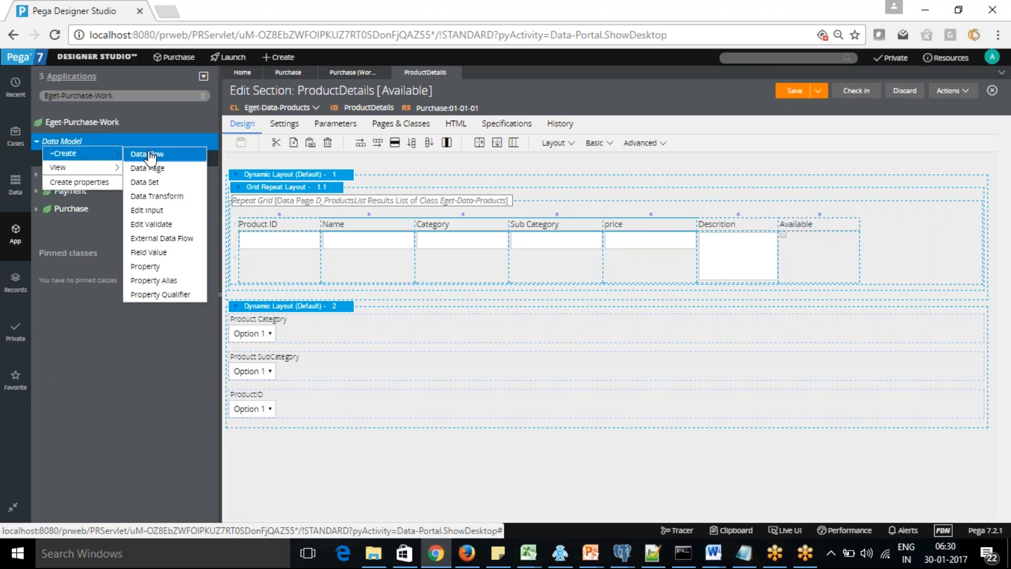
{"action": "left_click", "coordinate": [168, 196]}
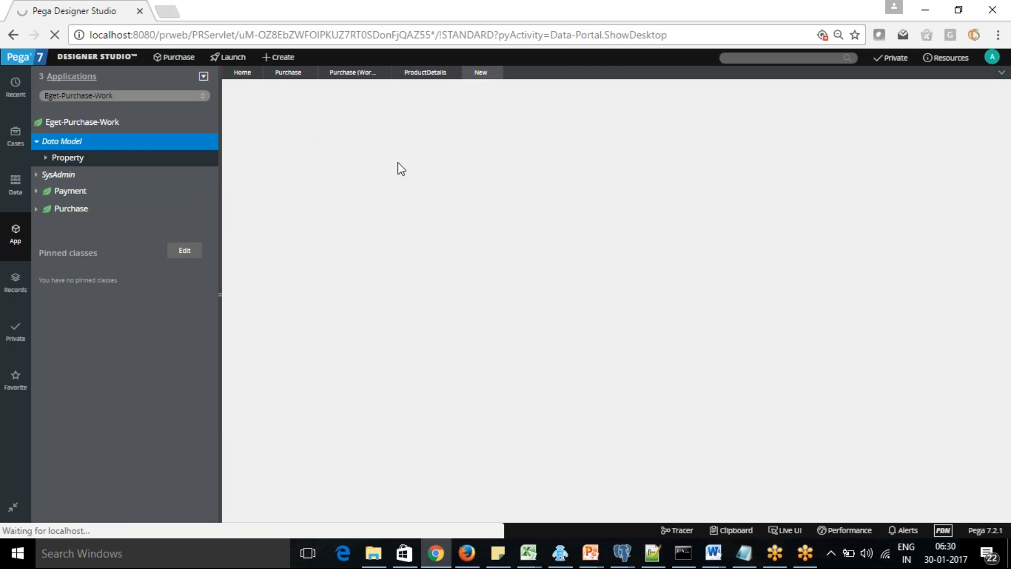
{"action": "type", "text": "Set"}
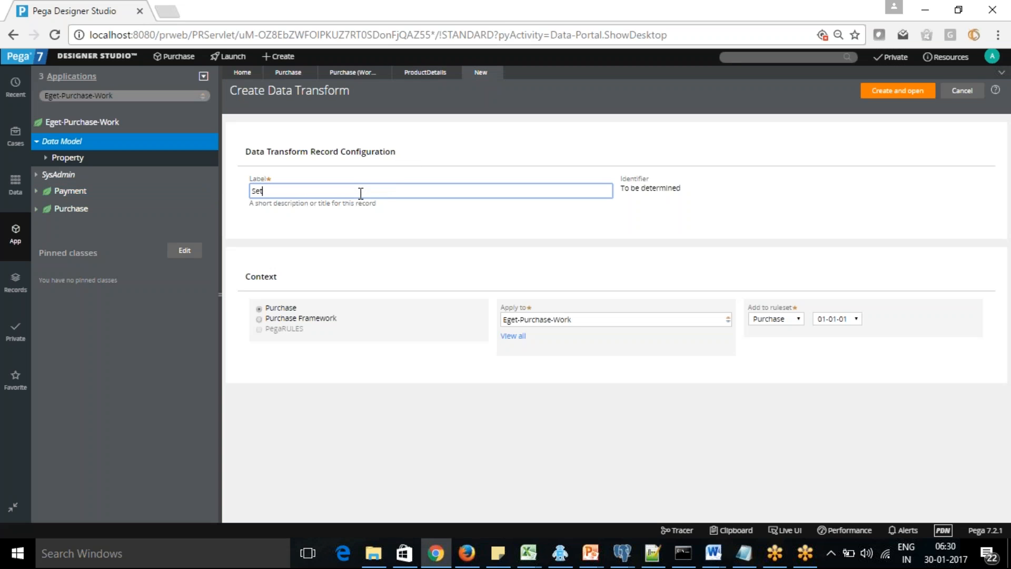
{"action": "type", "text": "InitialValues"}
{"action": "left_click", "coordinate": [897, 91]}
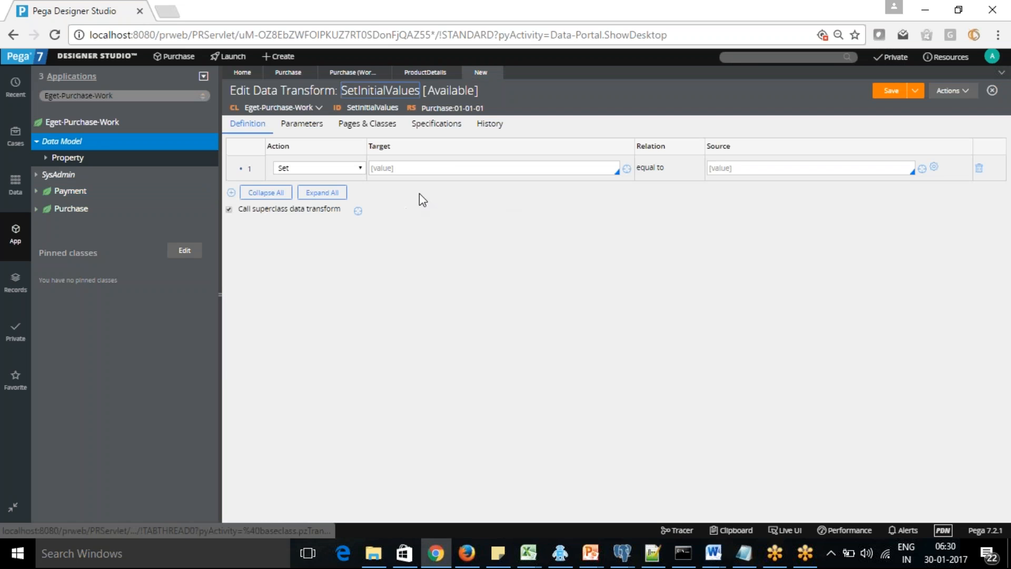
Set the first row's target to .TotalAmount with source 0.
{"action": "left_click", "coordinate": [448, 167]}
{"action": "type", "text": ".To"}
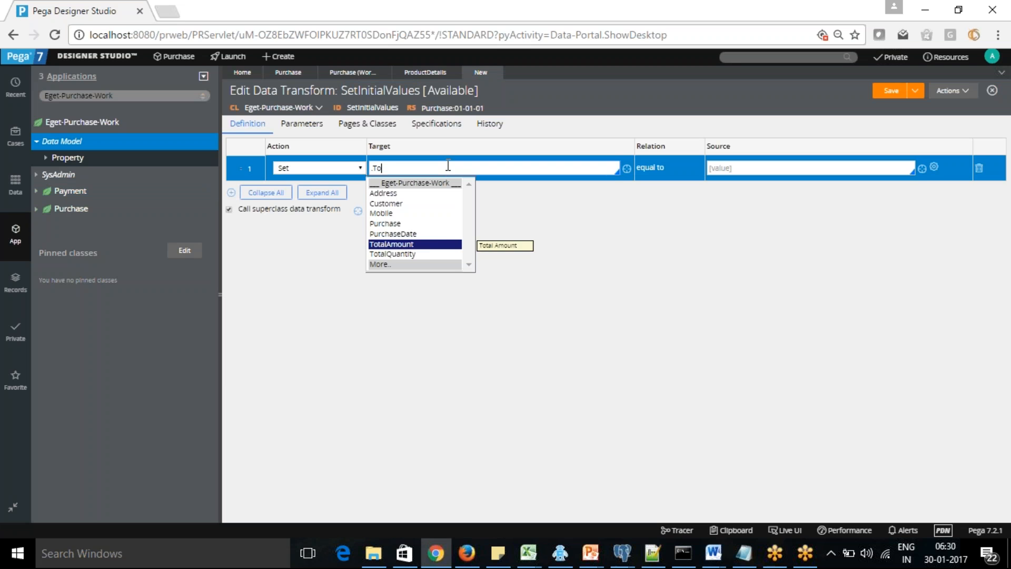
{"action": "left_click", "coordinate": [422, 245]}
{"action": "left_click", "coordinate": [750, 167]}
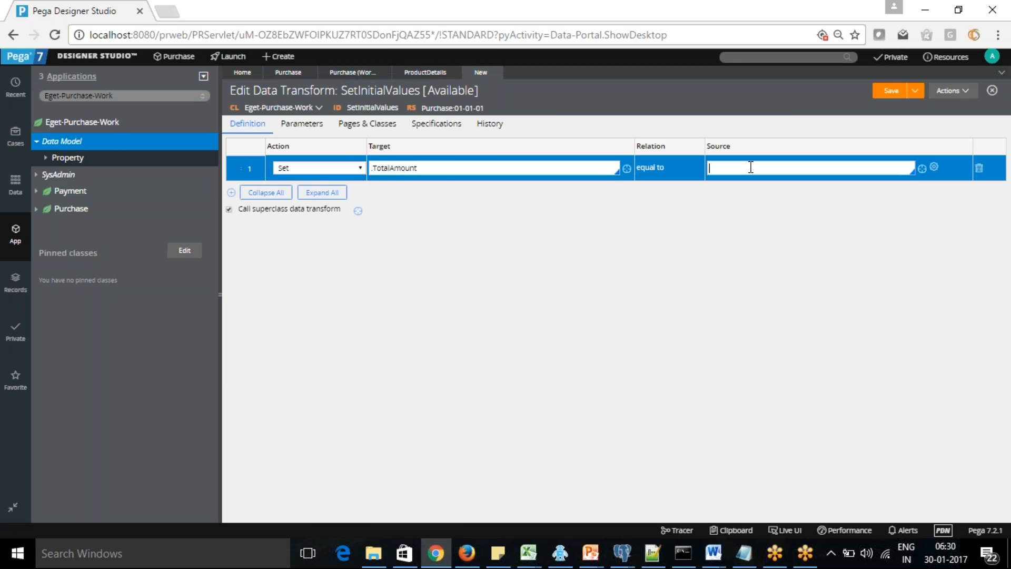
{"action": "type", "text": "0"}
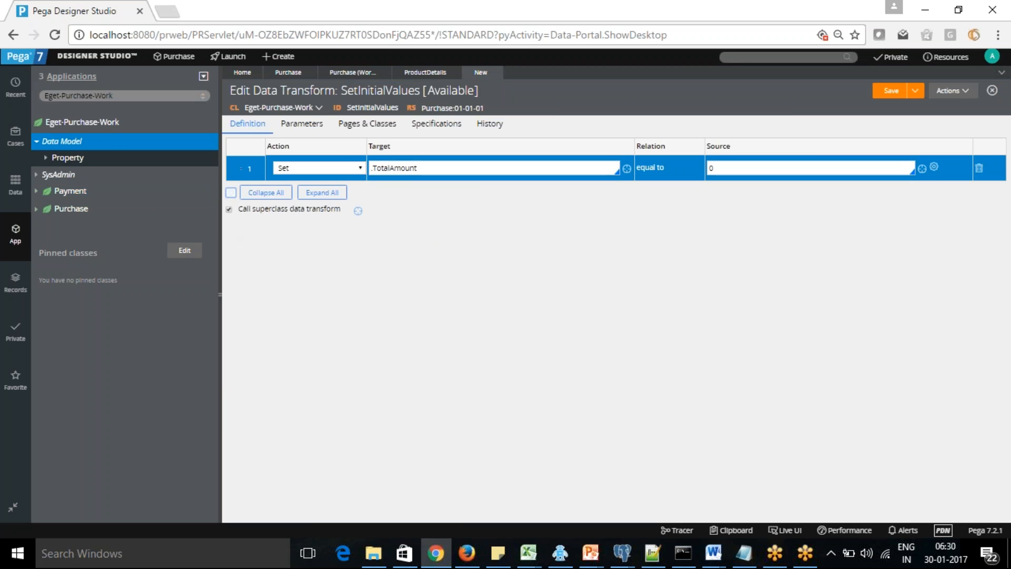
Add two more rows and set the second row's target to .TotalQuantity with source 0.
{"action": "left_click", "coordinate": [231, 192]}
{"action": "left_click", "coordinate": [230, 218]}
{"action": "left_click", "coordinate": [396, 194]}
{"action": "type", "text": ".to"}
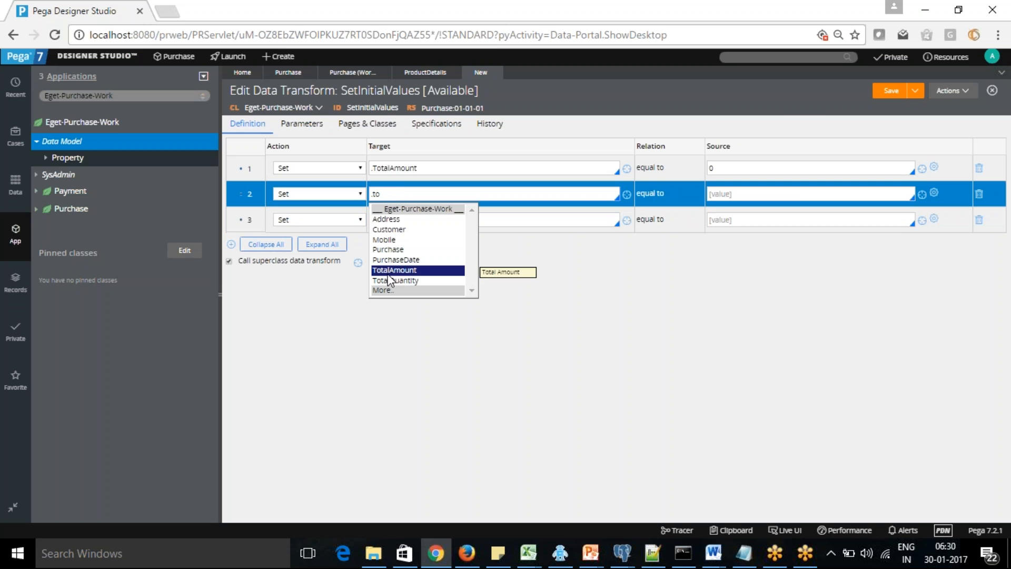
{"action": "left_click", "coordinate": [397, 280]}
{"action": "left_click", "coordinate": [802, 194]}
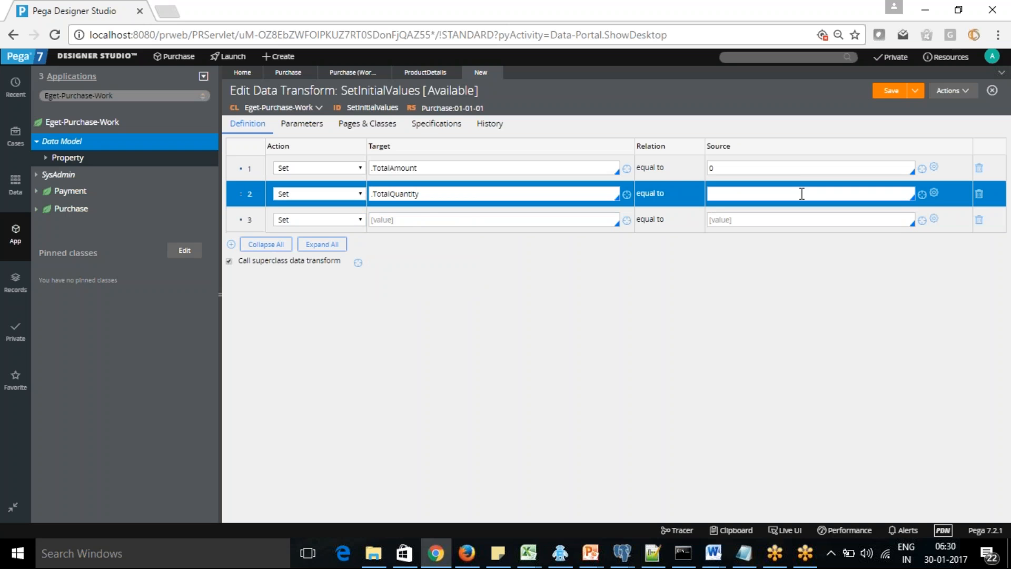
{"action": "left_click", "coordinate": [403, 221]}
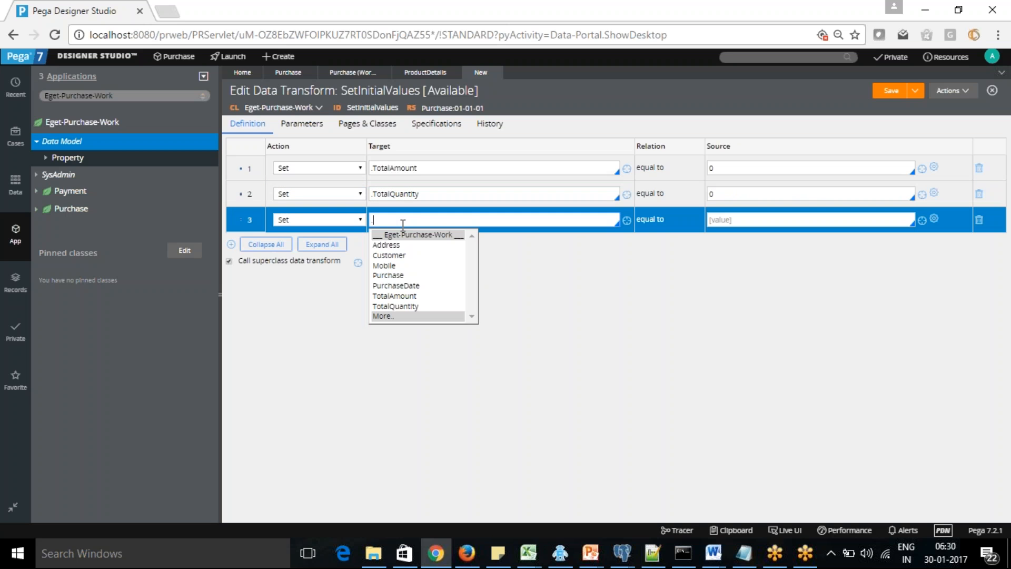
{"action": "left_click", "coordinate": [409, 285]}
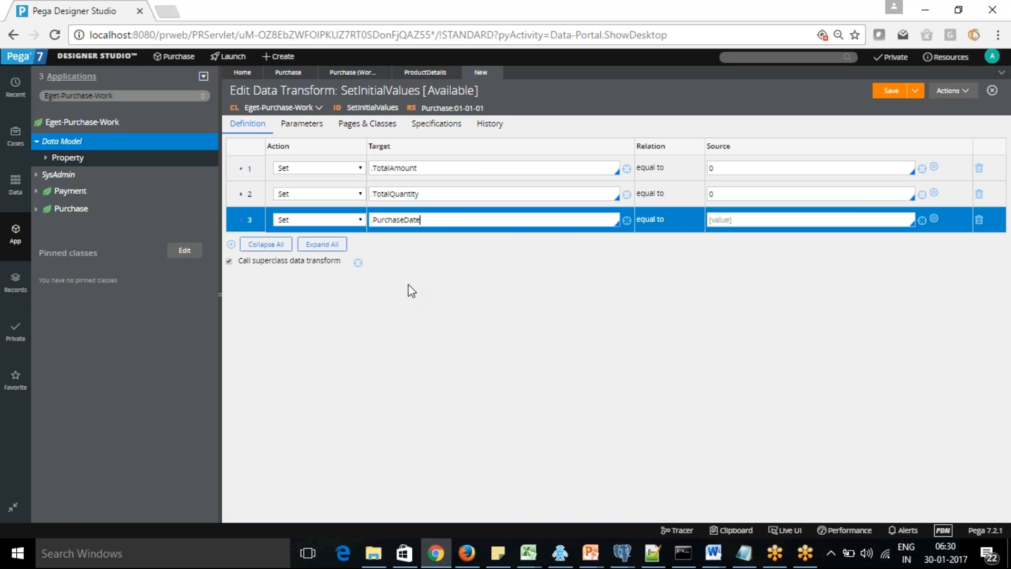
{"action": "left_click", "coordinate": [935, 220]}
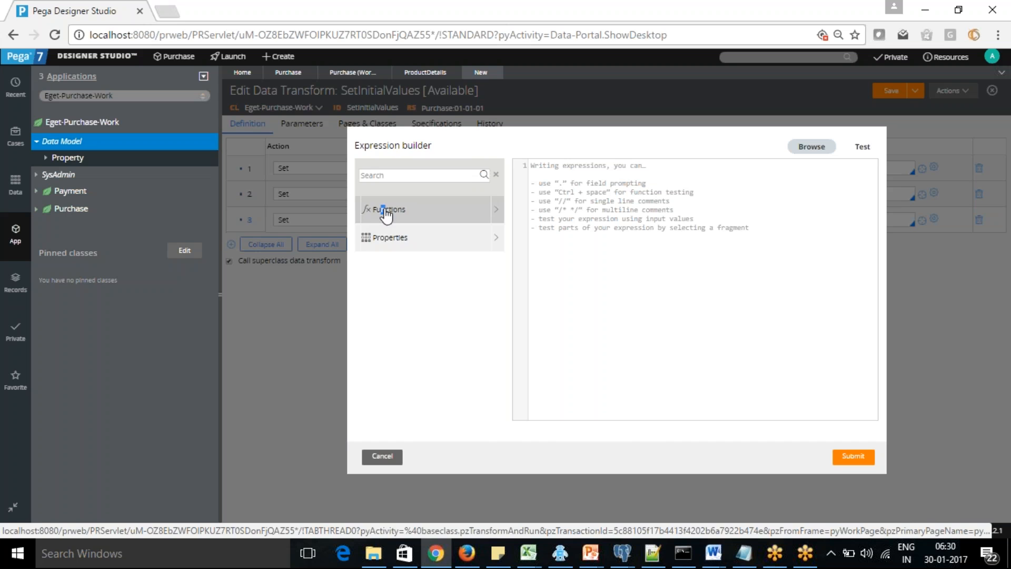
{"action": "left_click", "coordinate": [383, 208]}
{"action": "left_click", "coordinate": [385, 289]}
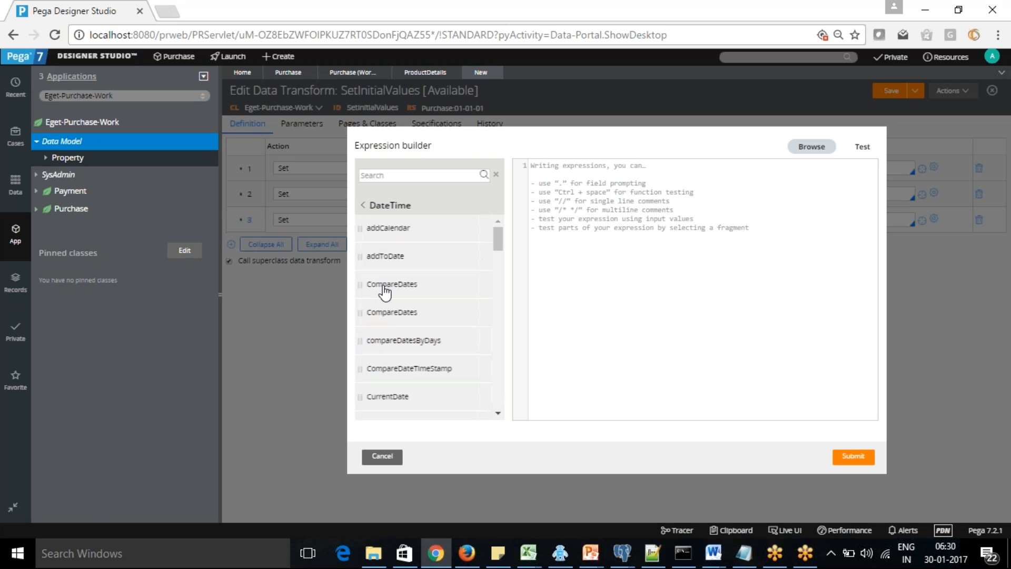
{"action": "left_click_drag", "start_coordinate": [497, 254], "coordinate": [501, 308]}
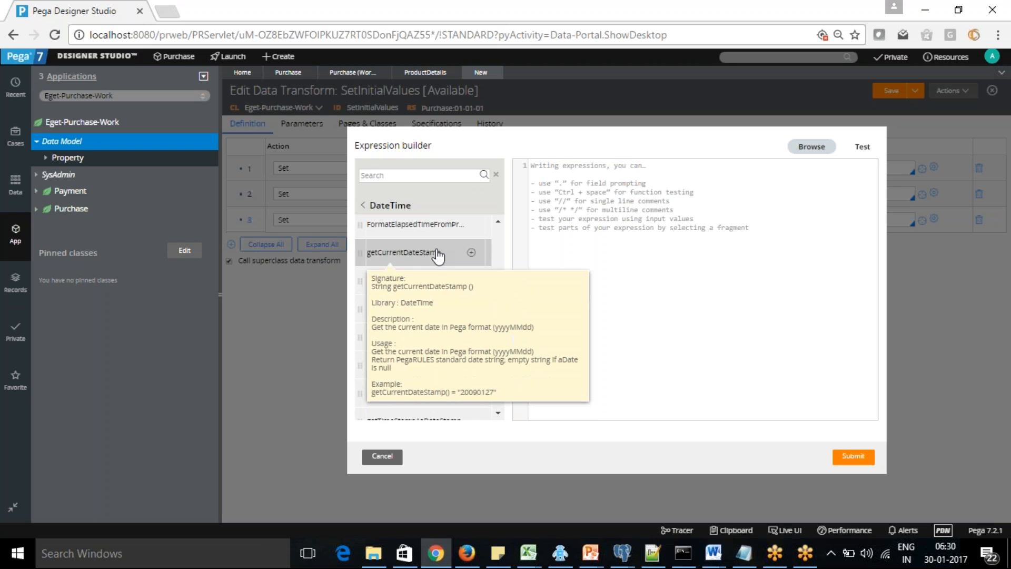
{"action": "left_click", "coordinate": [472, 252]}
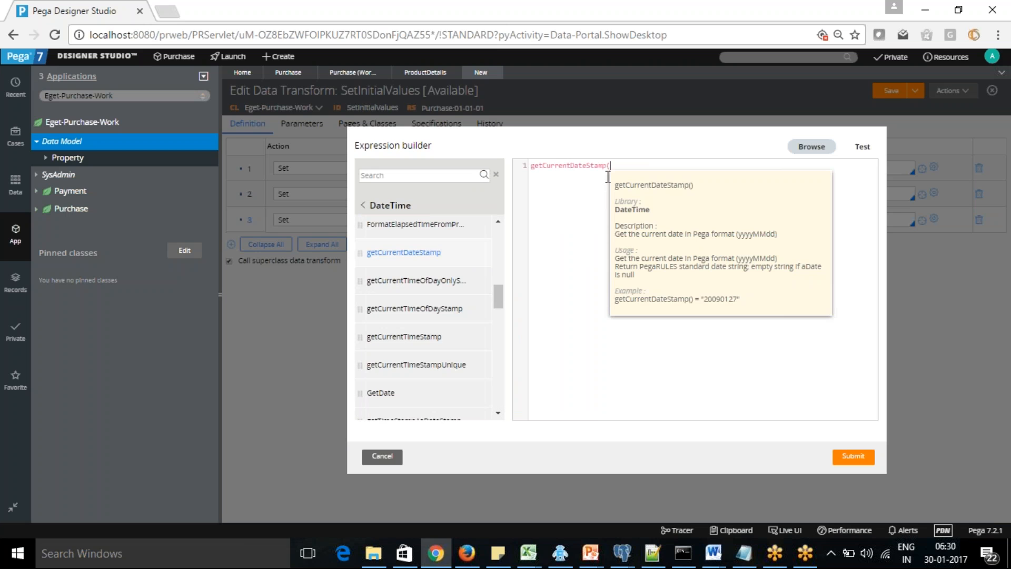
{"action": "type", "text": ")"}
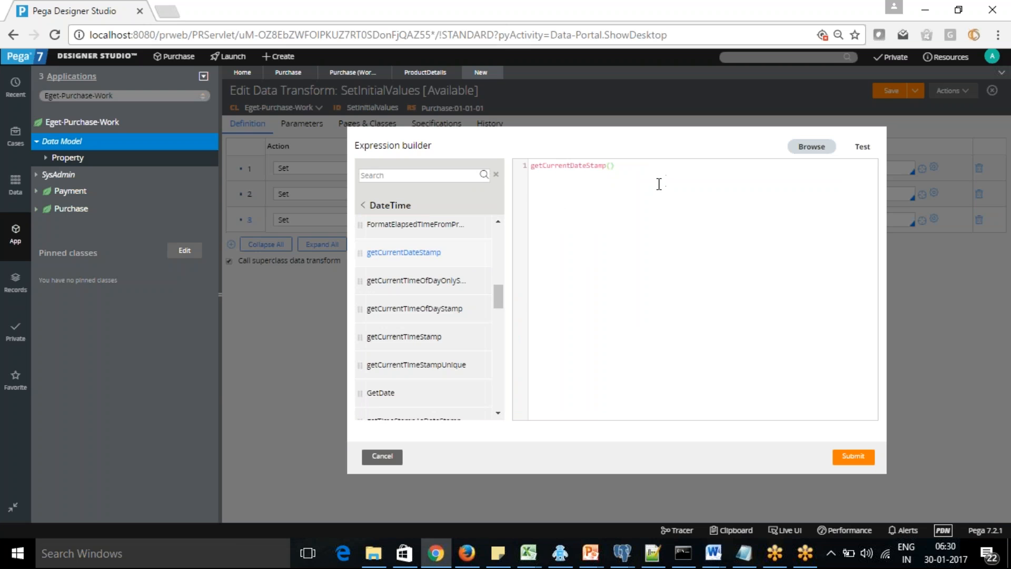
{"action": "left_click_drag", "start_coordinate": [627, 172], "coordinate": [518, 167]}
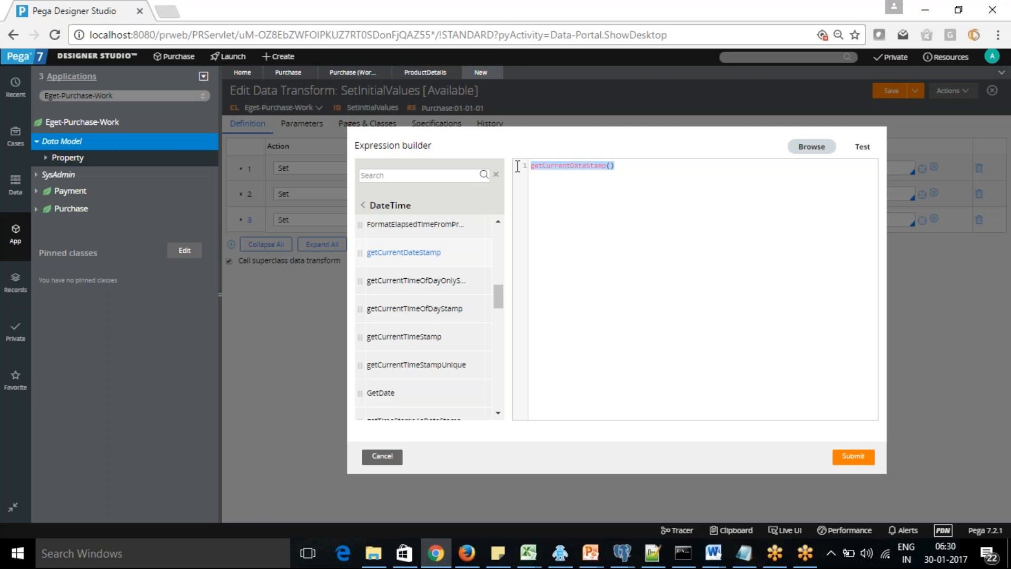
{"action": "left_click", "coordinate": [856, 456]}
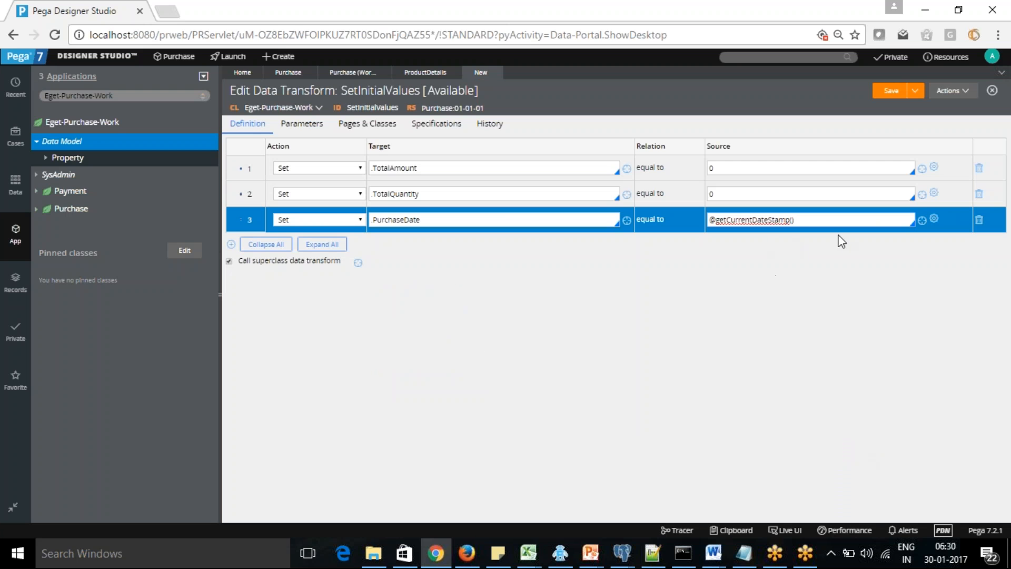
{"action": "left_click", "coordinate": [889, 96]}
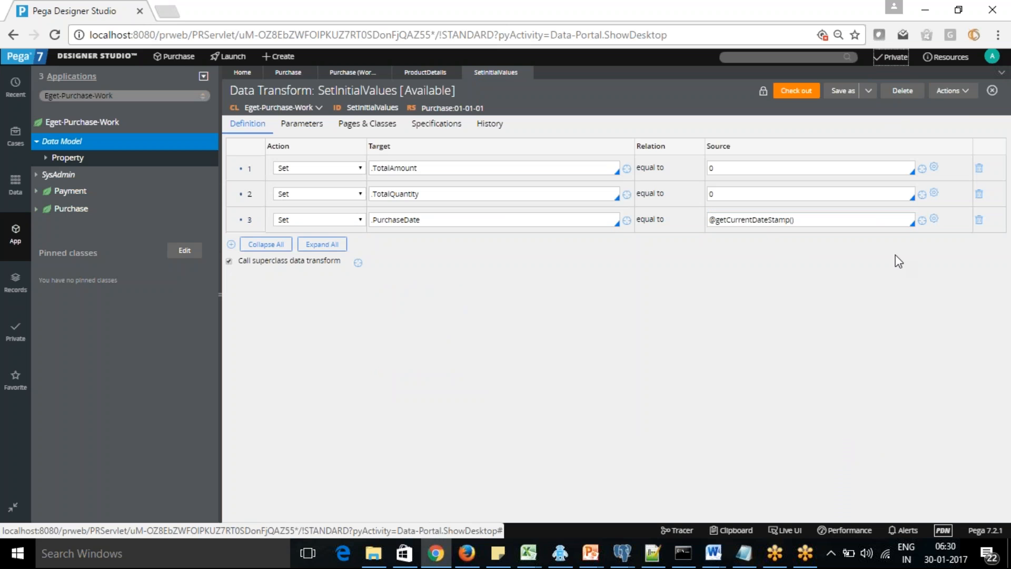
Run the SetInitialValues data transform on an empty test page, examine the resulting page XML, and return to the rule.
{"action": "left_click", "coordinate": [962, 91]}
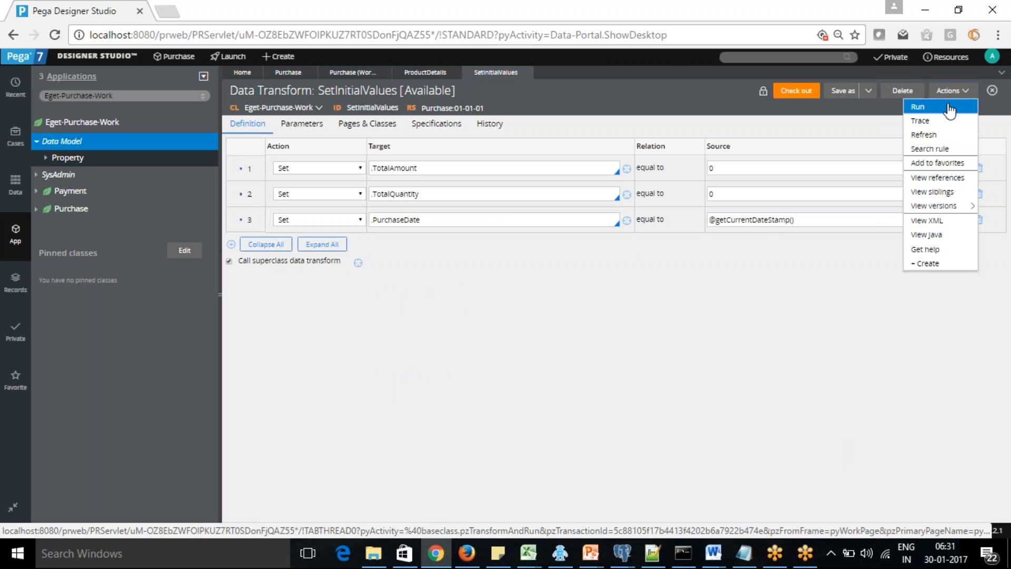
{"action": "left_click", "coordinate": [943, 106]}
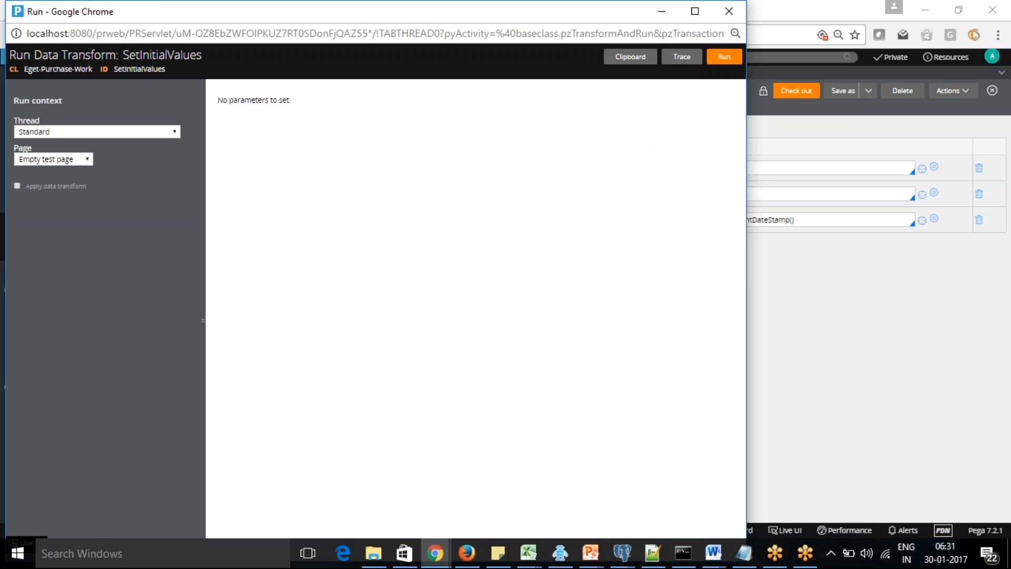
{"action": "left_click", "coordinate": [725, 58]}
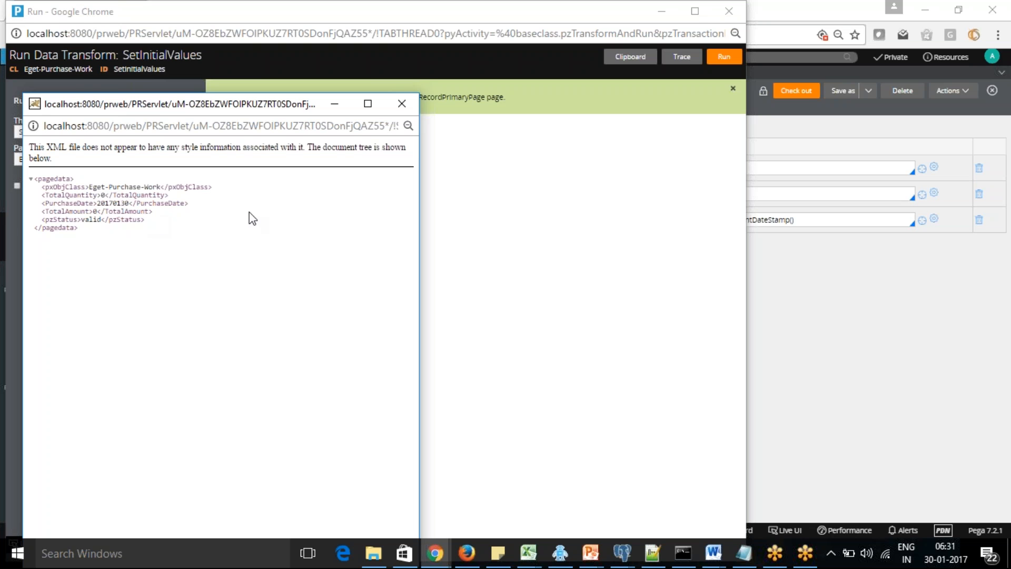
{"action": "left_click", "coordinate": [403, 104]}
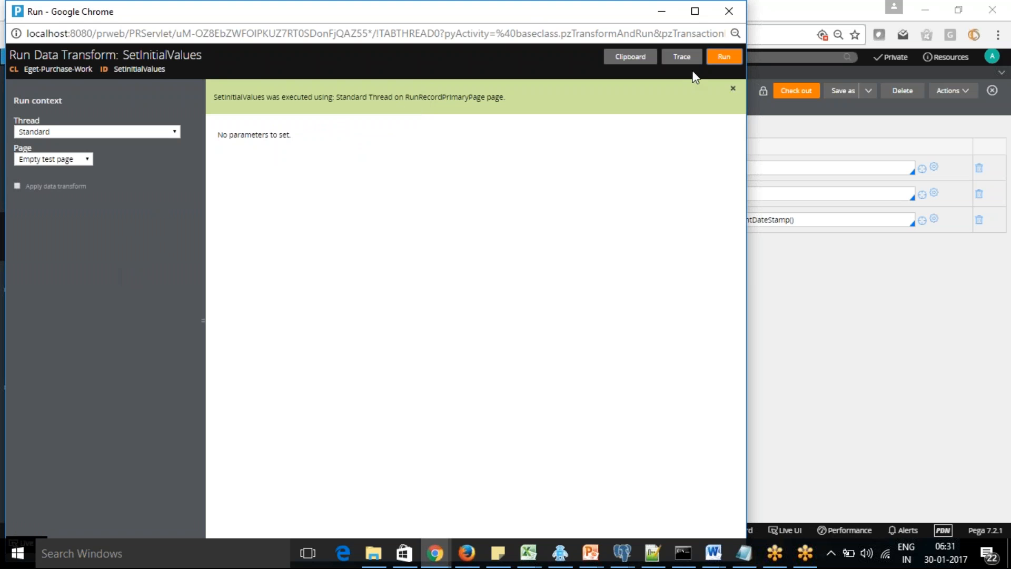
{"action": "left_click_drag", "start_coordinate": [545, 31], "coordinate": [555, 101]}
{"action": "left_click_drag", "start_coordinate": [563, 18], "coordinate": [609, 135]}
{"action": "left_click", "coordinate": [773, 129]}
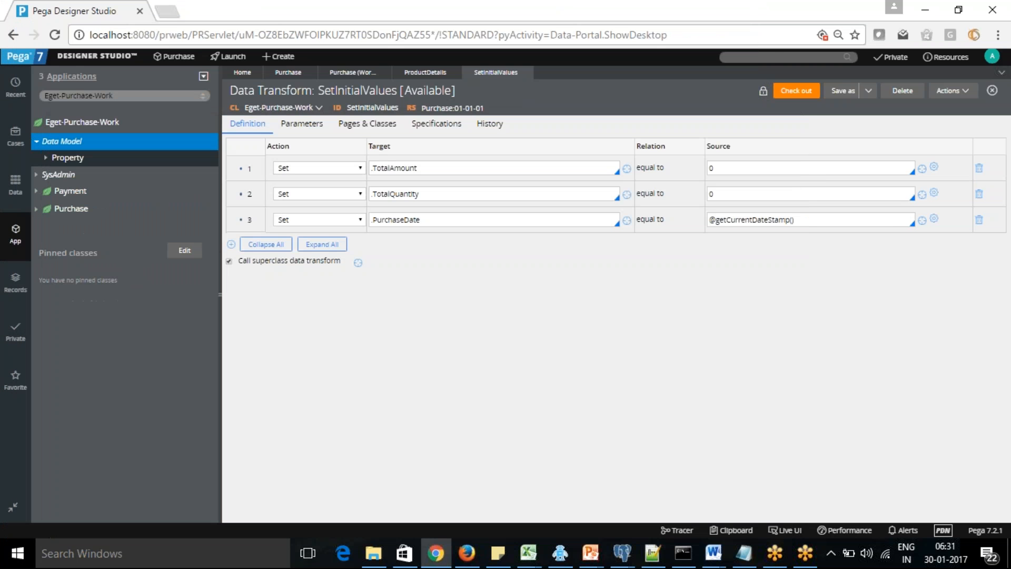
Add a fourth Set row with target .Purchase and an empty string "" as source.
{"action": "left_click", "coordinate": [231, 245]}
{"action": "left_click", "coordinate": [428, 244]}
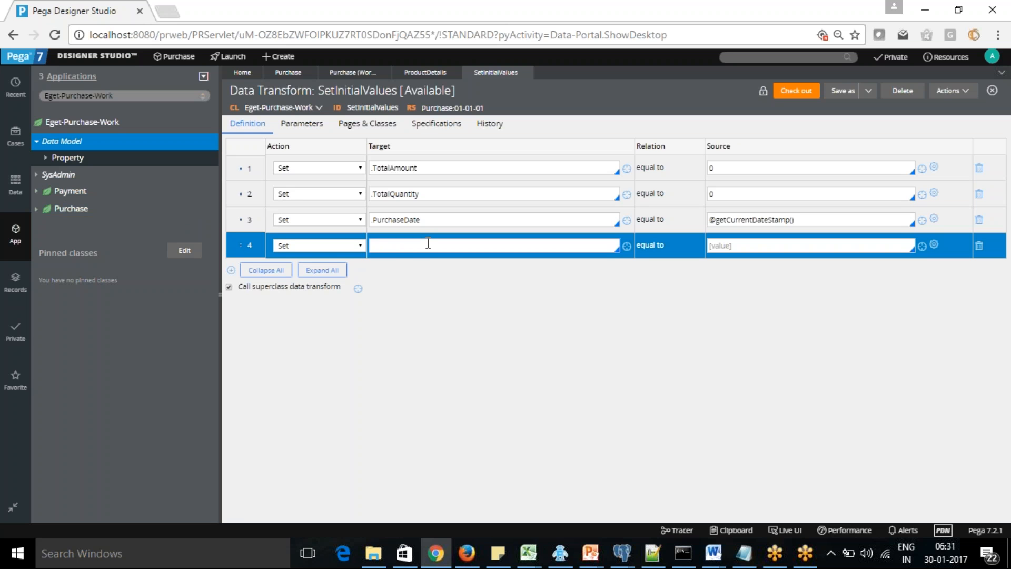
{"action": "type", "text": "."}
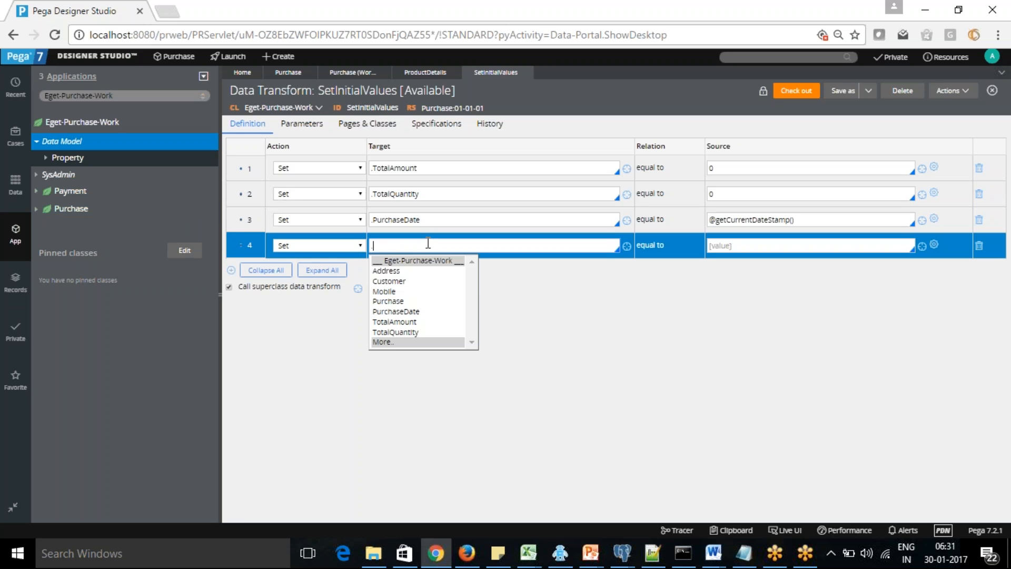
{"action": "left_click", "coordinate": [390, 302]}
{"action": "left_click", "coordinate": [719, 245]}
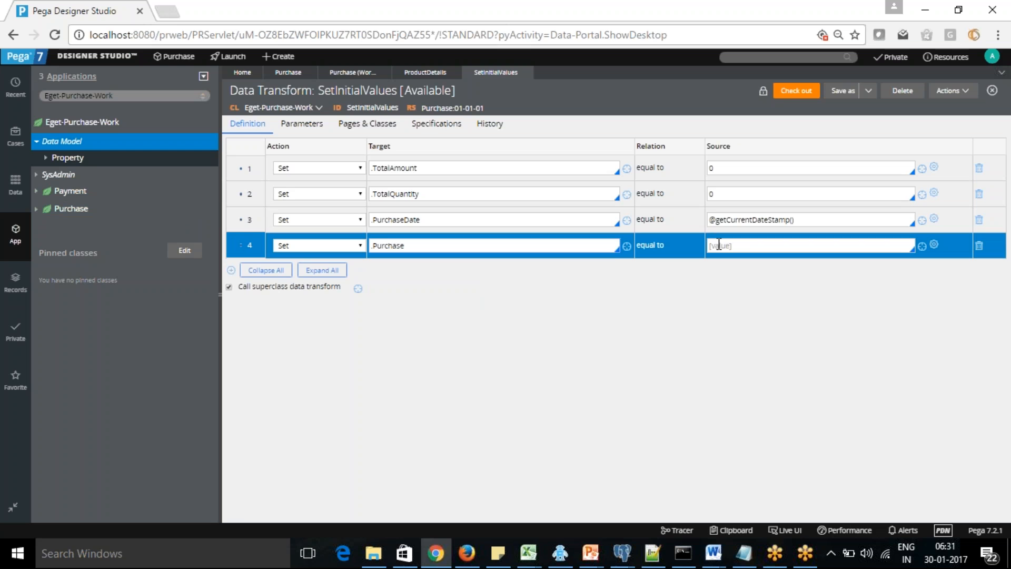
{"action": "type", "text": "\"\""}
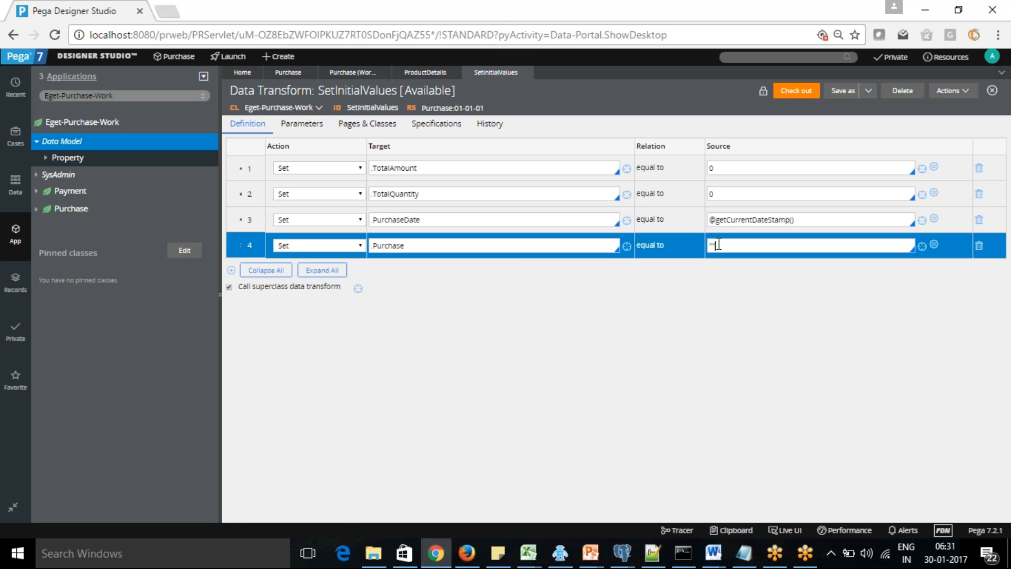
{"action": "left_click", "coordinate": [530, 308]}
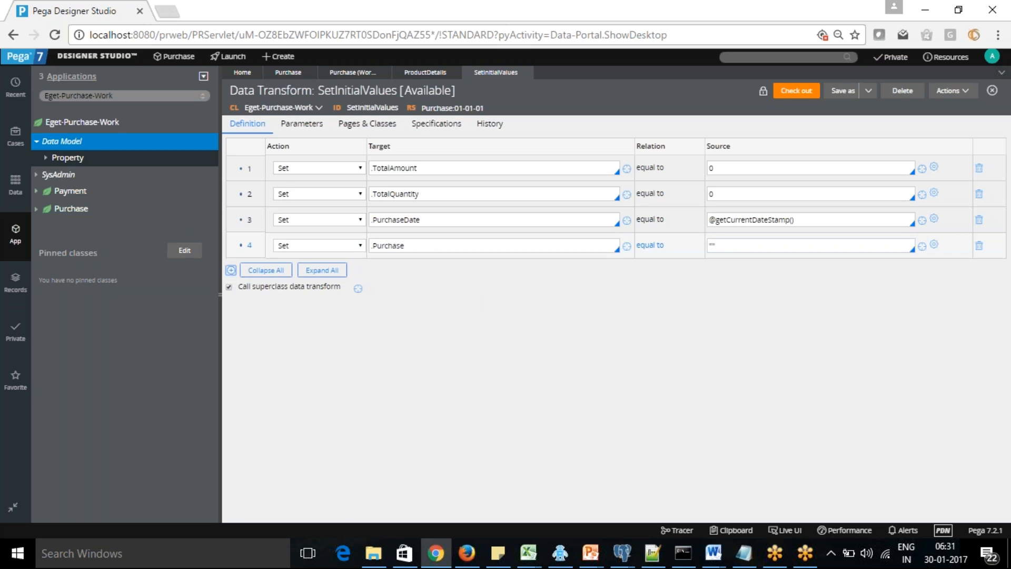
Add a fifth Set row with target .Customer and source "", and check out the rule.
{"action": "left_click", "coordinate": [232, 271]}
{"action": "left_click", "coordinate": [395, 269]}
{"action": "type", "text": "."}
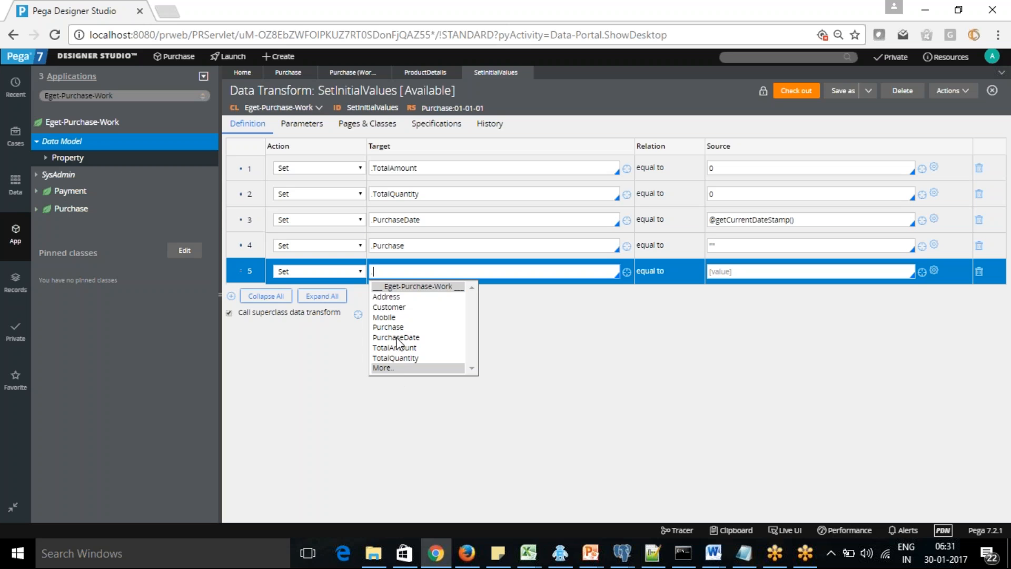
{"action": "left_click", "coordinate": [401, 307]}
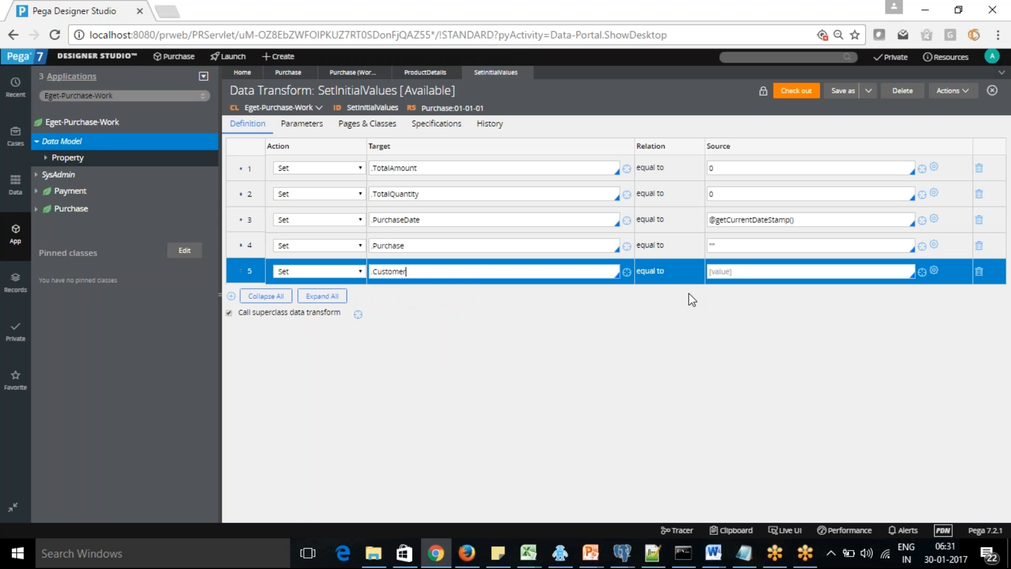
{"action": "left_click", "coordinate": [754, 272]}
{"action": "type", "text": "\"\""}
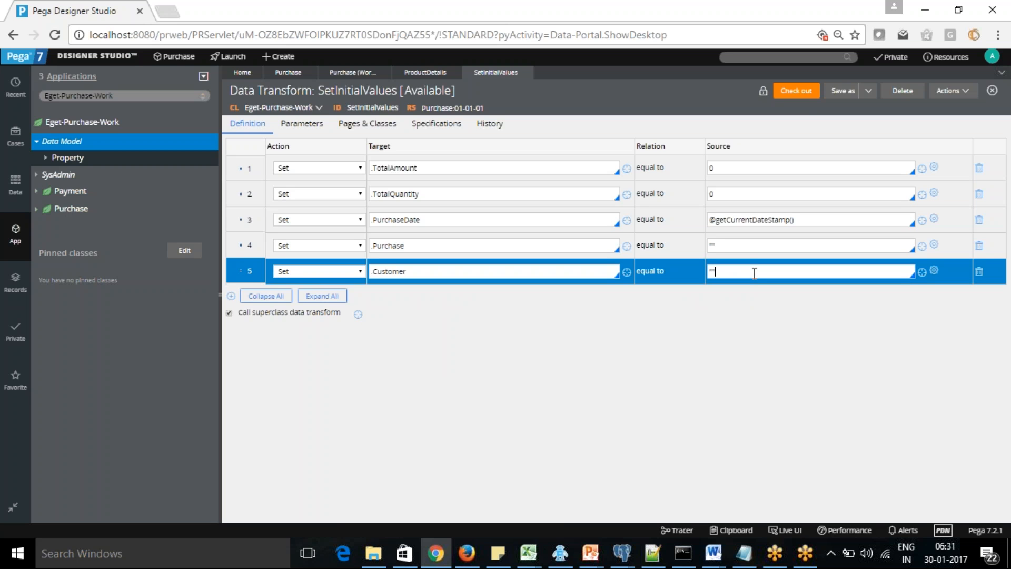
{"action": "left_click", "coordinate": [802, 95]}
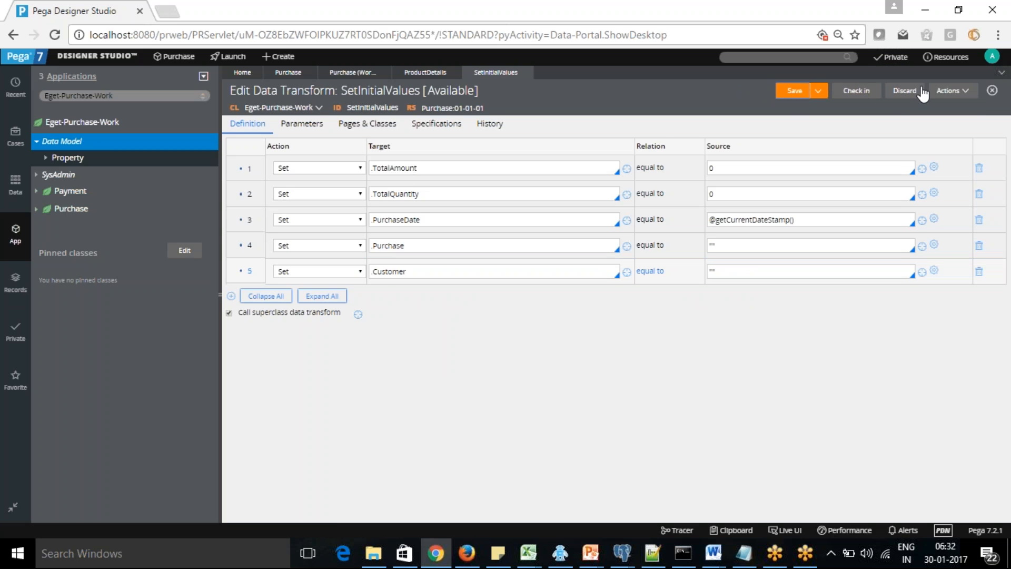
Run the checked-out data transform again and examine the Purchase and Customer entries in the page XML.
{"action": "left_click", "coordinate": [966, 93]}
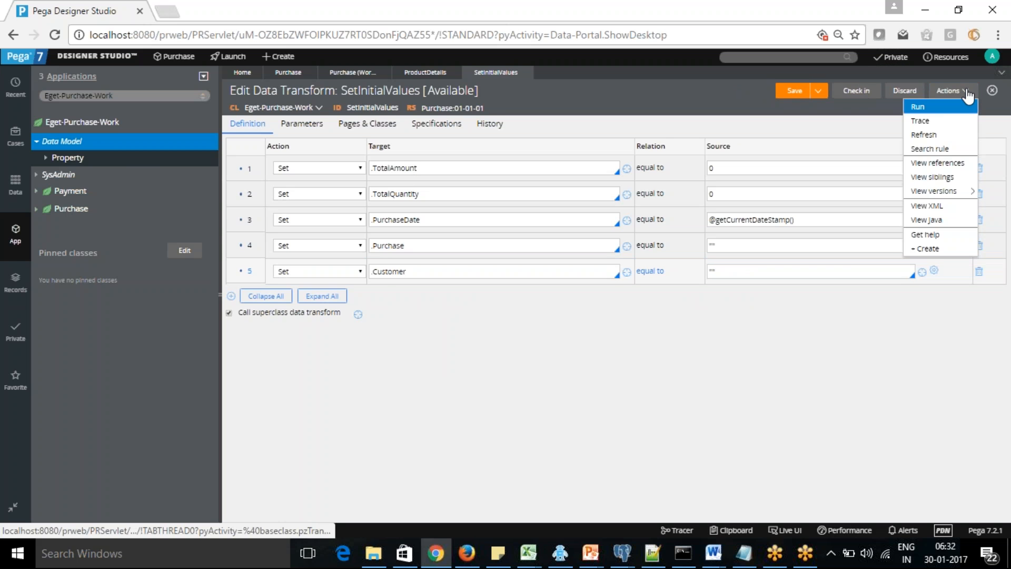
{"action": "left_click", "coordinate": [944, 109]}
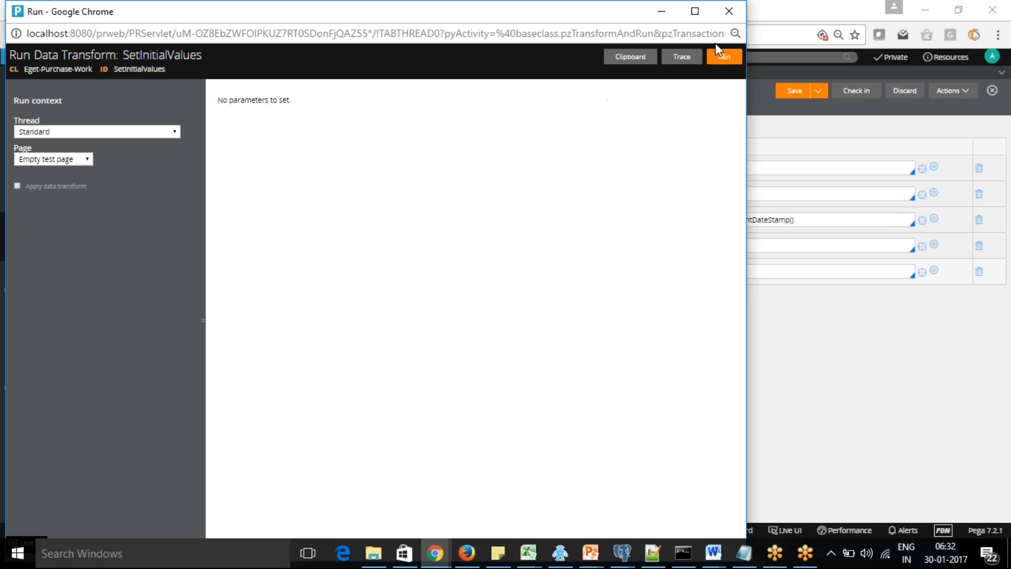
{"action": "left_click", "coordinate": [723, 56]}
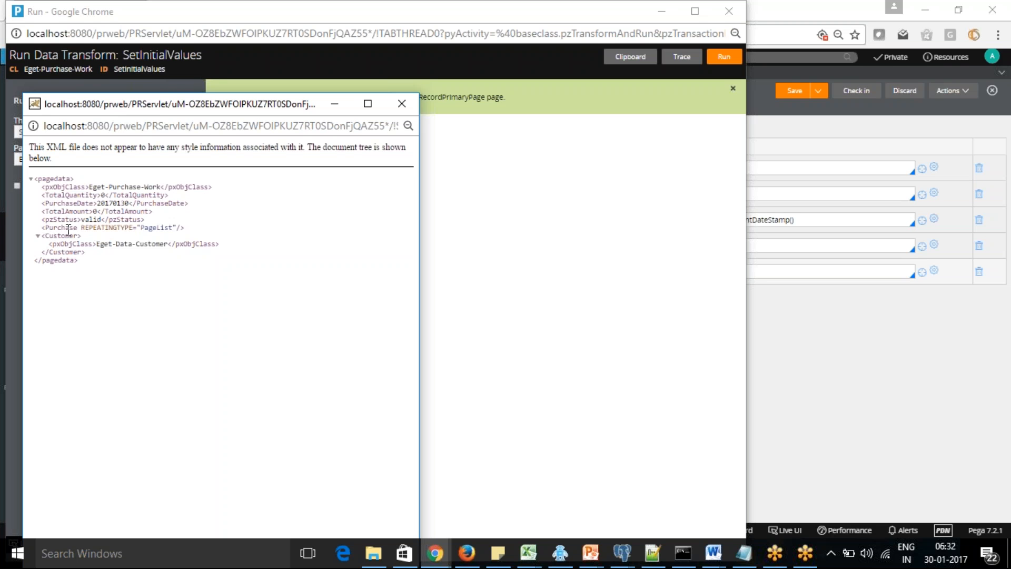
{"action": "left_click", "coordinate": [334, 105]}
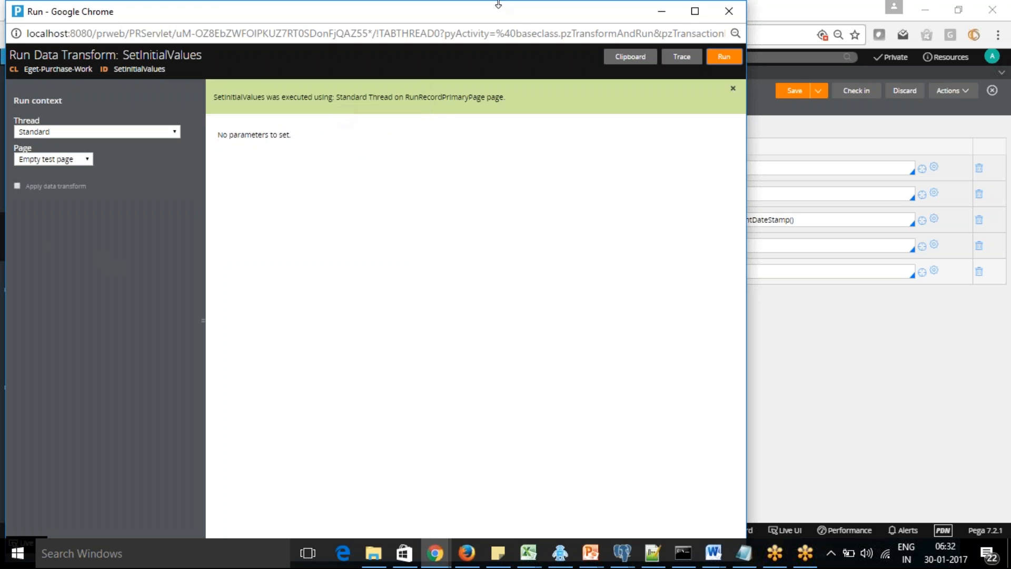
{"action": "left_click_drag", "start_coordinate": [502, 15], "coordinate": [494, 55]}
{"action": "left_click", "coordinate": [652, 52]}
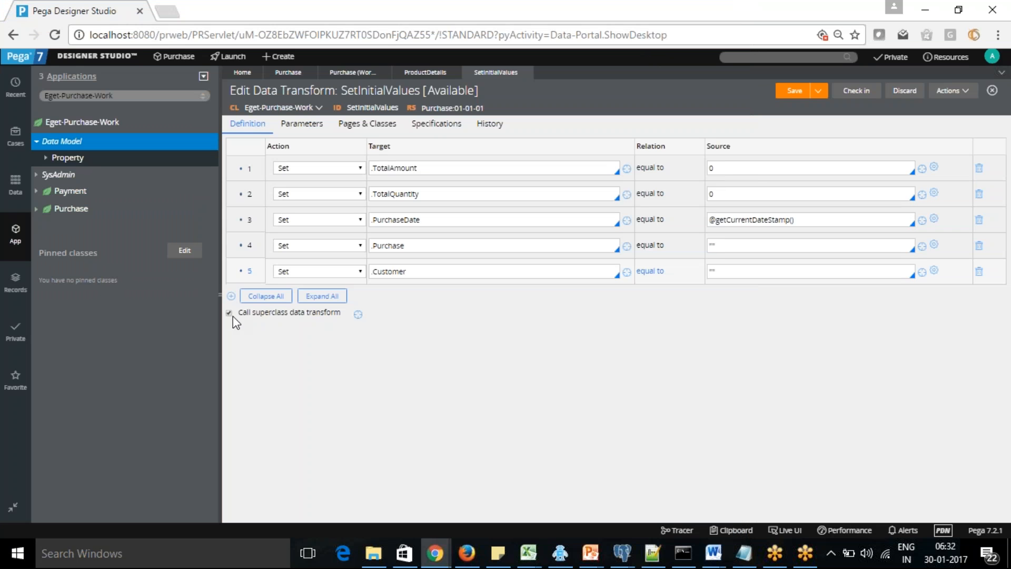
Add a sixth row to the data transform and set its action to When.
{"action": "left_click", "coordinate": [231, 296]}
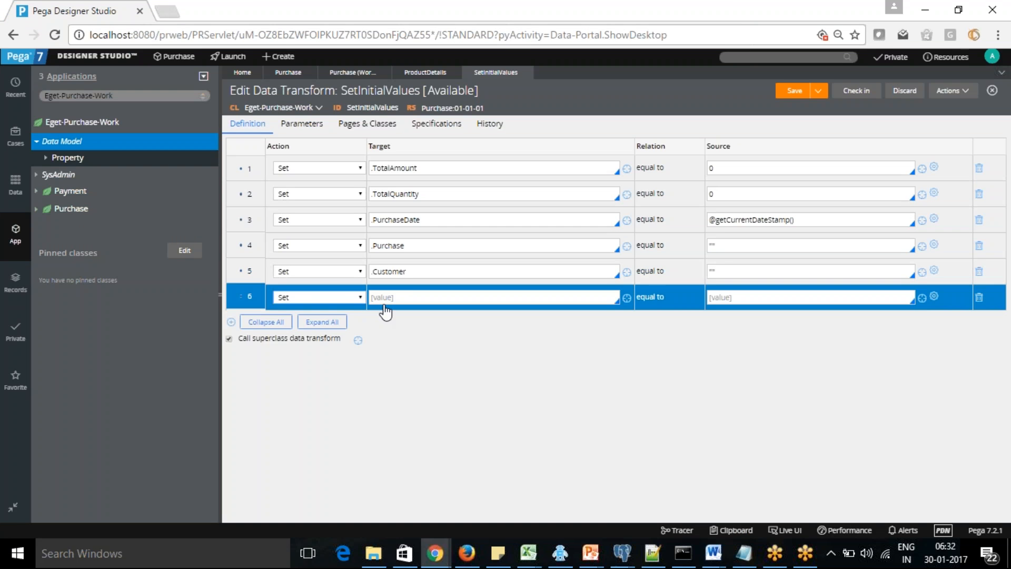
{"action": "left_click", "coordinate": [361, 298]}
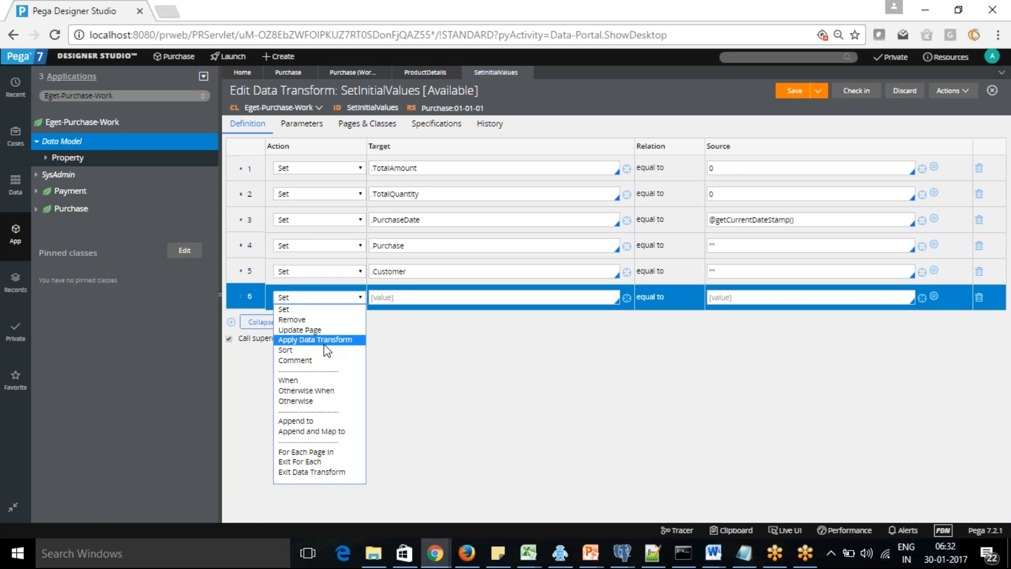
{"action": "left_click", "coordinate": [325, 381]}
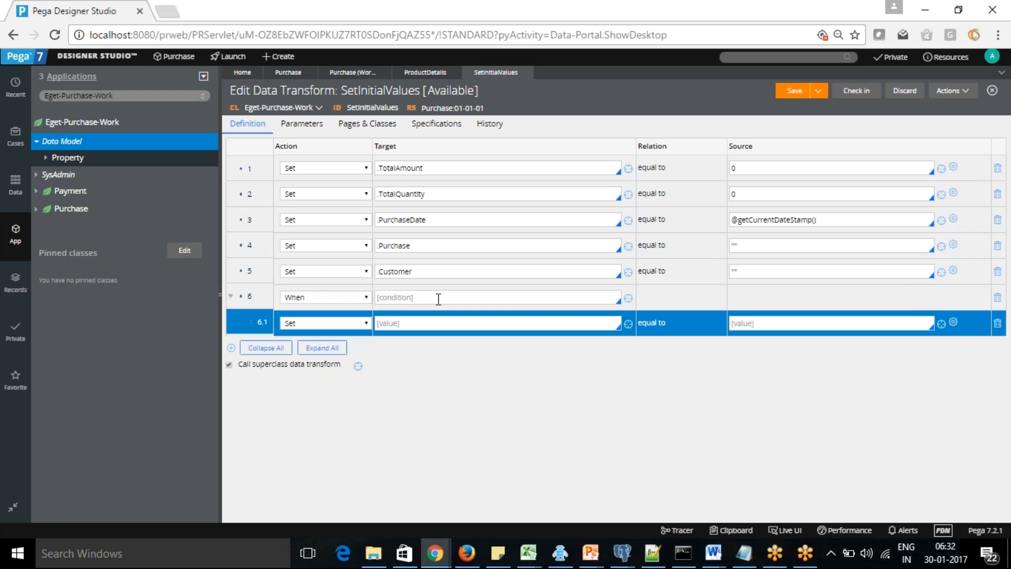
Enter .TotalAmount == 0 as the condition of the When row.
{"action": "left_click", "coordinate": [460, 295]}
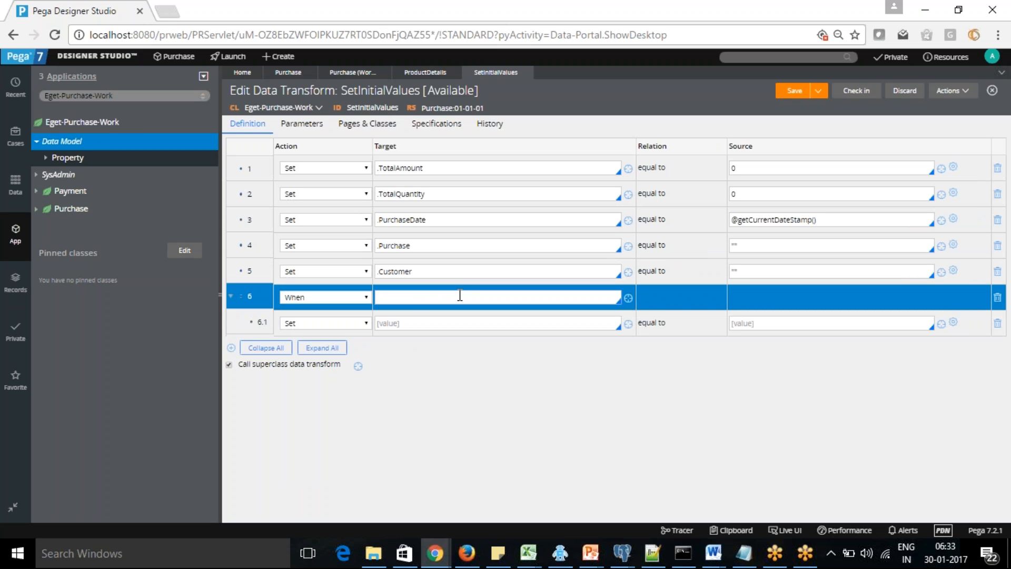
{"action": "left_click", "coordinate": [460, 296]}
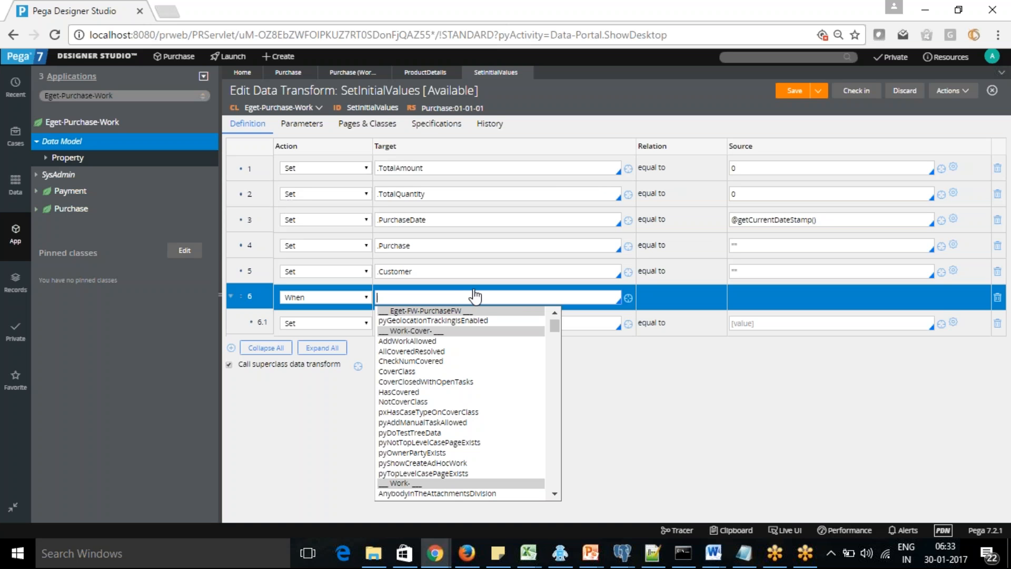
{"action": "key", "text": "Tab"}
{"action": "left_click", "coordinate": [465, 298]}
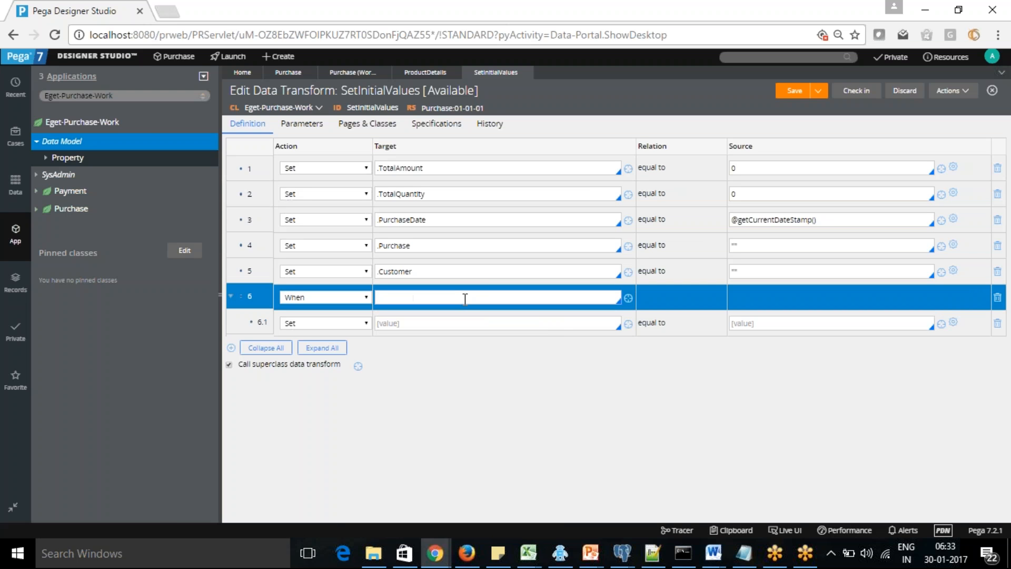
{"action": "type", "text": "Total"}
{"action": "key", "text": "BackSpace"}
{"action": "key", "text": "BackSpace"}
{"action": "key", "text": "BackSpace"}
{"action": "key", "text": "BackSpace"}
{"action": "key", "text": "BackSpace"}
{"action": "type", "text": ".totl"}
{"action": "key", "text": "BackSpace"}
{"action": "key", "text": "BackSpace"}
{"action": "key", "text": "BackSpace"}
{"action": "key", "text": "BackSpace"}
{"action": "type", "text": "Toal"}
{"action": "key", "text": "BackSpace"}
{"action": "key", "text": "BackSpace"}
{"action": "type", "text": "talAmount == 0"}
Set the target of the Set row nested under the When condition to .Customer.CustomerType.
{"action": "left_click", "coordinate": [412, 323]}
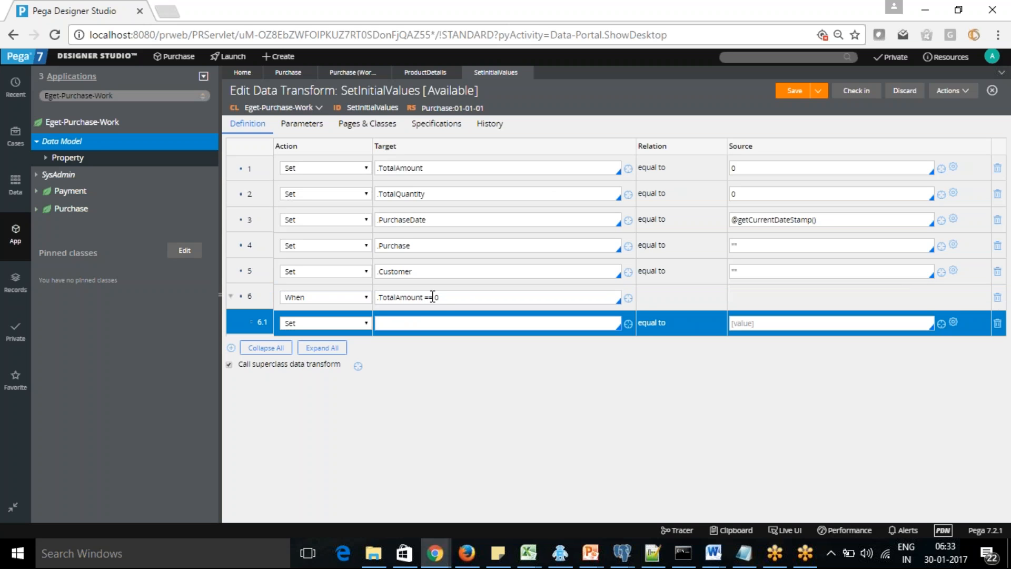
{"action": "left_click", "coordinate": [419, 321]}
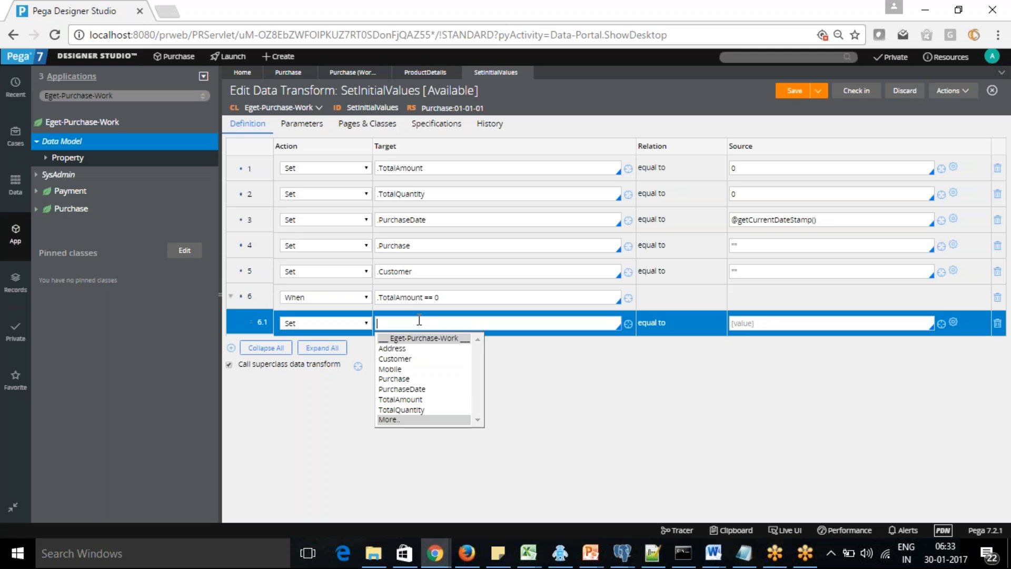
{"action": "left_click", "coordinate": [401, 360]}
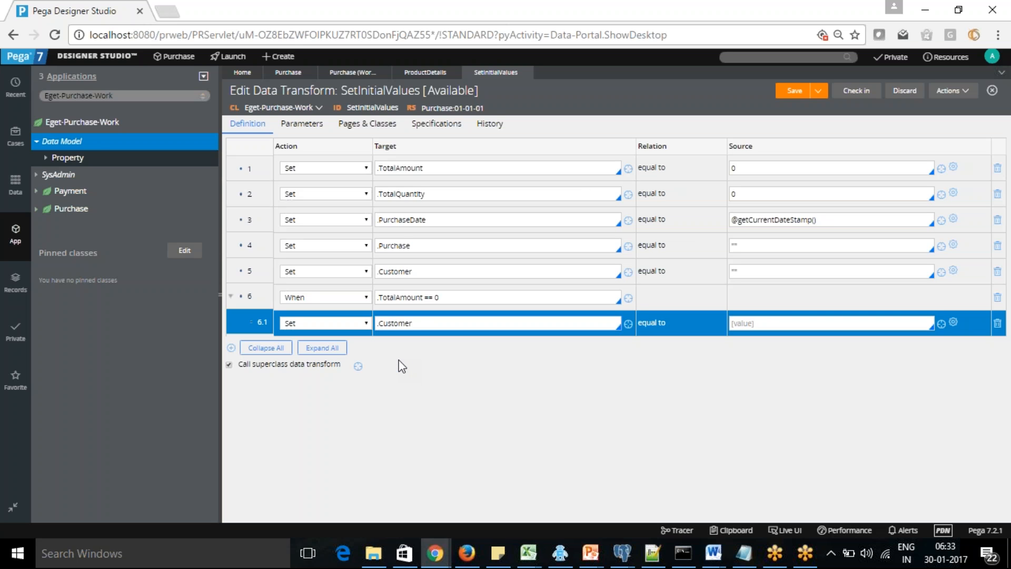
{"action": "type", "text": "."}
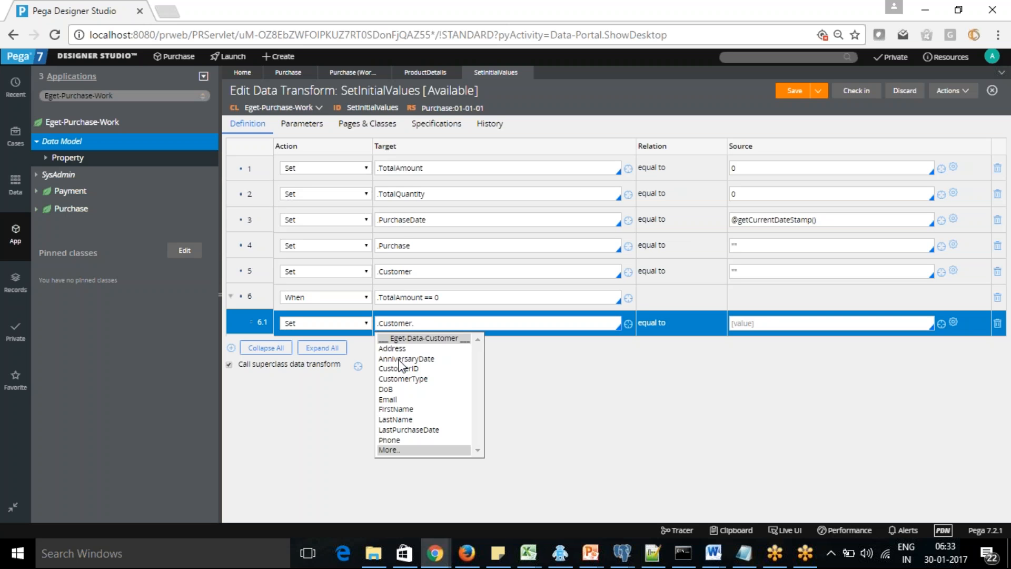
{"action": "left_click", "coordinate": [422, 378]}
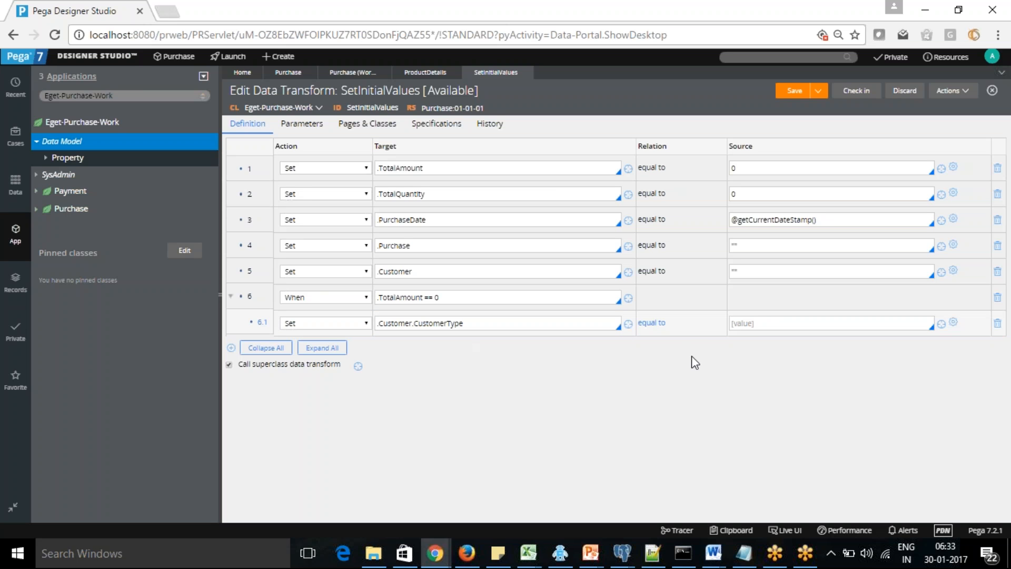
Set the source of the nested CustomerType row to "Regular" and save the data transform.
{"action": "left_click", "coordinate": [761, 323]}
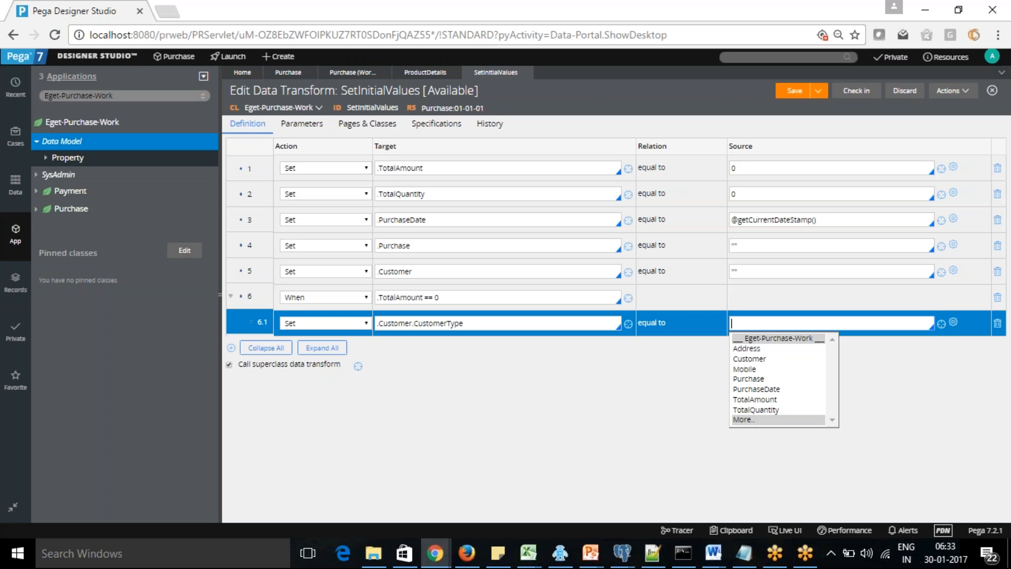
{"action": "type", "text": "\"Regual"}
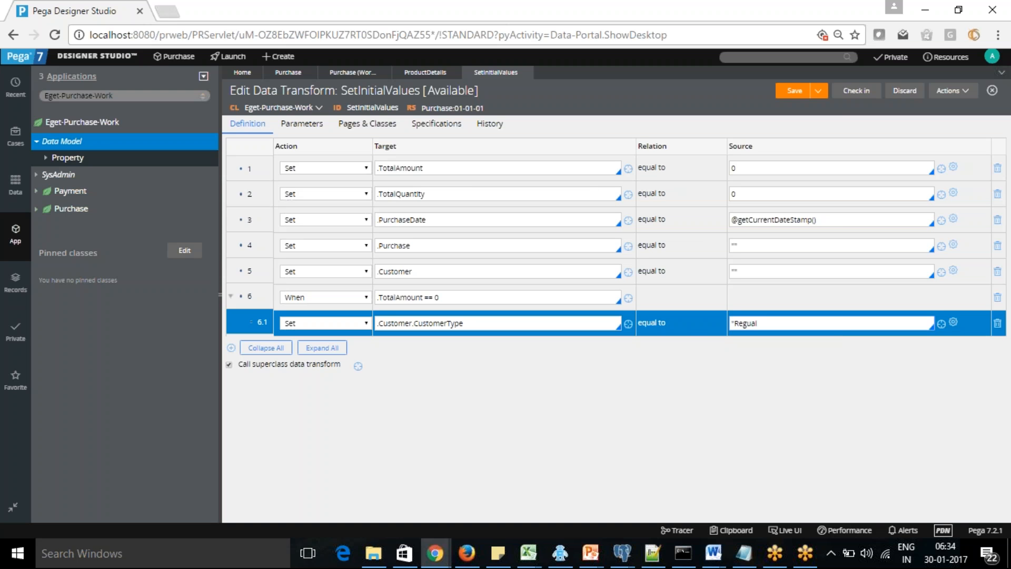
{"action": "key", "text": "BackSpace"}
{"action": "key", "text": "BackSpace"}
{"action": "type", "text": "lar\""}
{"action": "left_click", "coordinate": [816, 381]}
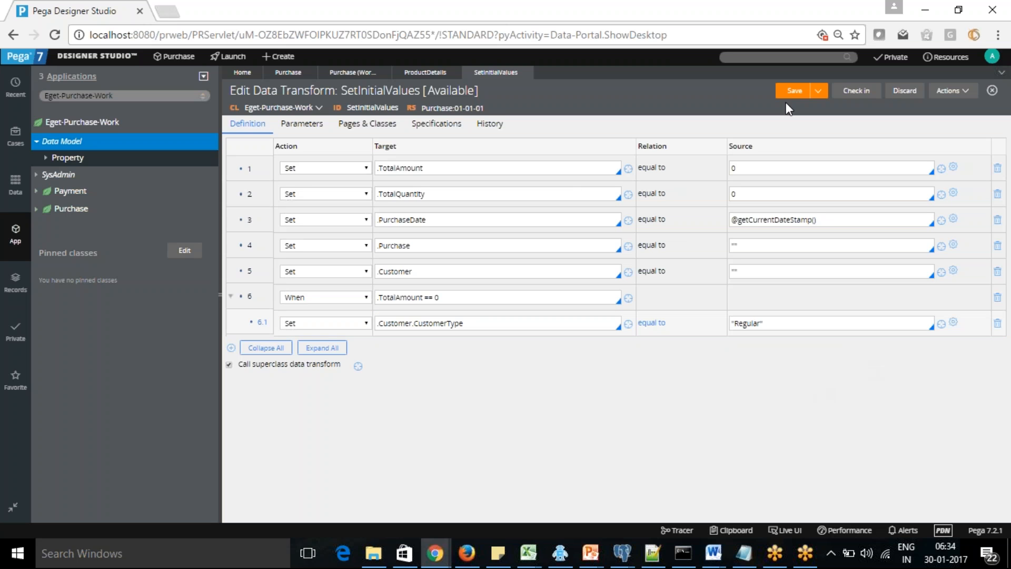
{"action": "left_click", "coordinate": [795, 91]}
Run the saved data transform, examine the CustomerType entry in the page XML, and return to the rule.
{"action": "left_click", "coordinate": [953, 90]}
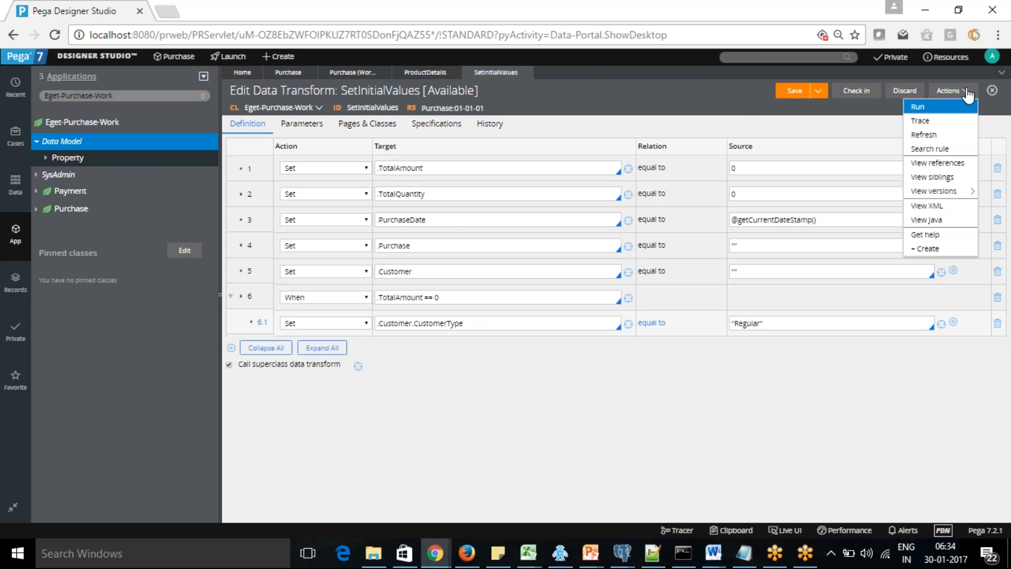
{"action": "left_click", "coordinate": [930, 112]}
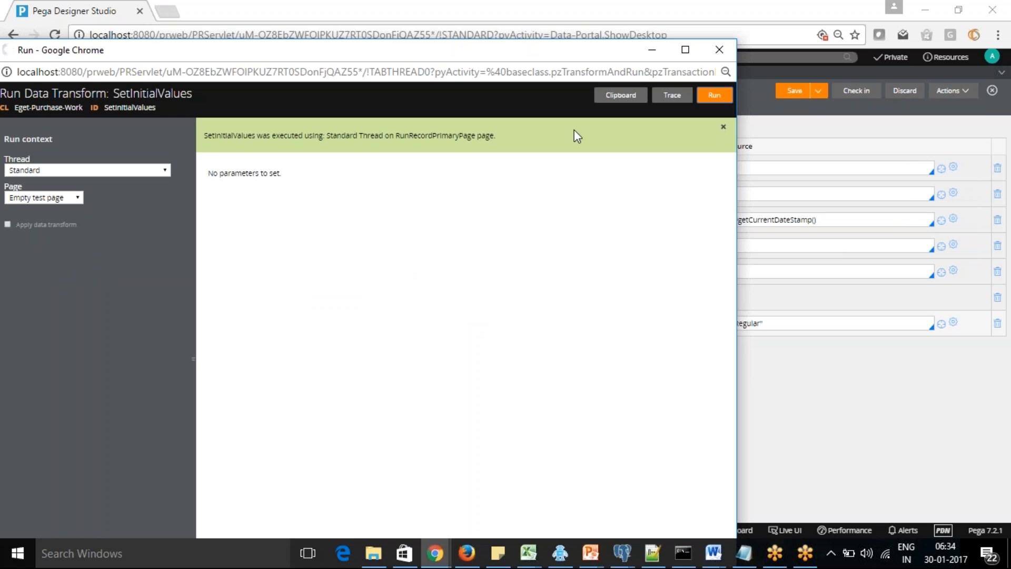
{"action": "left_click", "coordinate": [723, 97]}
{"action": "mouse_move", "coordinate": [435, 553]}
{"action": "left_click", "coordinate": [573, 492]}
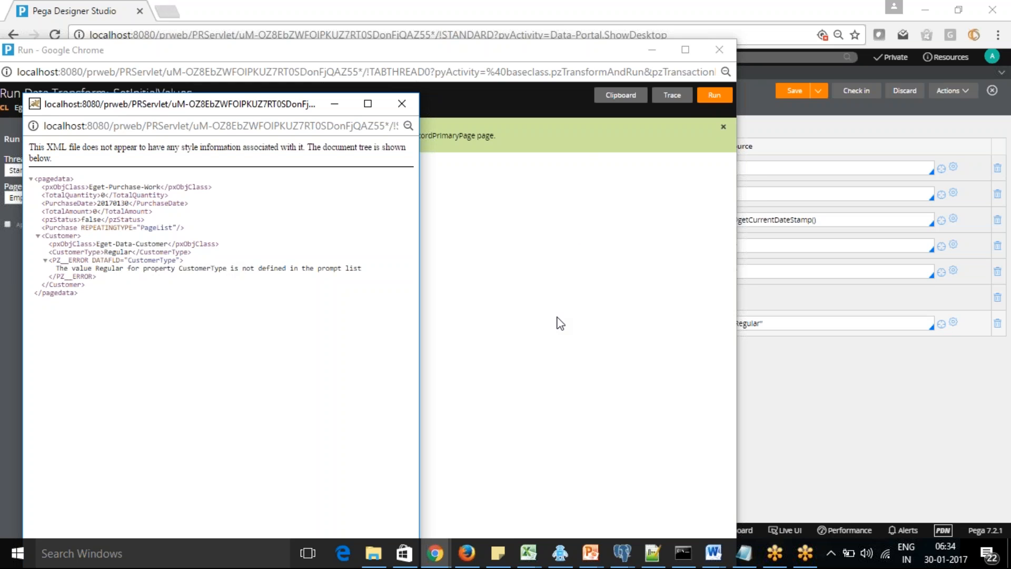
{"action": "left_click", "coordinate": [652, 50]}
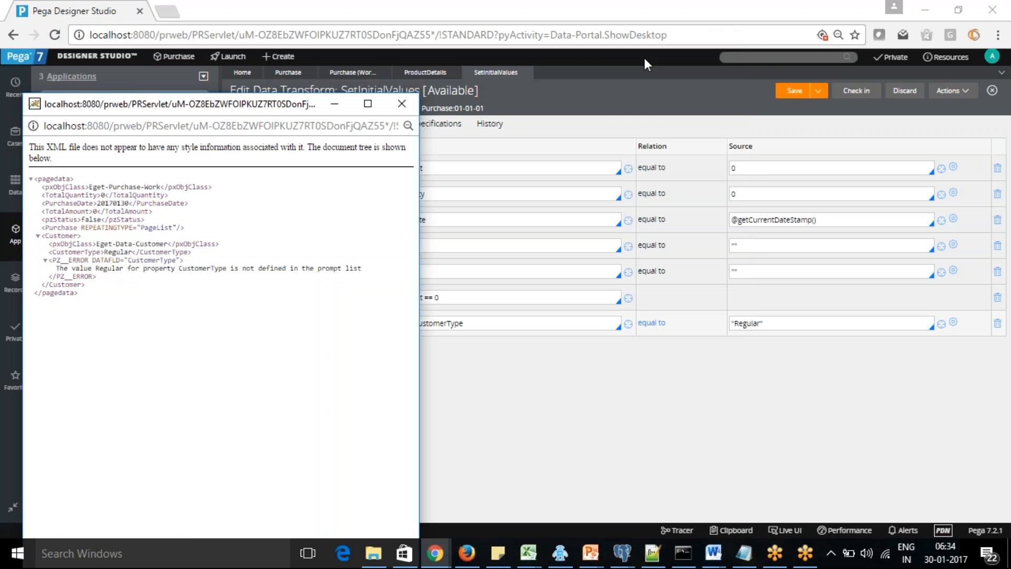
{"action": "left_click", "coordinate": [345, 105]}
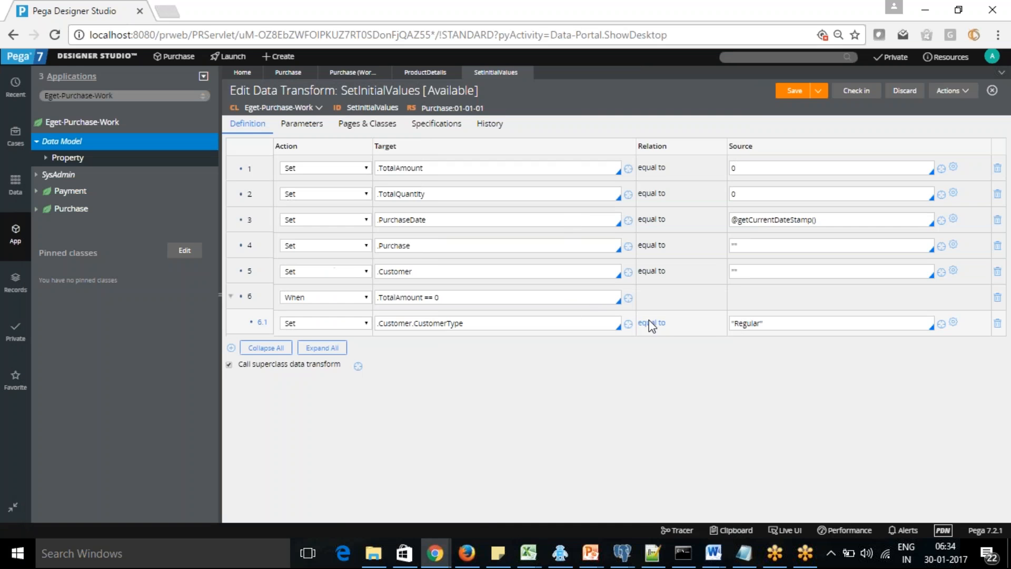
Open the CustomerType property rule, check its allowed prompt values, and return to the SetInitialValues rule.
{"action": "left_click", "coordinate": [628, 324]}
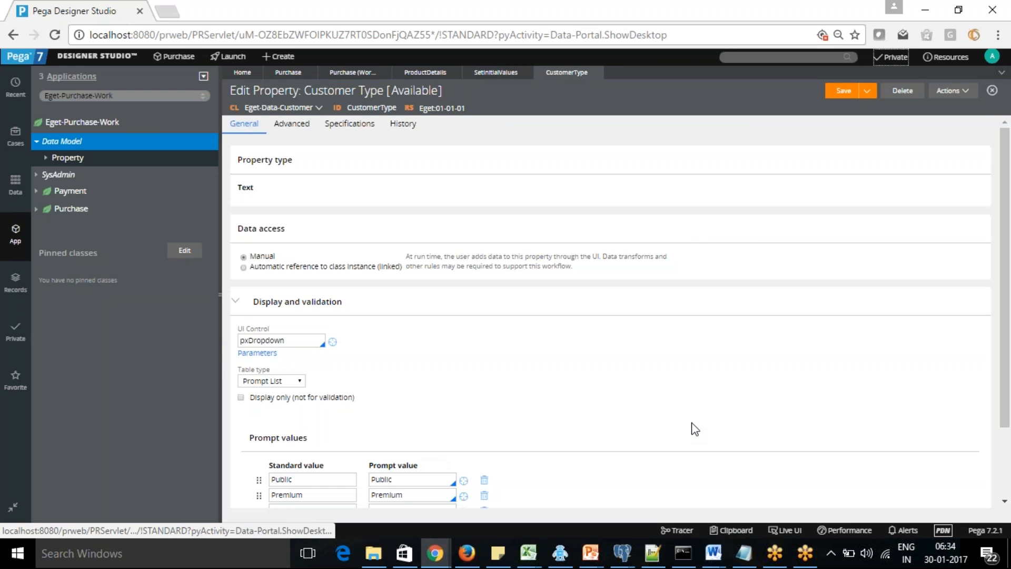
{"action": "scroll", "coordinate": [1009, 324], "scroll_direction": "down", "scroll_amount": 2}
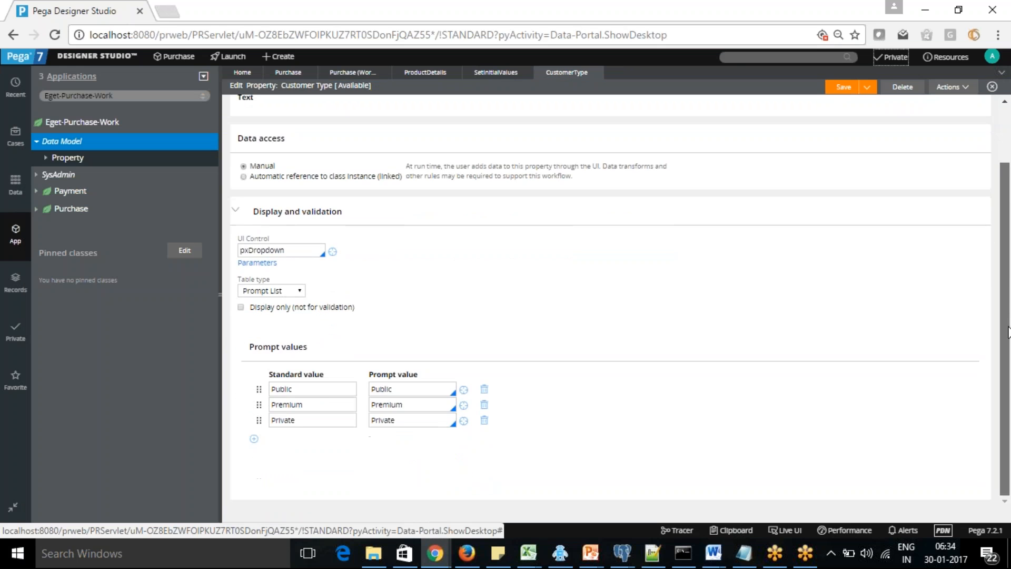
{"action": "left_click_drag", "start_coordinate": [1005, 301], "coordinate": [1005, 302]}
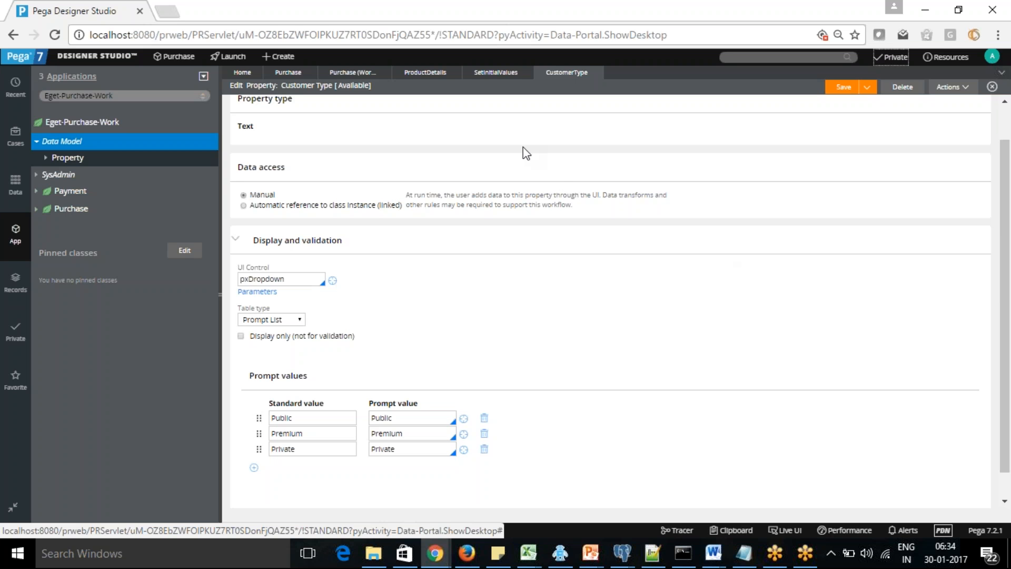
{"action": "left_click", "coordinate": [486, 72]}
{"action": "left_click", "coordinate": [766, 325]}
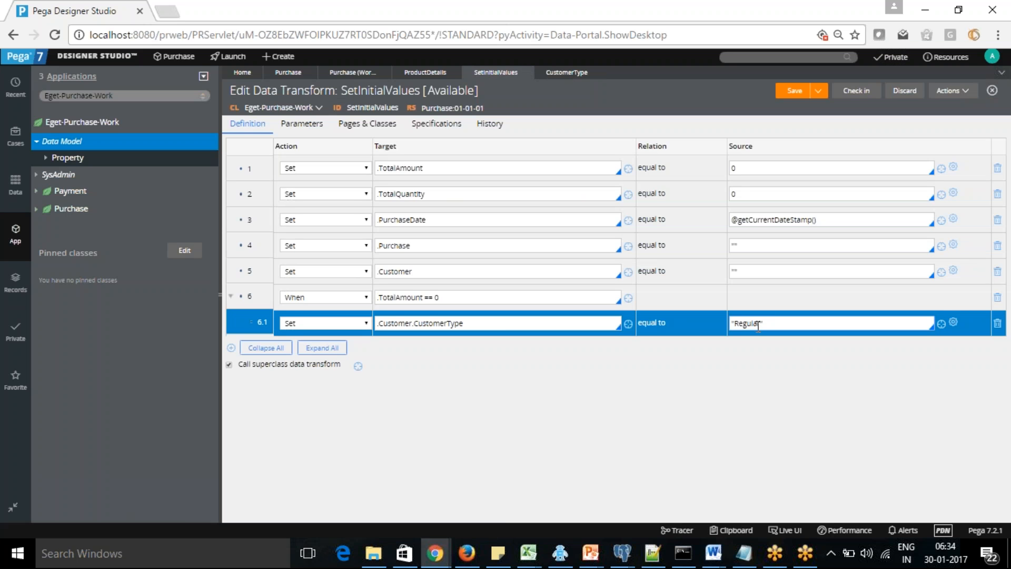
{"action": "left_click", "coordinate": [732, 324]}
{"action": "left_click", "coordinate": [763, 323]}
{"action": "left_click", "coordinate": [756, 245]}
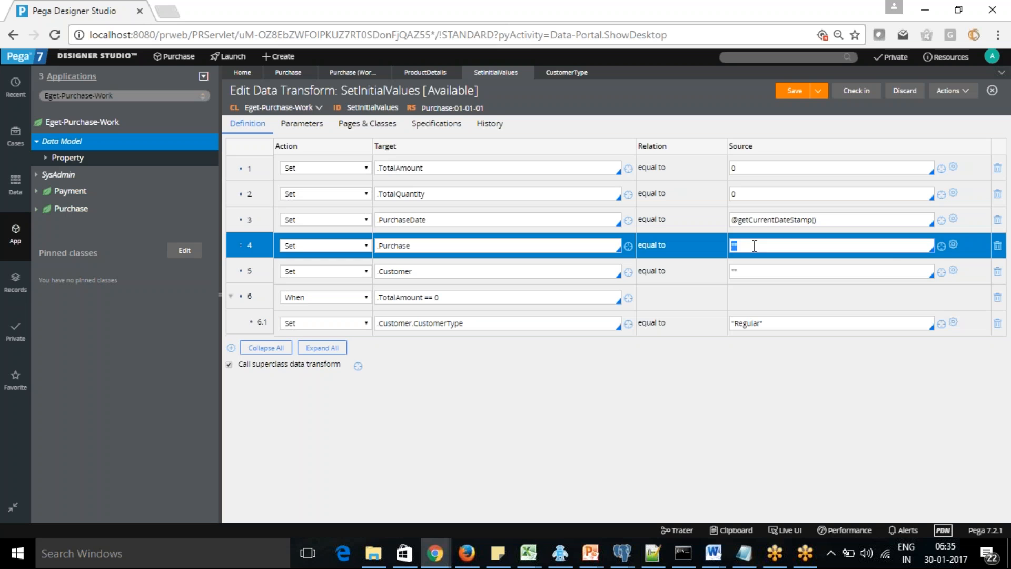
{"action": "left_click", "coordinate": [763, 272]}
{"action": "type", "text": "\"\""}
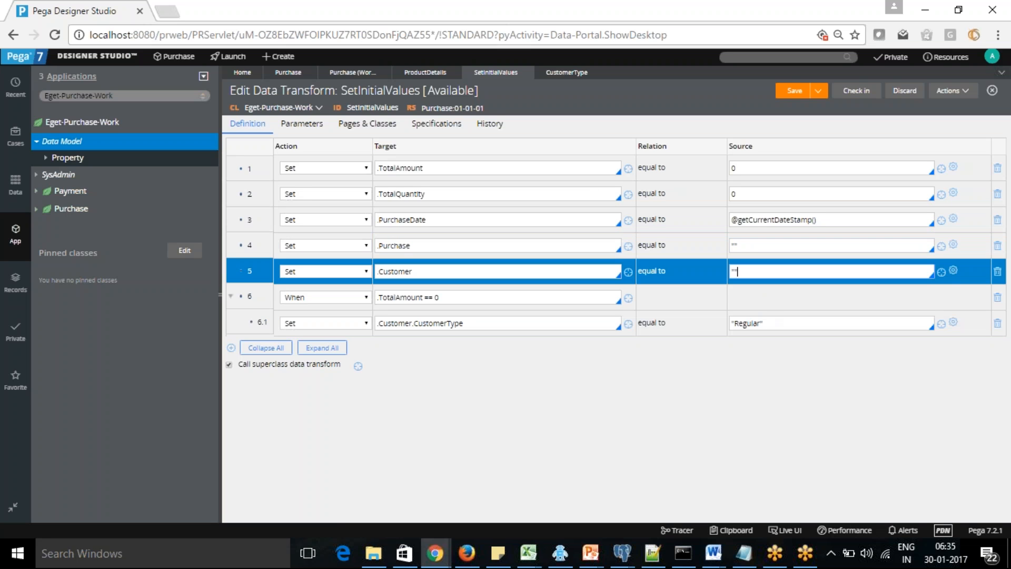
Replace the source of the nested CustomerType row with "Public" and save the data transform.
{"action": "left_click", "coordinate": [766, 323]}
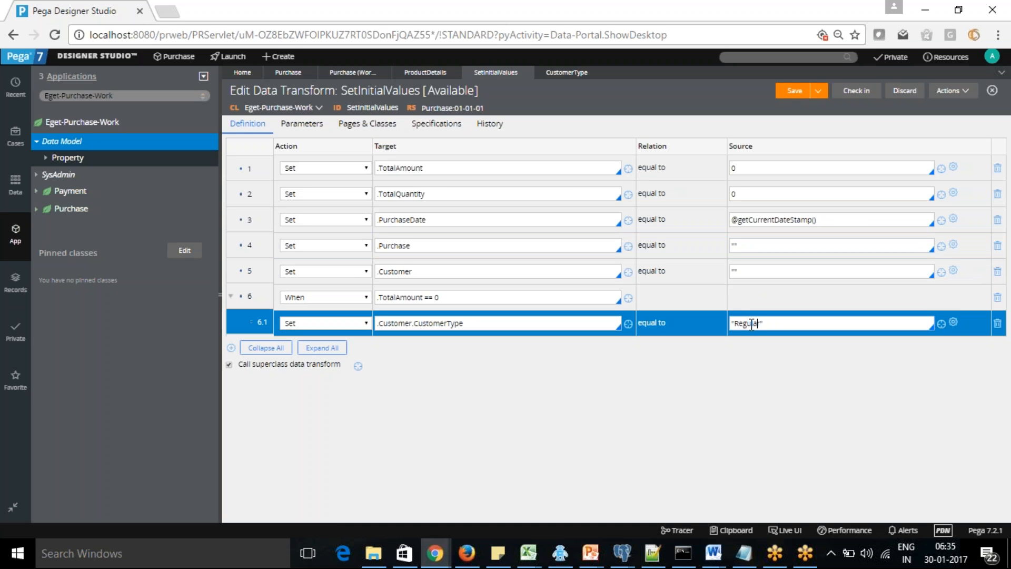
{"action": "key", "text": "BackSpace"}
{"action": "key", "text": "BackSpace"}
{"action": "key", "text": "BackSpace"}
{"action": "key", "text": "BackSpace"}
{"action": "key", "text": "BackSpace"}
{"action": "key", "text": "BackSpace"}
{"action": "key", "text": "BackSpace"}
{"action": "type", "text": "Public\""}
{"action": "left_click", "coordinate": [795, 92]}
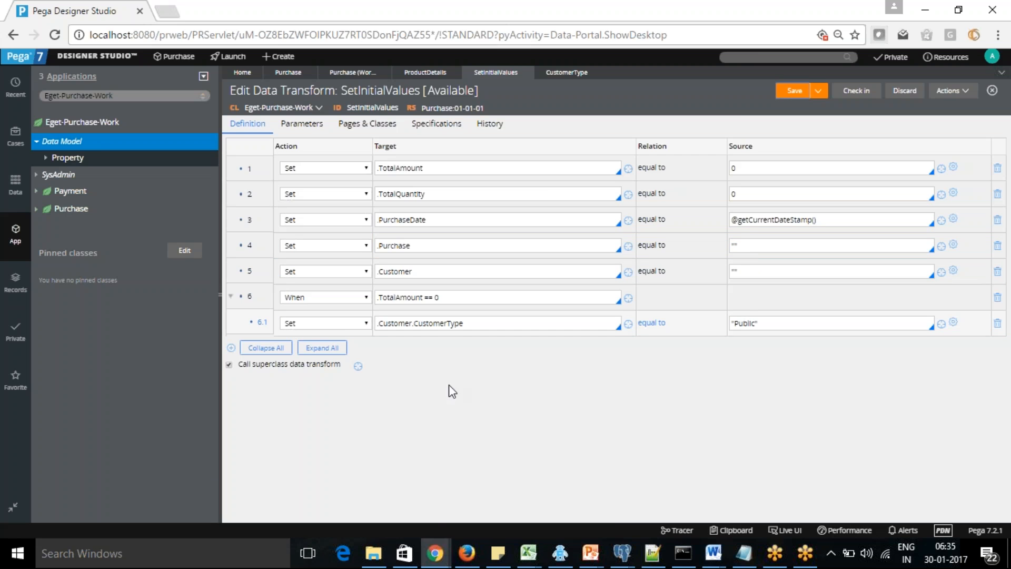
Rerun the data transform, examine the CustomerType value in the page XML, and close the XML and run windows.
{"action": "mouse_move", "coordinate": [434, 542]}
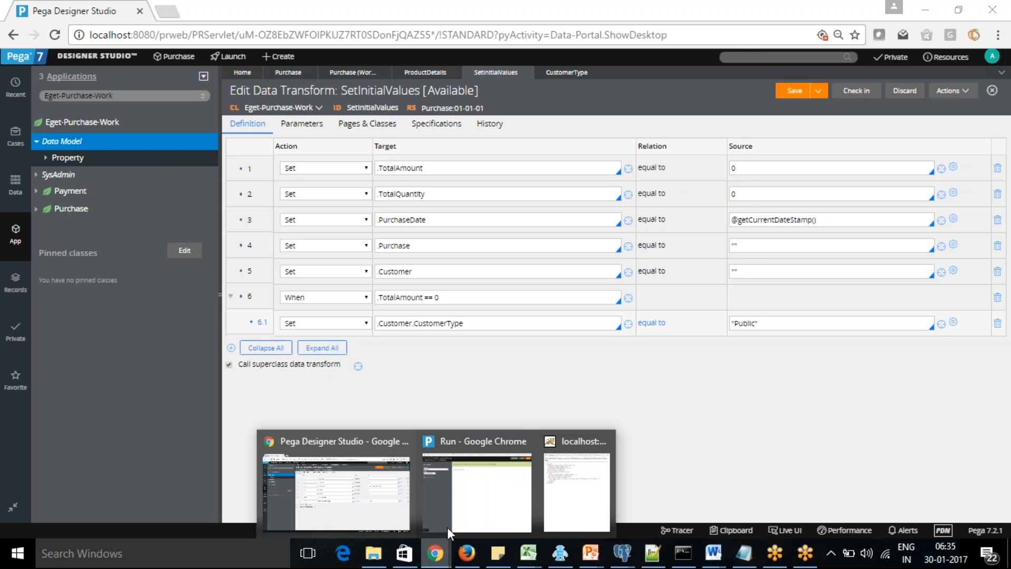
{"action": "left_click", "coordinate": [508, 495]}
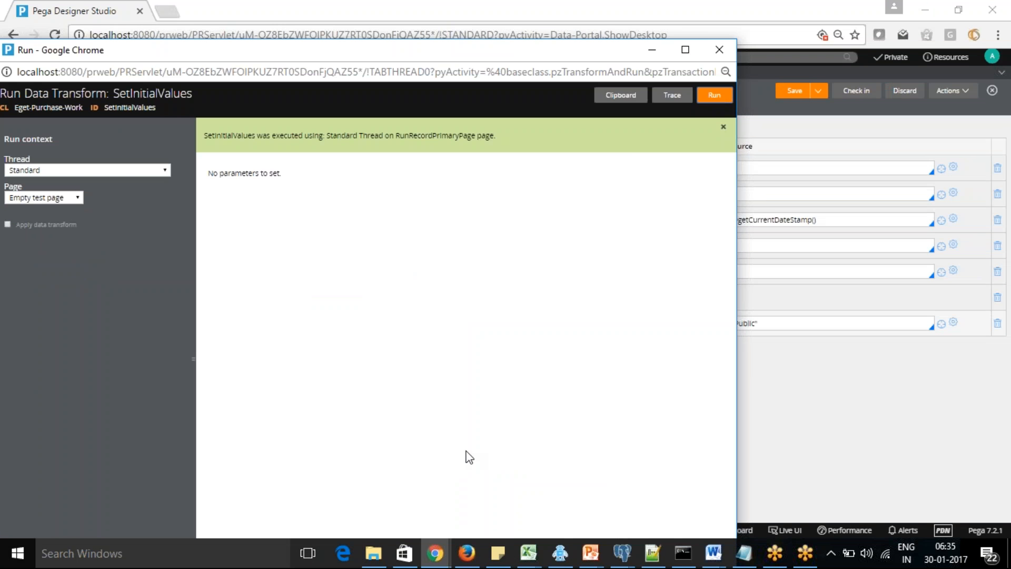
{"action": "left_click", "coordinate": [438, 554]}
{"action": "left_click", "coordinate": [548, 509]}
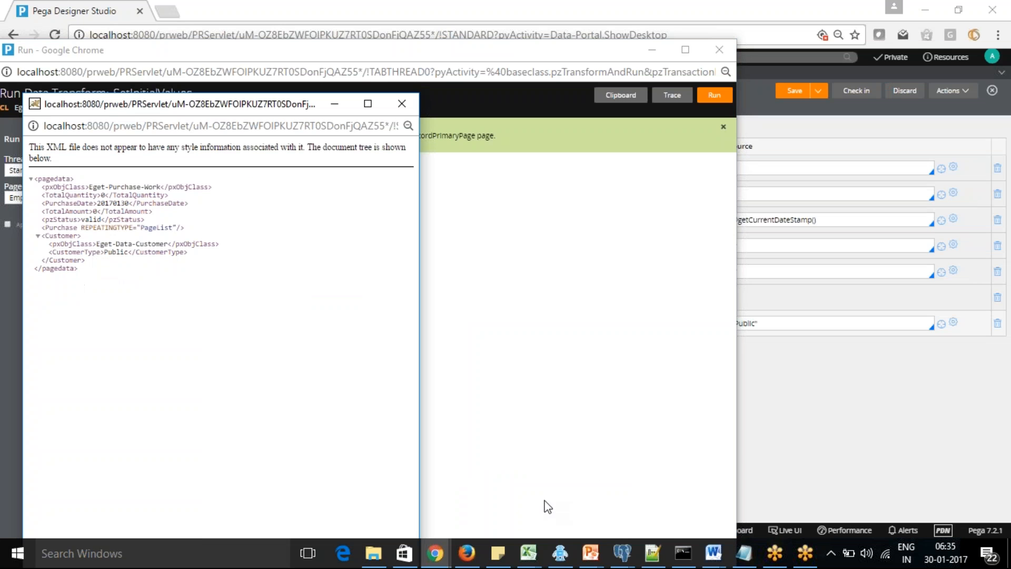
{"action": "left_click_drag", "start_coordinate": [53, 252], "coordinate": [13, 179]}
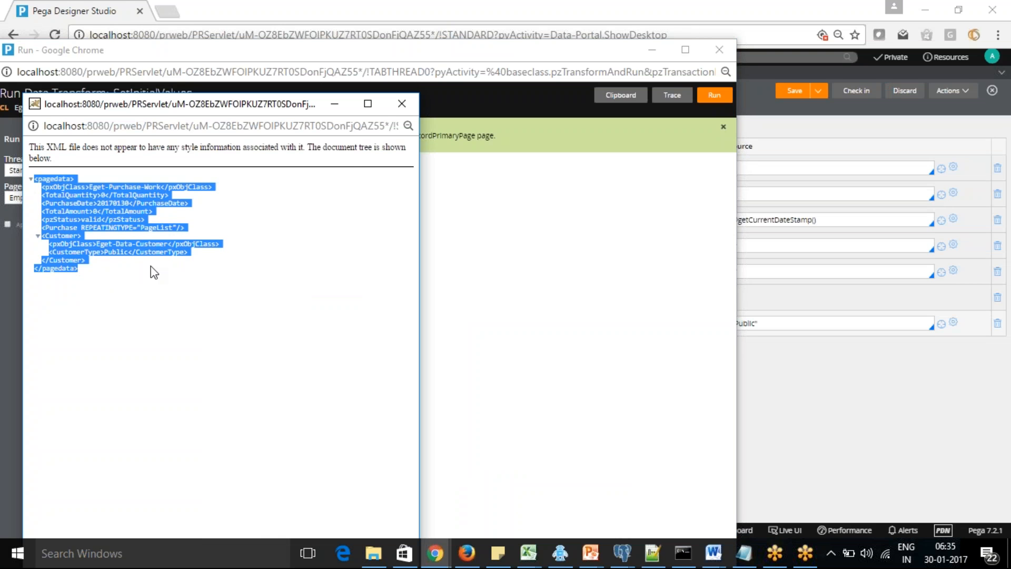
{"action": "left_click", "coordinate": [201, 297]}
{"action": "left_click", "coordinate": [401, 103]}
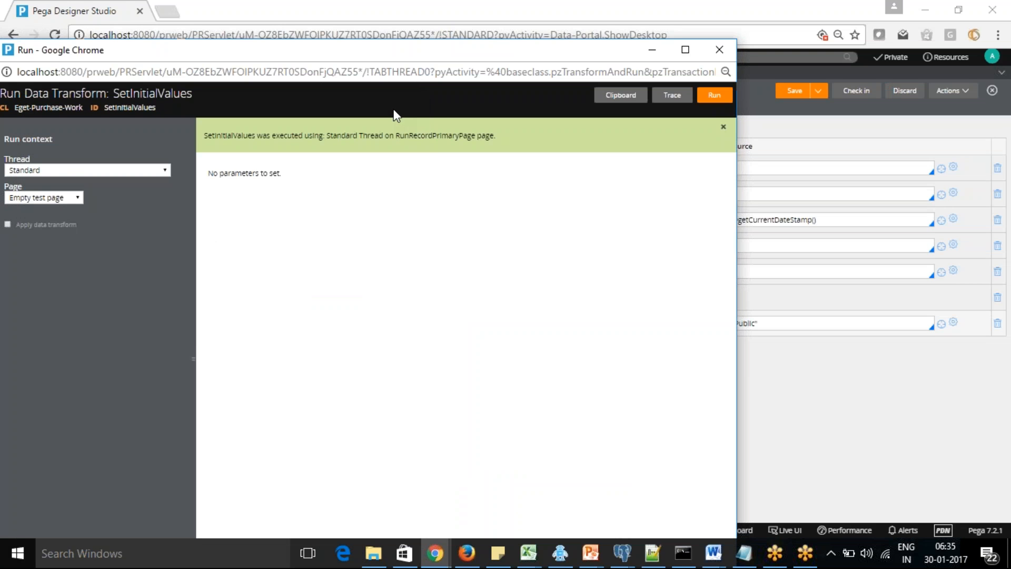
{"action": "left_click_drag", "start_coordinate": [461, 48], "coordinate": [511, 100]}
{"action": "left_click", "coordinate": [720, 109]}
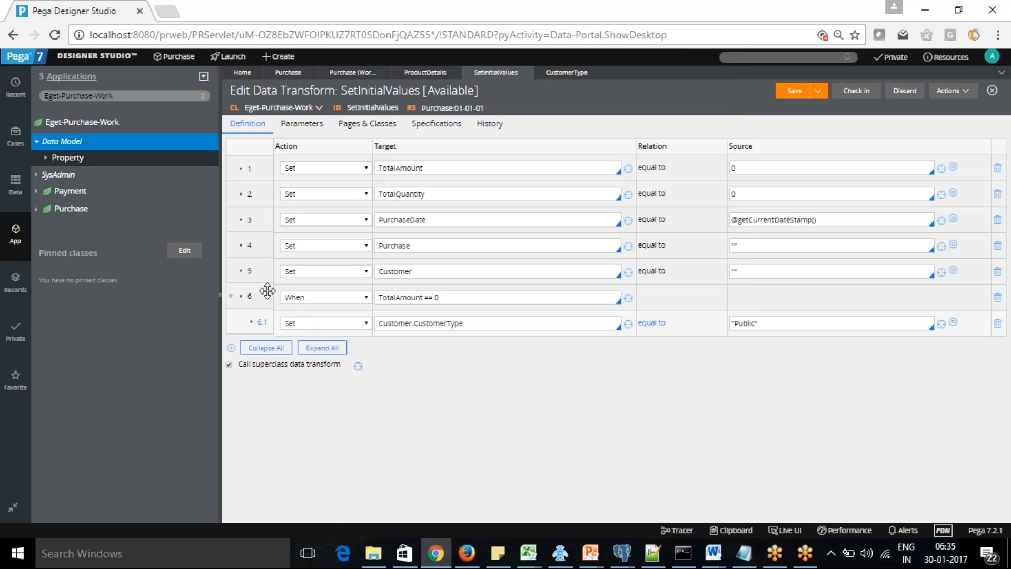
{"action": "left_click", "coordinate": [339, 324]}
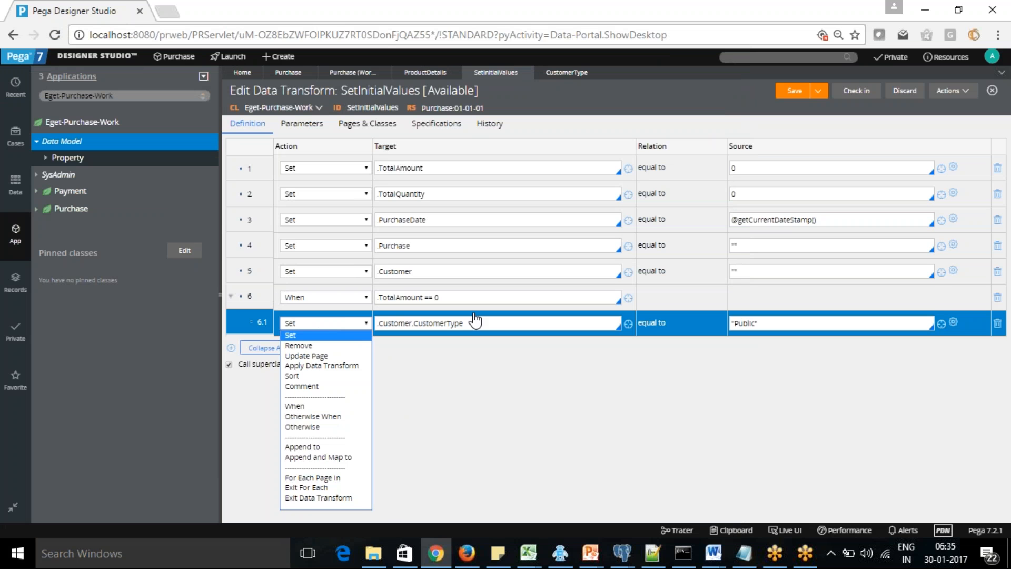
{"action": "left_click", "coordinate": [488, 319]}
{"action": "left_click", "coordinate": [340, 322]}
{"action": "left_click", "coordinate": [444, 389]}
{"action": "left_click", "coordinate": [493, 324]}
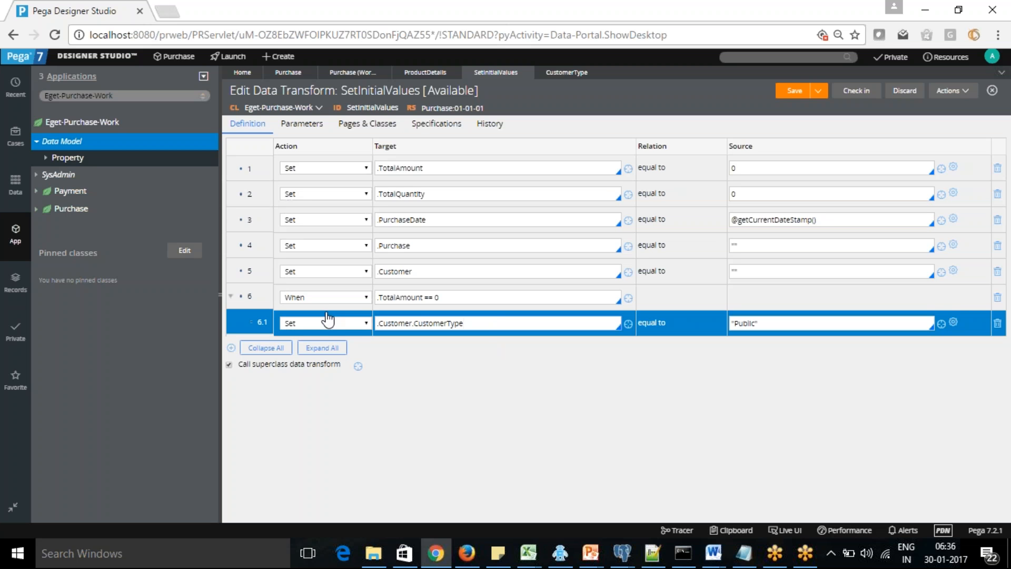
{"action": "left_click", "coordinate": [231, 347]}
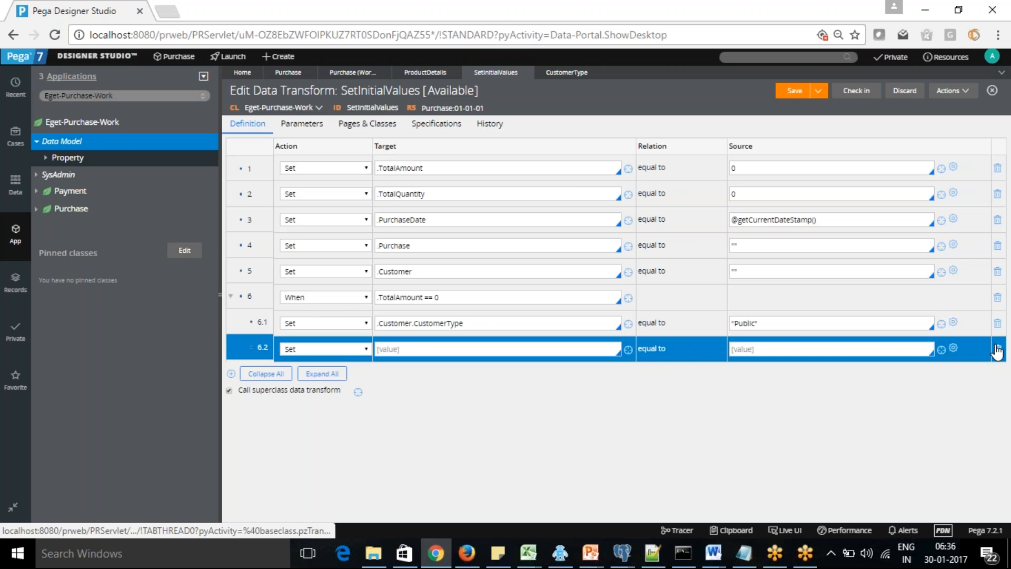
{"action": "left_click", "coordinate": [325, 298]}
{"action": "left_click", "coordinate": [250, 380]}
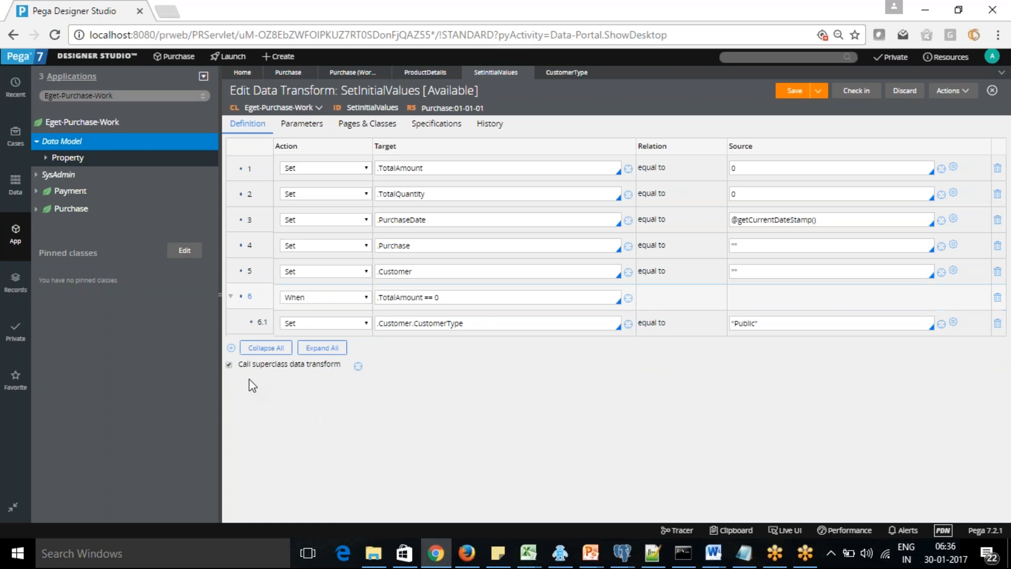
{"action": "left_click", "coordinate": [231, 348]}
Keep the SetInitialValues rule open instead of discarding its unsaved changes, and save the data transform.
{"action": "left_click", "coordinate": [525, 73]}
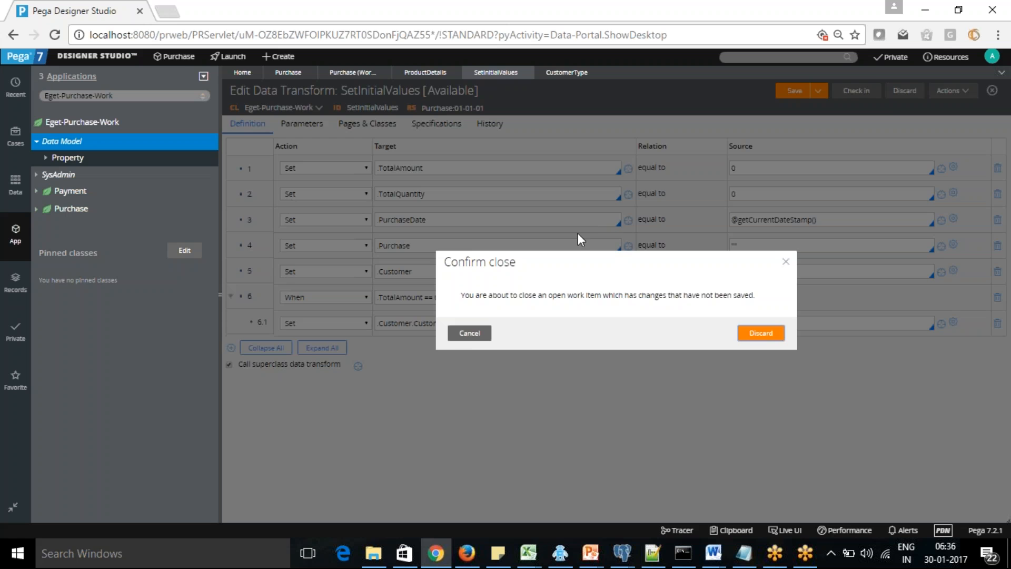
{"action": "left_click", "coordinate": [469, 332]}
{"action": "left_click", "coordinate": [791, 92]}
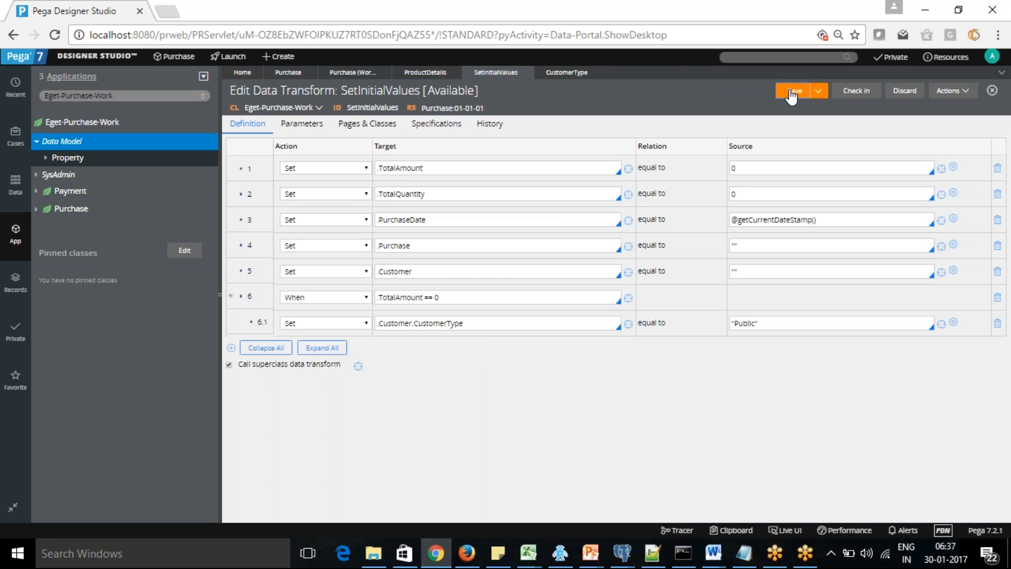
Collapse the Data Model category of Eget-Purchase-Work and switch the explorer to the application's case types.
{"action": "left_click", "coordinate": [37, 142]}
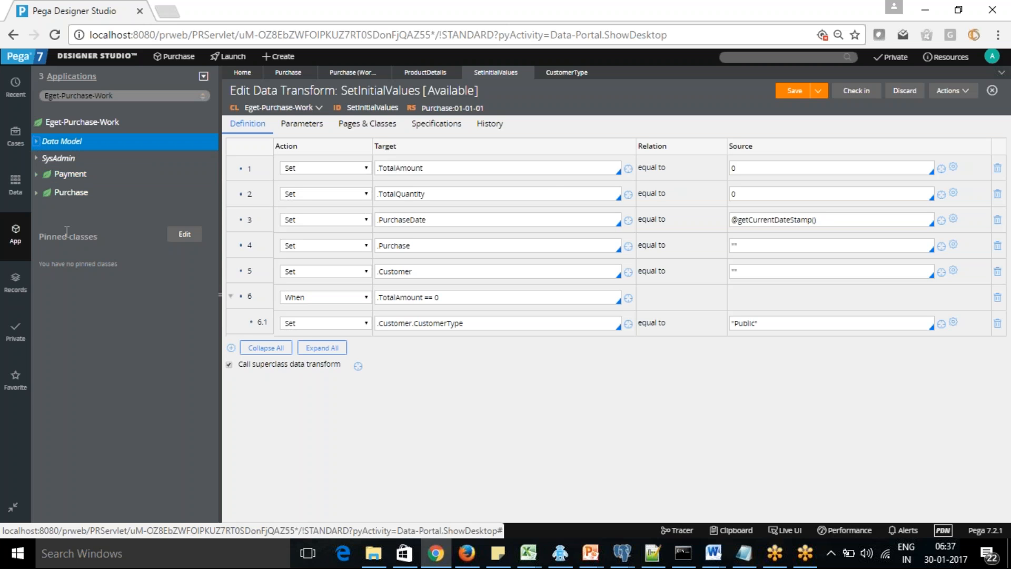
{"action": "left_click", "coordinate": [17, 139]}
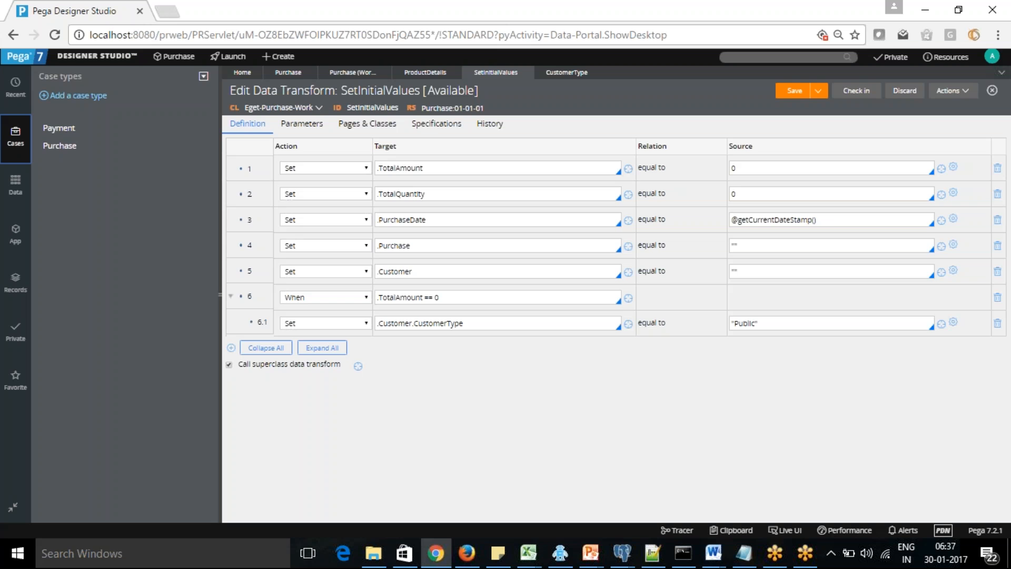
{"action": "left_click", "coordinate": [992, 40]}
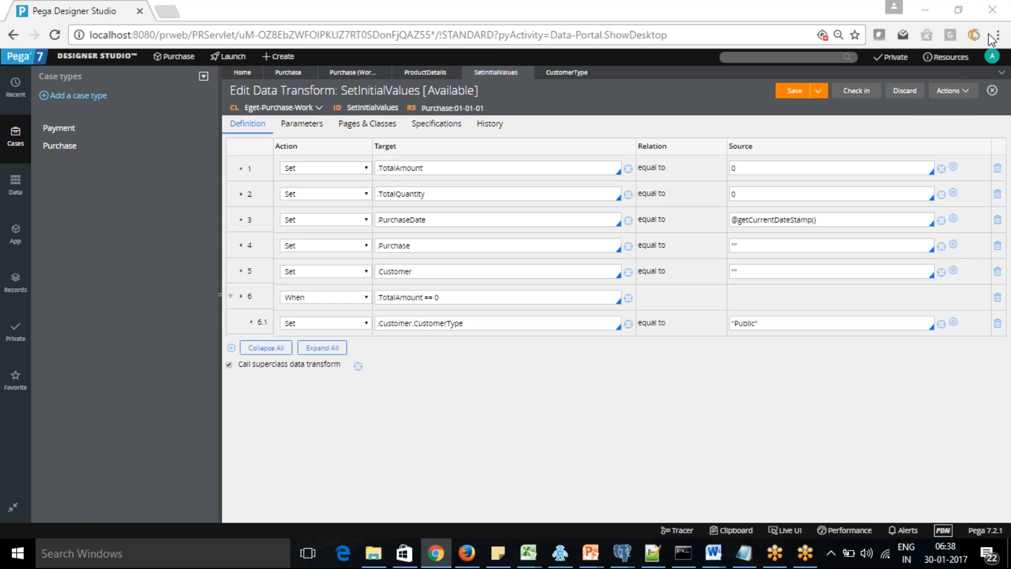
Open the help topic for data transforms and examine where they are referenced and which actions are available.
{"action": "left_click", "coordinate": [967, 92]}
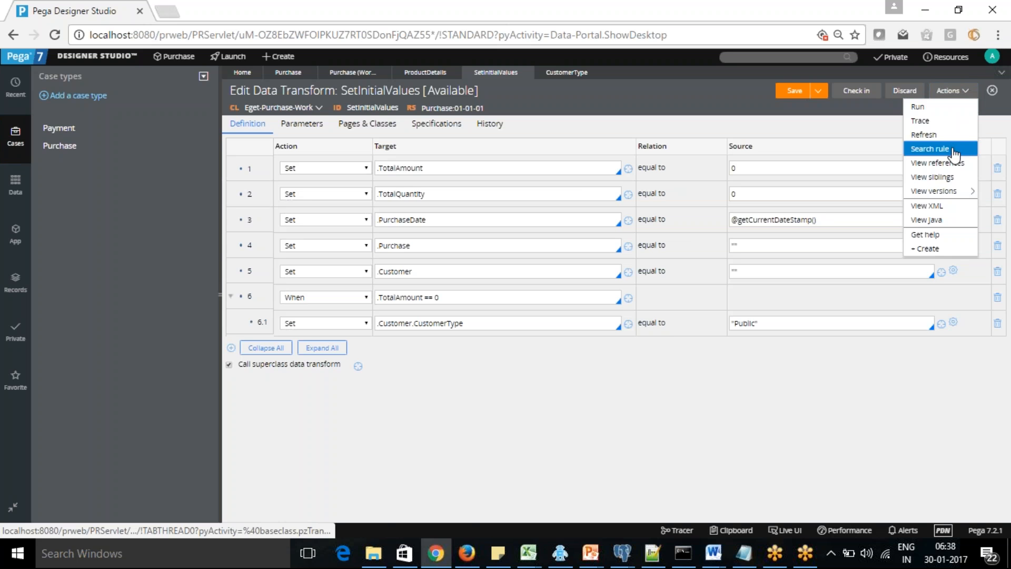
{"action": "left_click", "coordinate": [927, 235]}
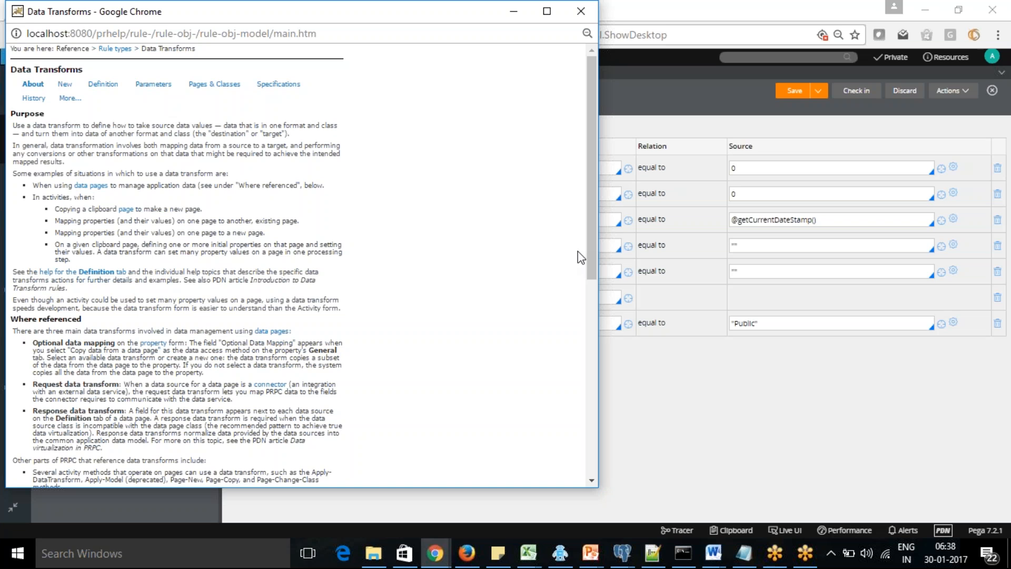
{"action": "left_click_drag", "start_coordinate": [592, 182], "coordinate": [593, 289]}
{"action": "left_click_drag", "start_coordinate": [11, 104], "coordinate": [82, 100]}
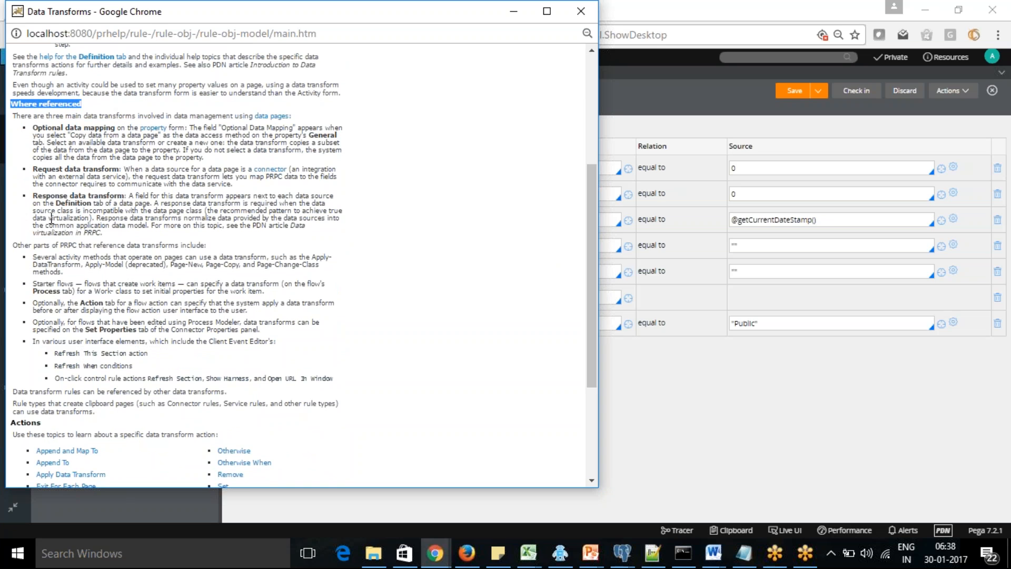
{"action": "left_click", "coordinate": [38, 150]}
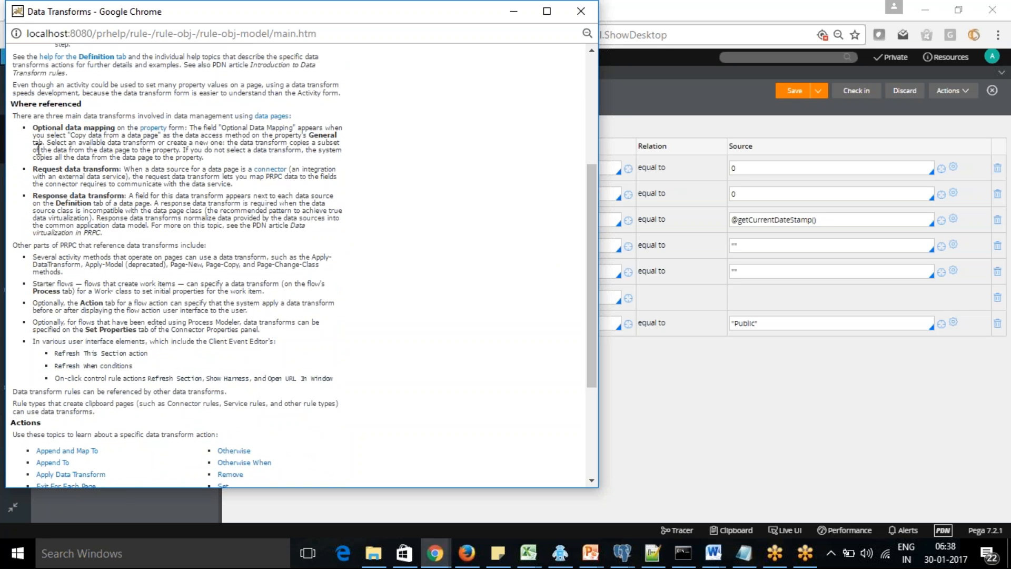
{"action": "left_click_drag", "start_coordinate": [83, 102], "coordinate": [8, 104]}
{"action": "left_click", "coordinate": [29, 164]}
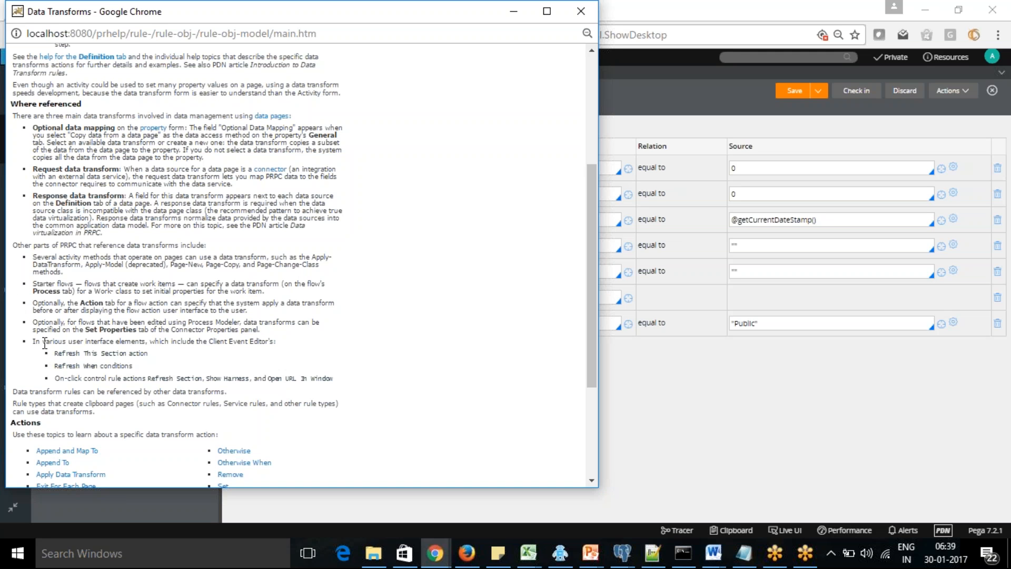
{"action": "left_click_drag", "start_coordinate": [42, 341], "coordinate": [76, 367]}
{"action": "left_click", "coordinate": [73, 364]}
{"action": "left_click_drag", "start_coordinate": [588, 226], "coordinate": [596, 310]}
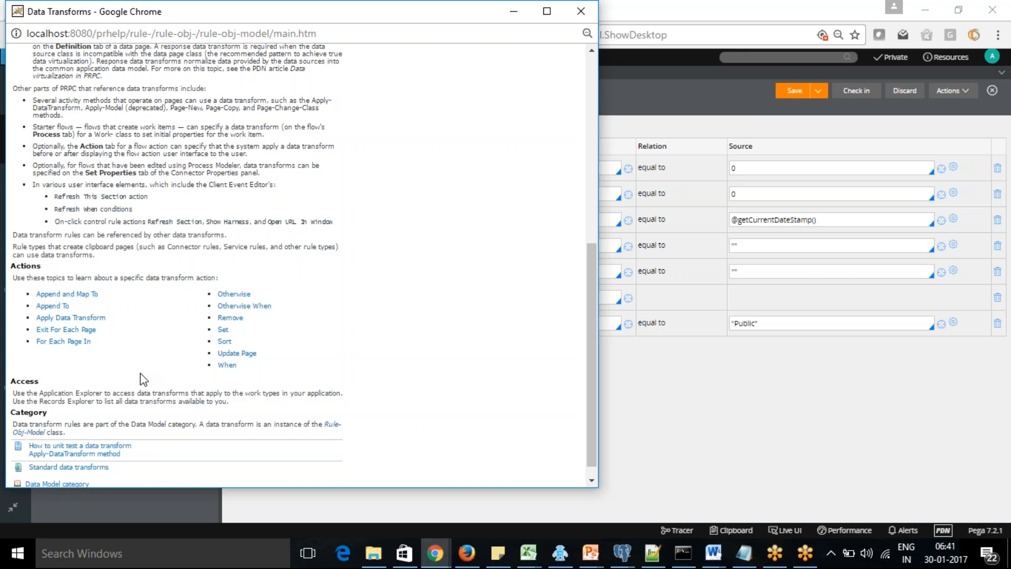
Open the help topic on the Sort action, read through its example and restrictions, and close the help window.
{"action": "left_click", "coordinate": [224, 342]}
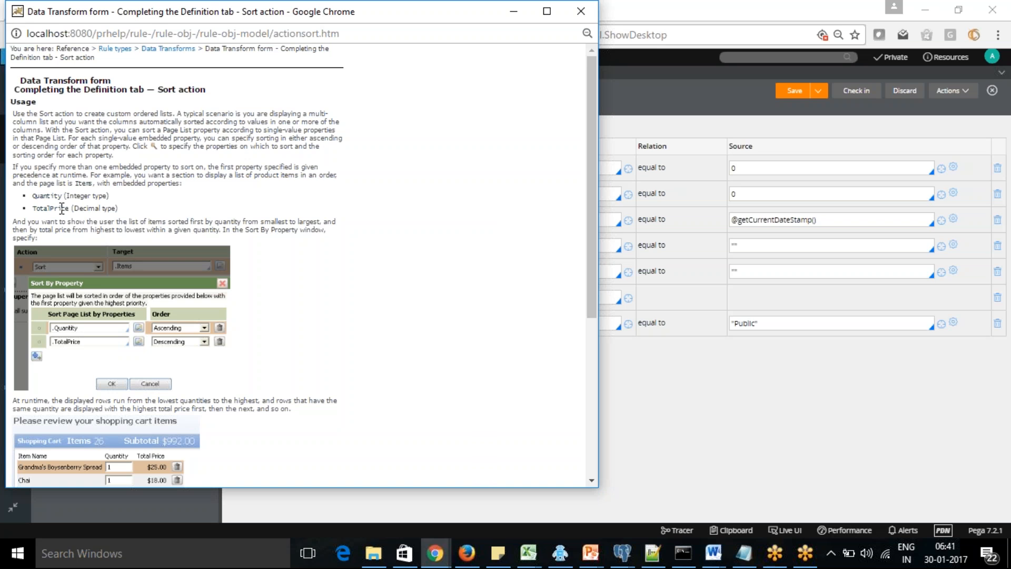
{"action": "left_click_drag", "start_coordinate": [590, 240], "coordinate": [595, 377]}
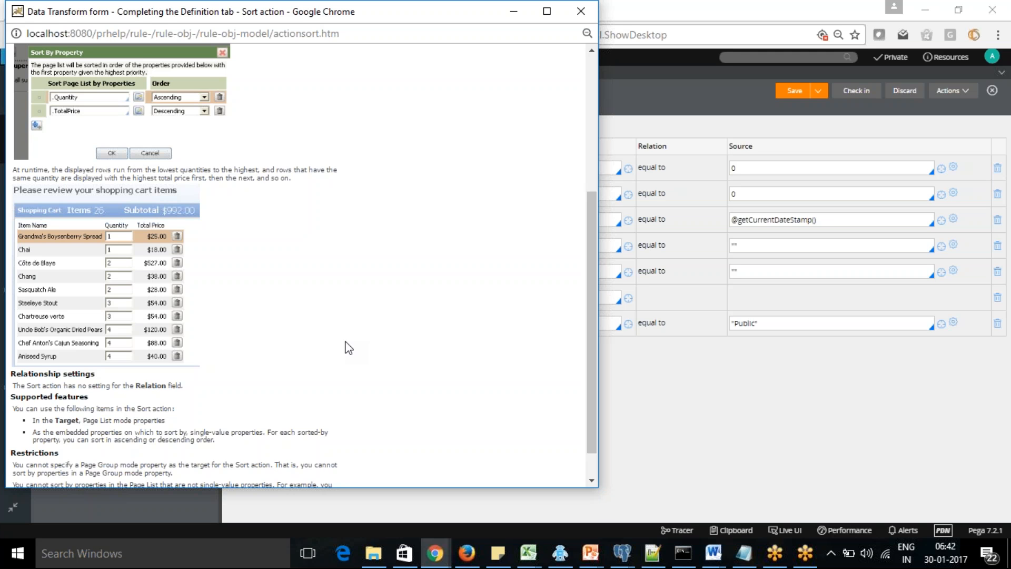
{"action": "left_click_drag", "start_coordinate": [594, 310], "coordinate": [592, 363]}
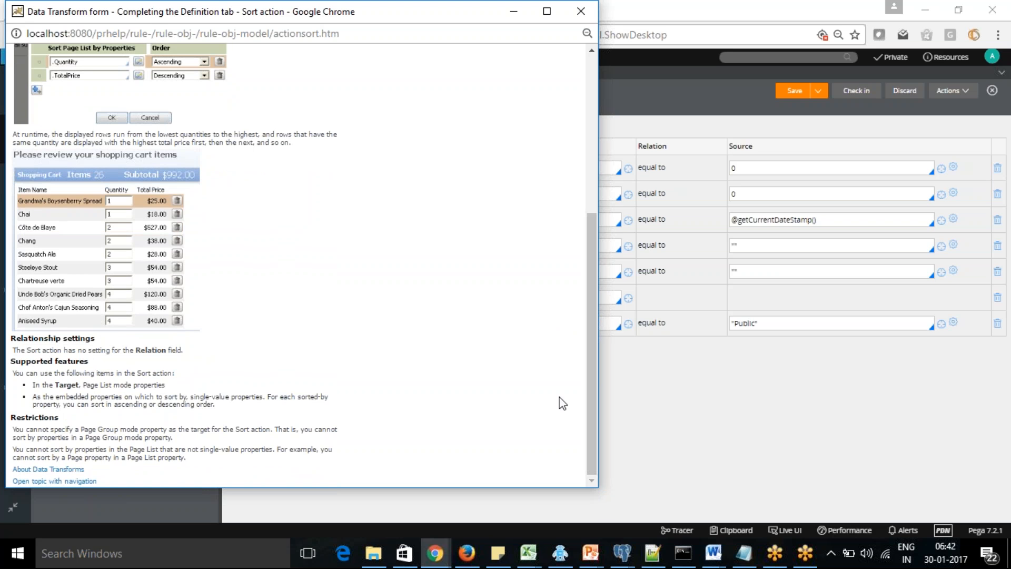
{"action": "left_click_drag", "start_coordinate": [589, 356], "coordinate": [579, 156]}
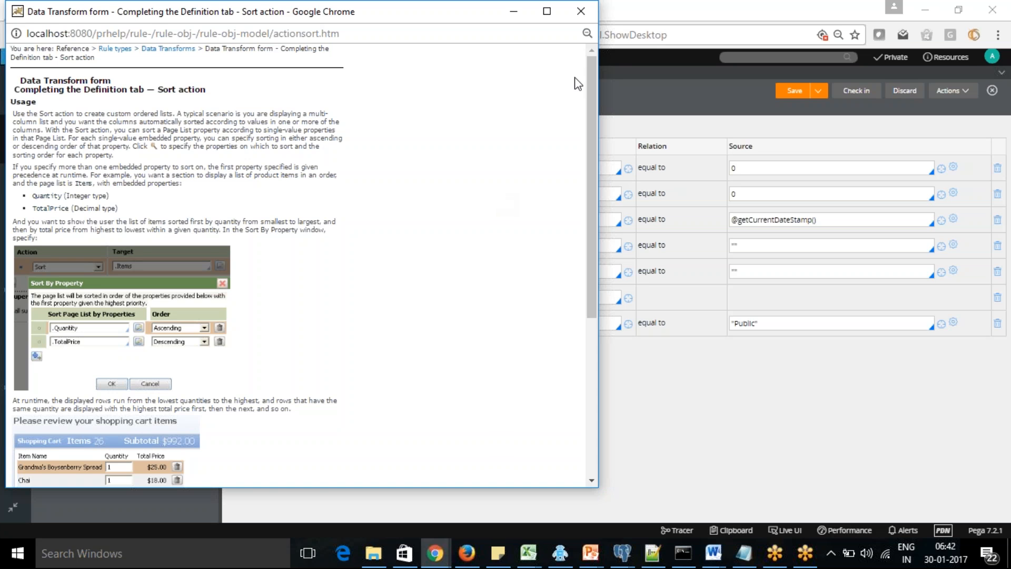
{"action": "left_click", "coordinate": [581, 11]}
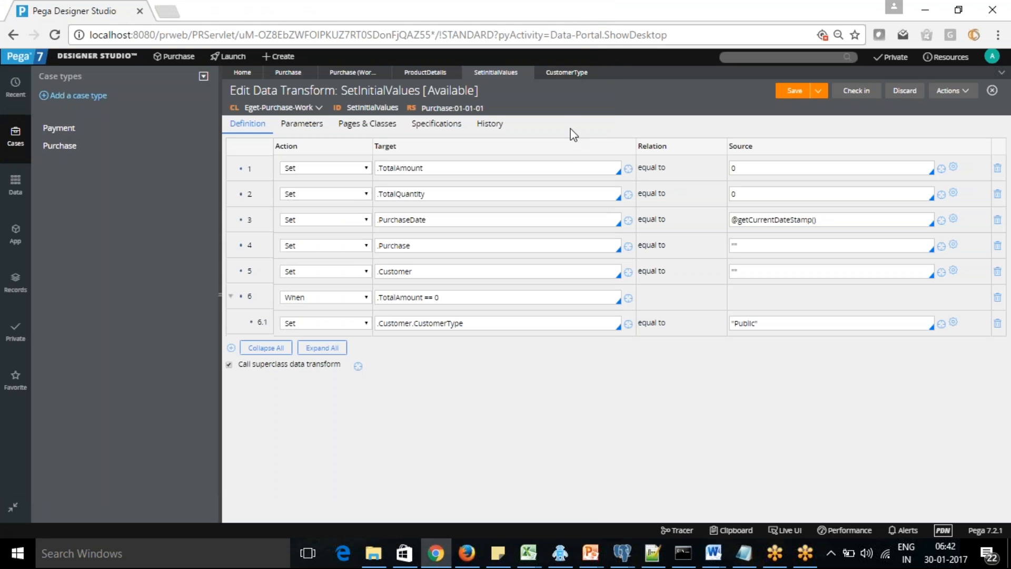
Close the open SetInitialValues, CustomerType, ProductDetails and Purchase work rules, keeping the Purchase data type open.
{"action": "left_click", "coordinate": [524, 73]}
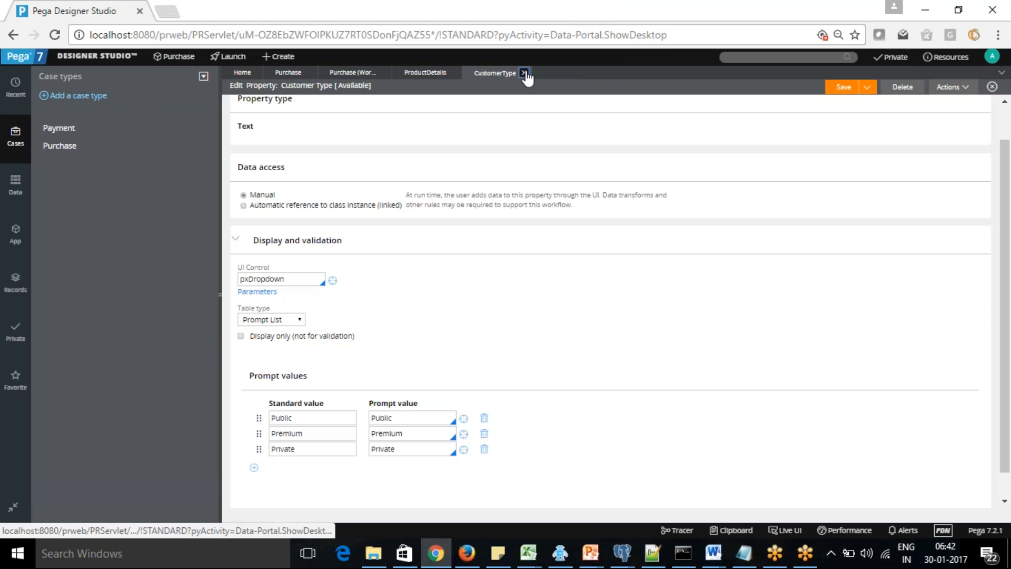
{"action": "left_click", "coordinate": [524, 73]}
{"action": "left_click", "coordinate": [454, 73]}
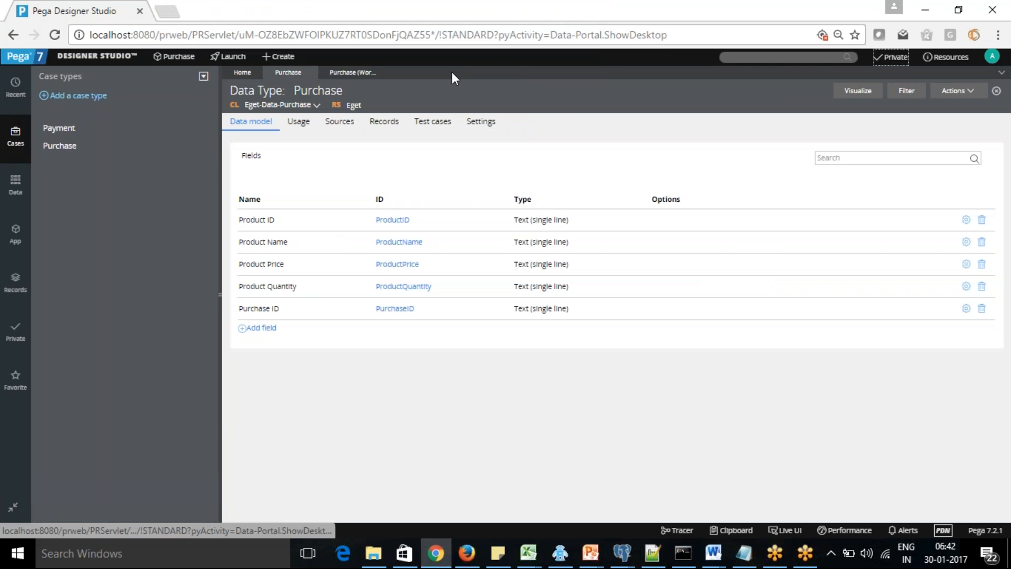
{"action": "left_click", "coordinate": [383, 73]}
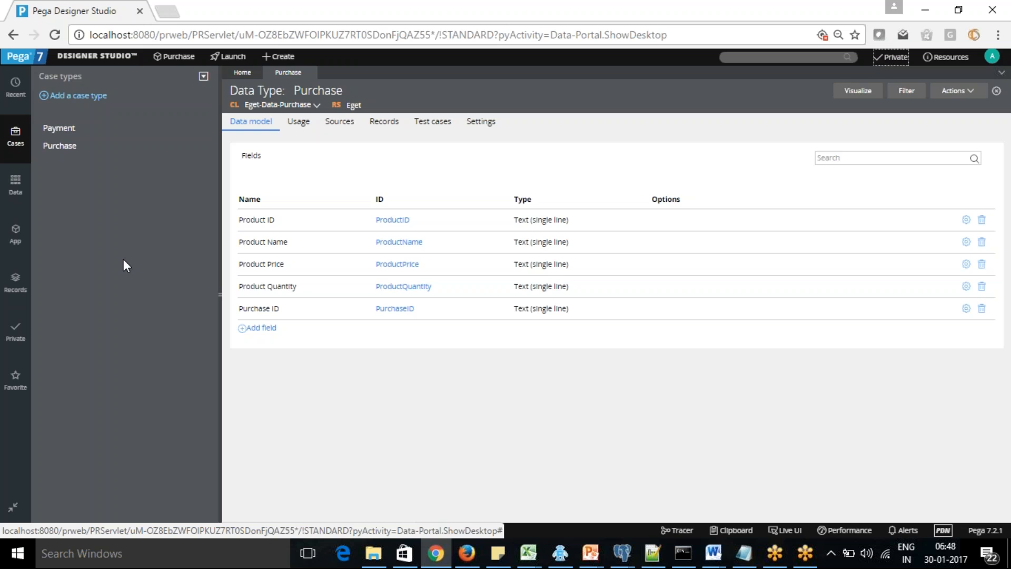
Open the Purchase case type's life cycle, start adding stages, and dismiss the introductory guidance.
{"action": "left_click", "coordinate": [59, 151]}
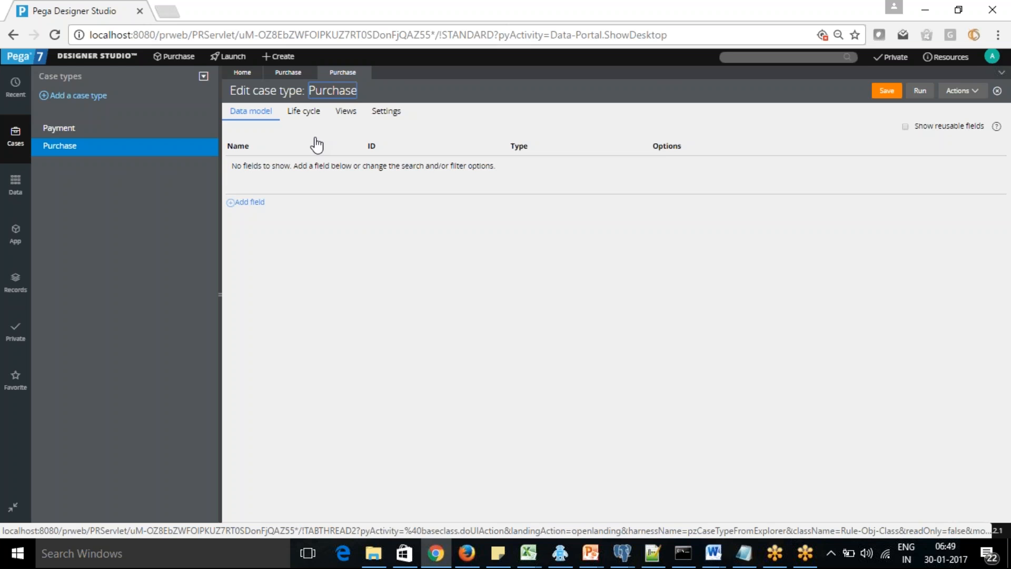
{"action": "left_click", "coordinate": [304, 112]}
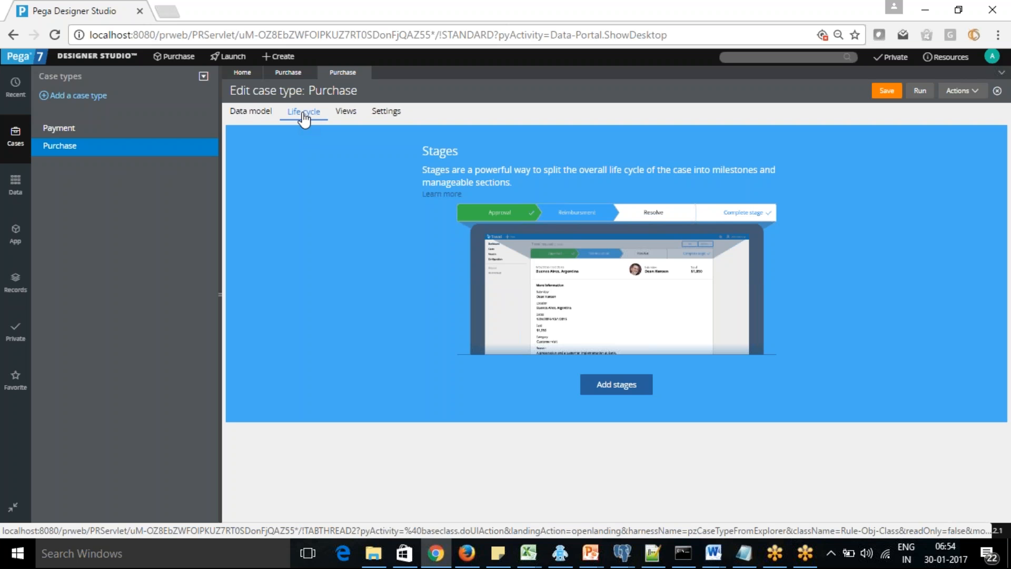
{"action": "left_click", "coordinate": [633, 387]}
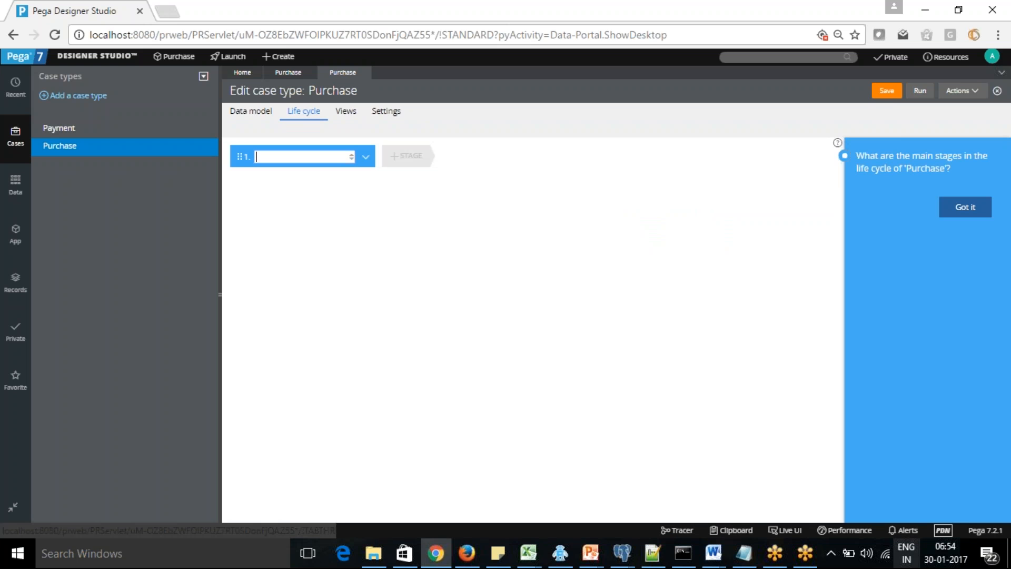
{"action": "left_click", "coordinate": [967, 208]}
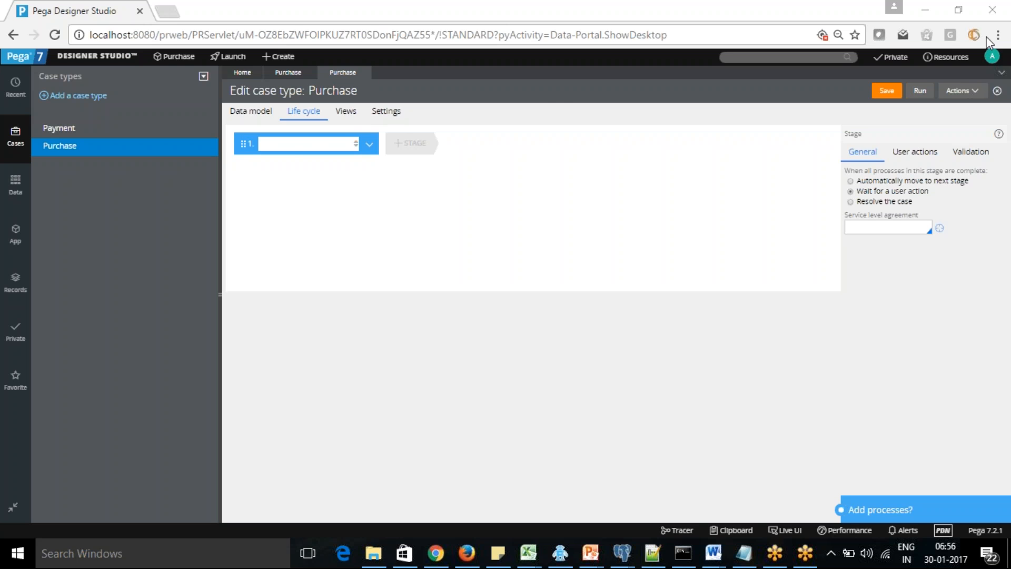
Name the first stage of the Purchase life cycle "Stage1".
{"action": "left_click", "coordinate": [293, 148]}
{"action": "type", "text": "Stage"}
{"action": "key", "text": "BackSpace"}
{"action": "key", "text": "BackSpace"}
{"action": "key", "text": "BackSpace"}
{"action": "key", "text": "BackSpace"}
{"action": "type", "text": "tage1"}
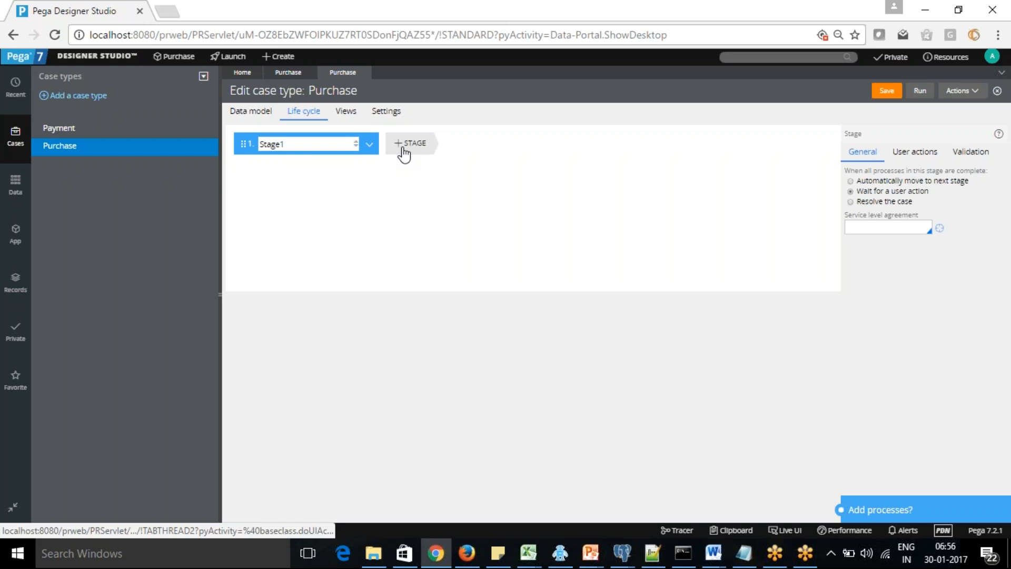
Add two more primary stages after Stage1, named "Stage 2" and "Stage 3".
{"action": "left_click", "coordinate": [421, 145]}
{"action": "type", "text": "Stage"}
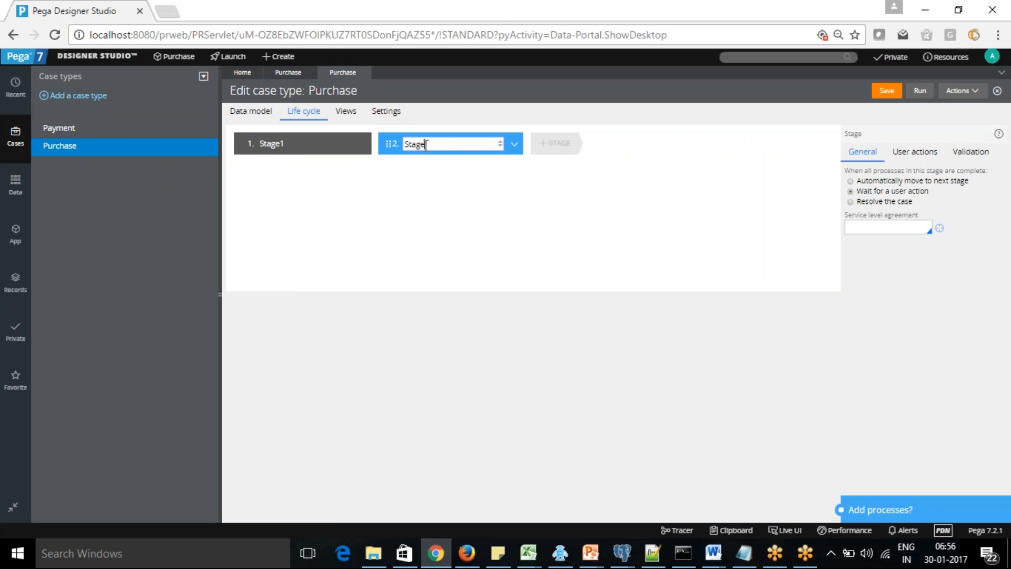
{"action": "type", "text": " 2"}
{"action": "left_click", "coordinate": [600, 198]}
{"action": "left_click", "coordinate": [548, 149]}
{"action": "type", "text": "Stage "}
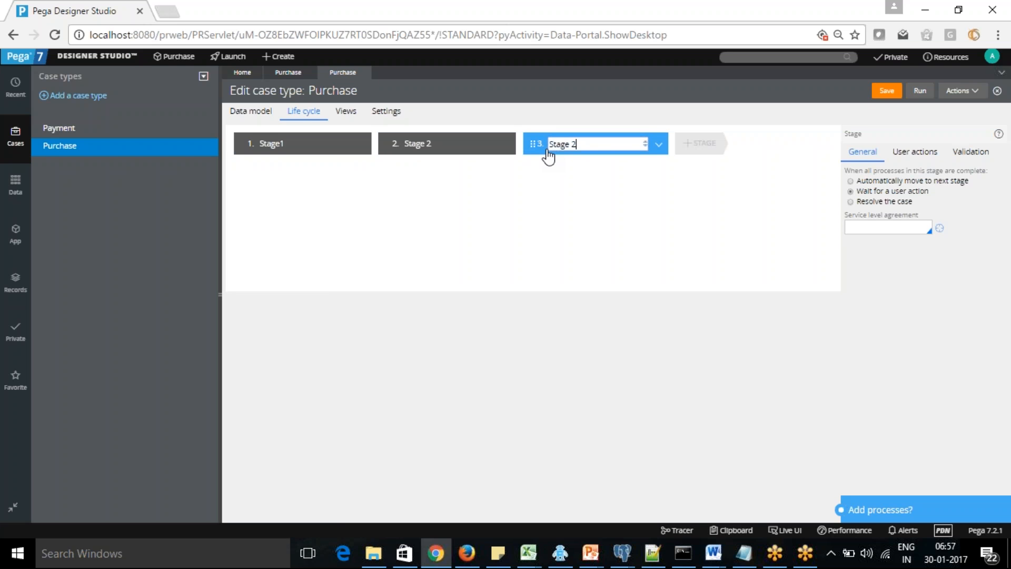
{"action": "type", "text": "3"}
{"action": "key", "text": "Return"}
Configure alternate stages named "Alt Stage1" and "Alt Stage 2" for the Purchase case type and save it.
{"action": "left_click", "coordinate": [976, 93]}
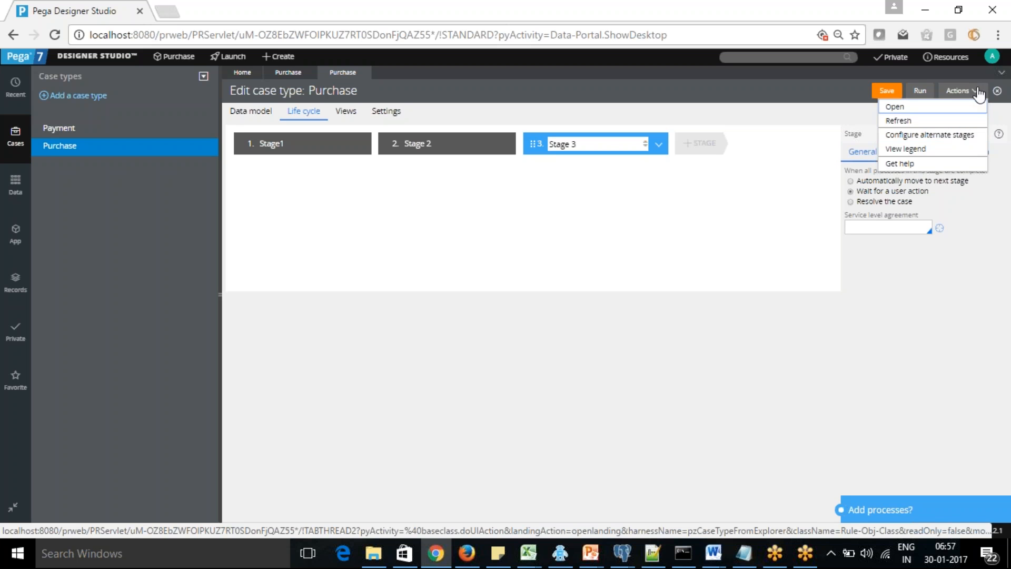
{"action": "left_click", "coordinate": [955, 141]}
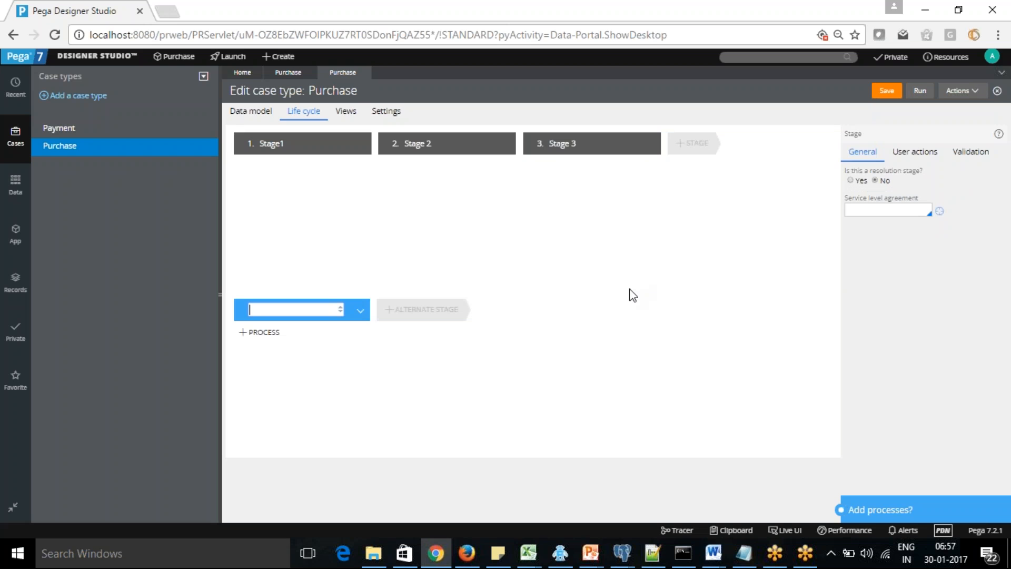
{"action": "type", "text": "Alt Stage1"}
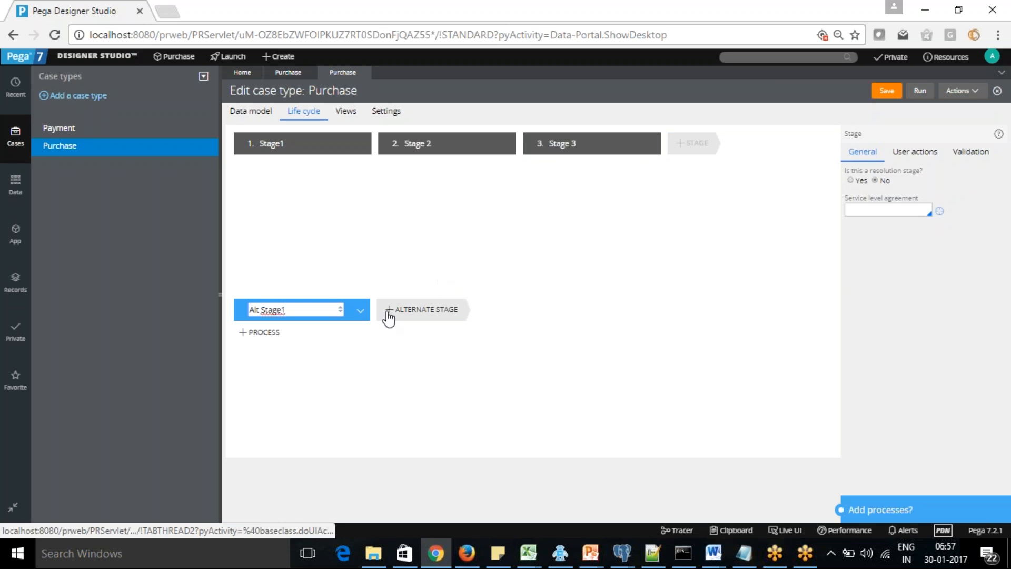
{"action": "left_click", "coordinate": [389, 315]}
{"action": "type", "text": "Alt"}
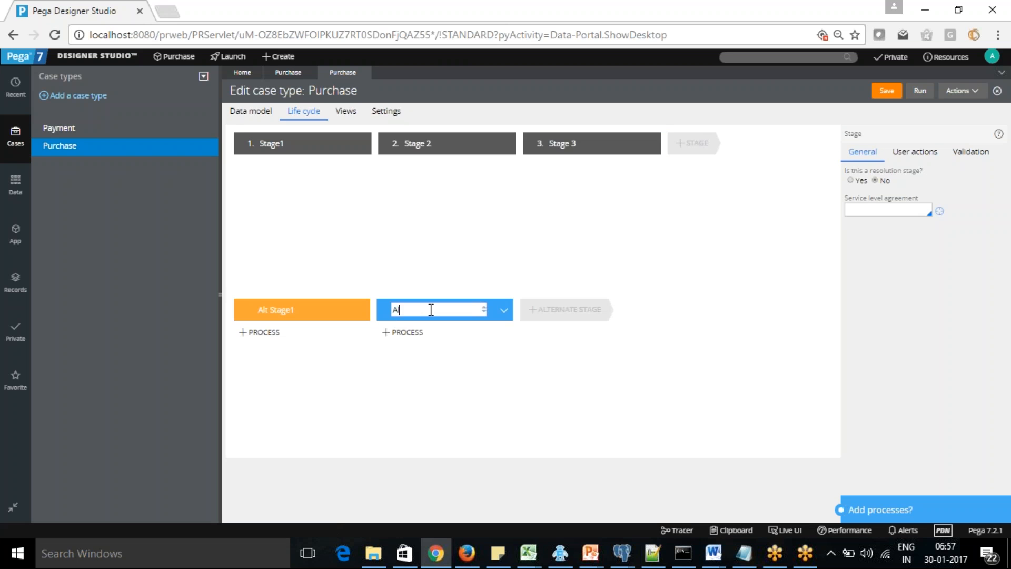
{"action": "type", "text": " Stage 2"}
{"action": "left_click", "coordinate": [882, 93]}
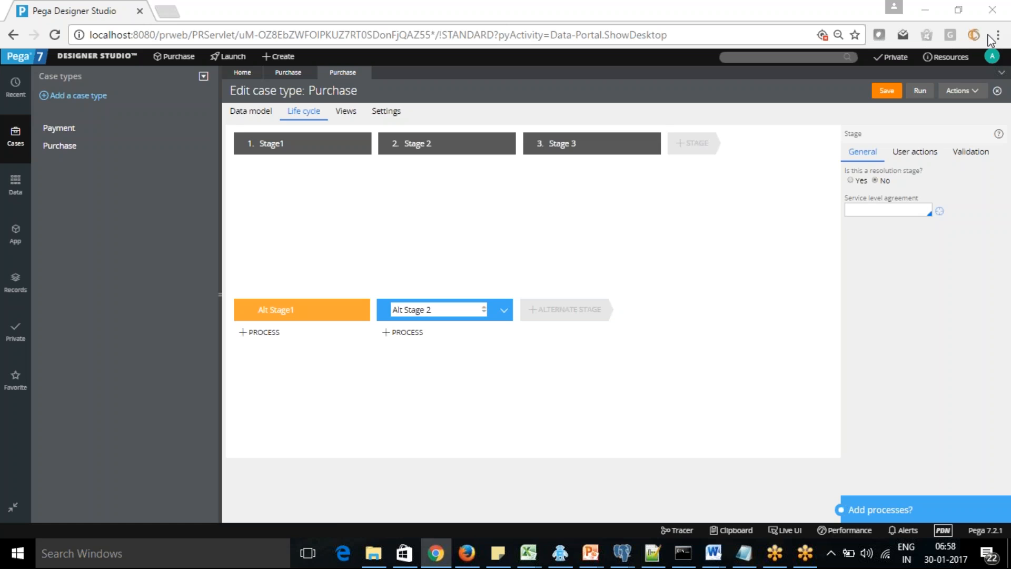
Review the alternate stage's user action and validation options and the Purchase case type's settings, and return to the Purchase data type.
{"action": "left_click", "coordinate": [912, 155]}
{"action": "left_click", "coordinate": [951, 159]}
{"action": "left_click", "coordinate": [387, 112]}
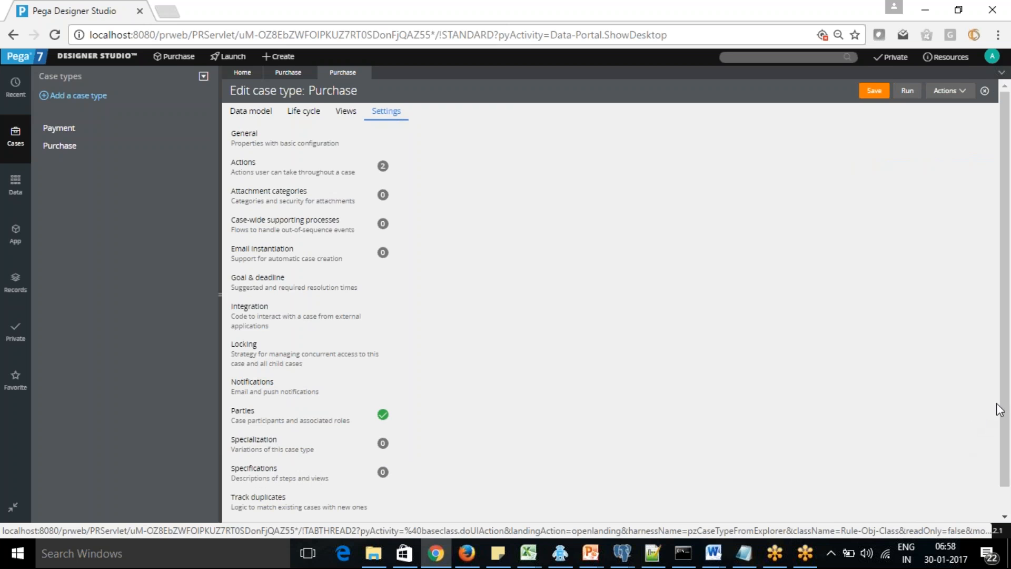
{"action": "left_click_drag", "start_coordinate": [1006, 408], "coordinate": [1008, 303]}
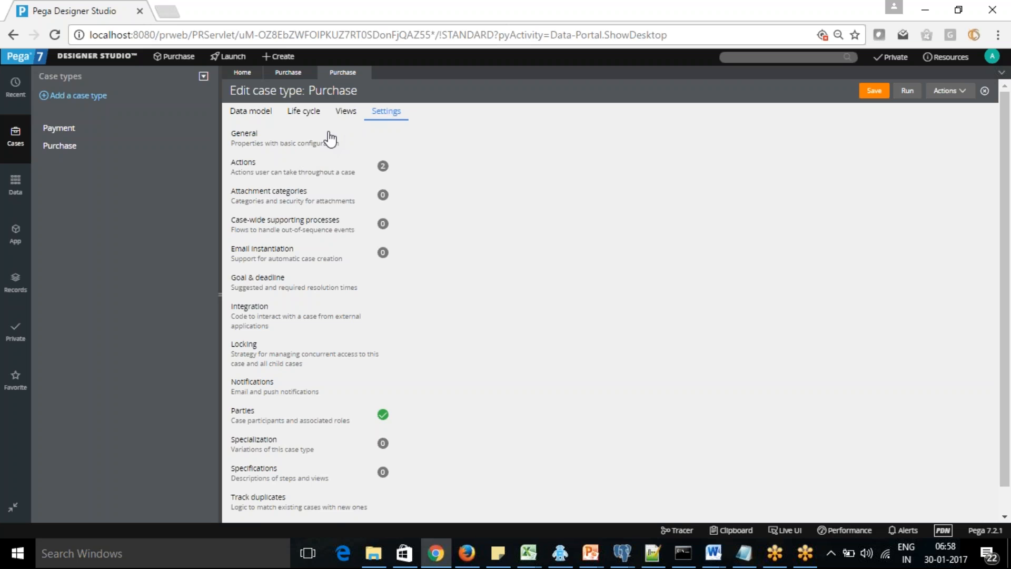
{"action": "left_click", "coordinate": [288, 74]}
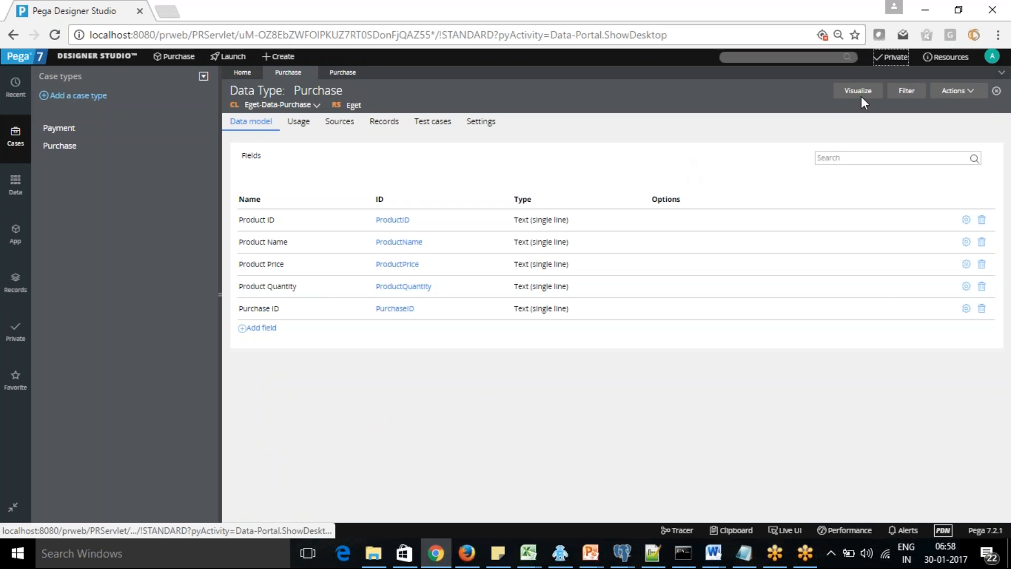